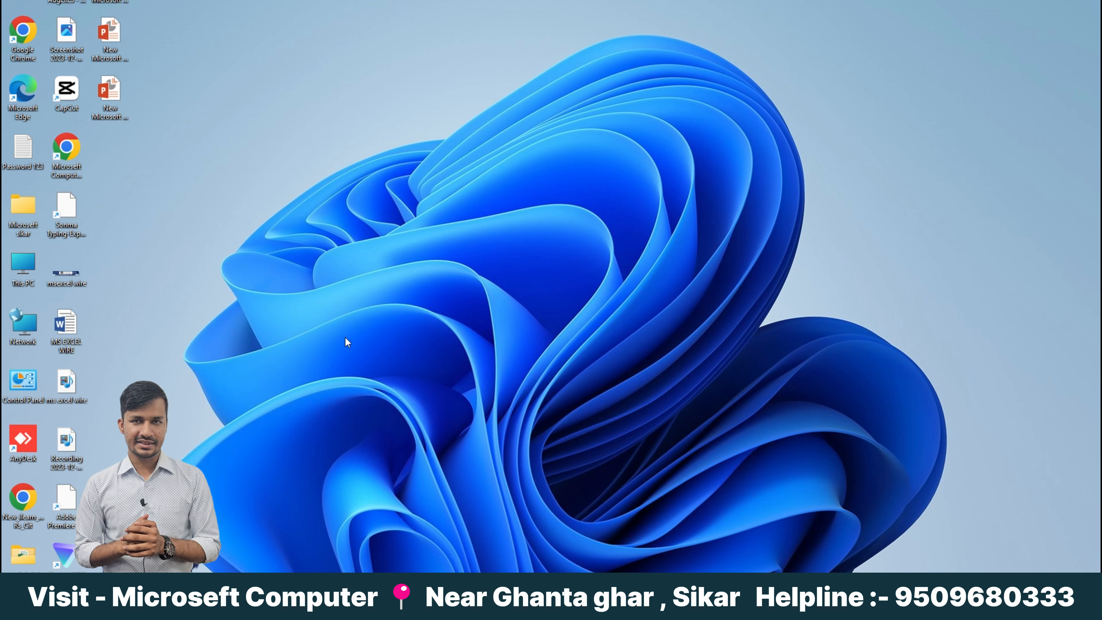
- Launch Microsoft Word by running the winword command
key("super+r")
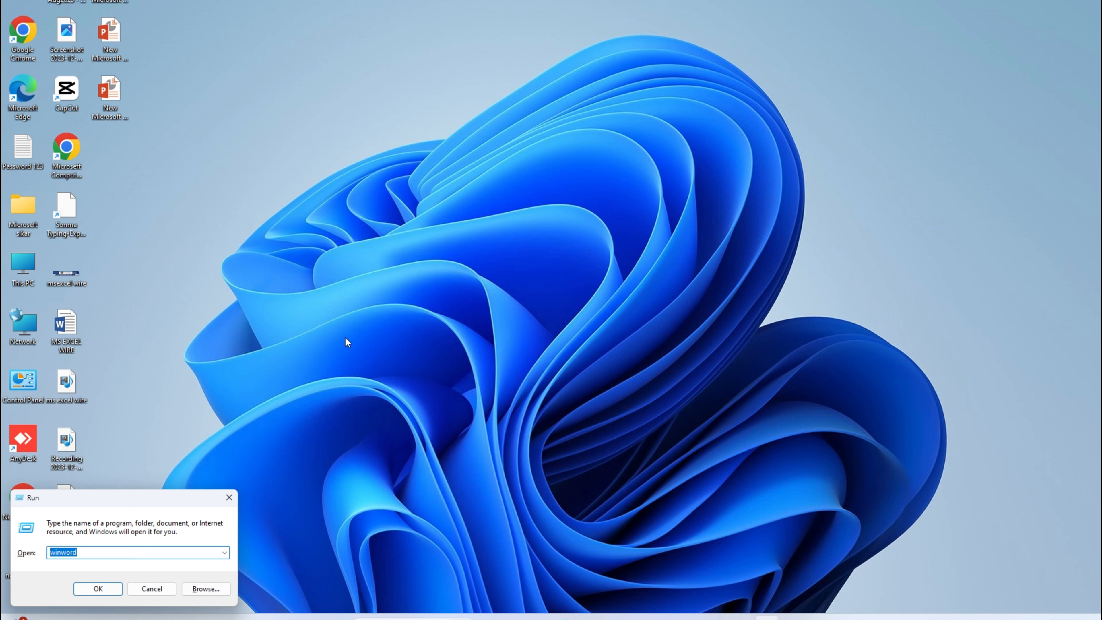
type("win")
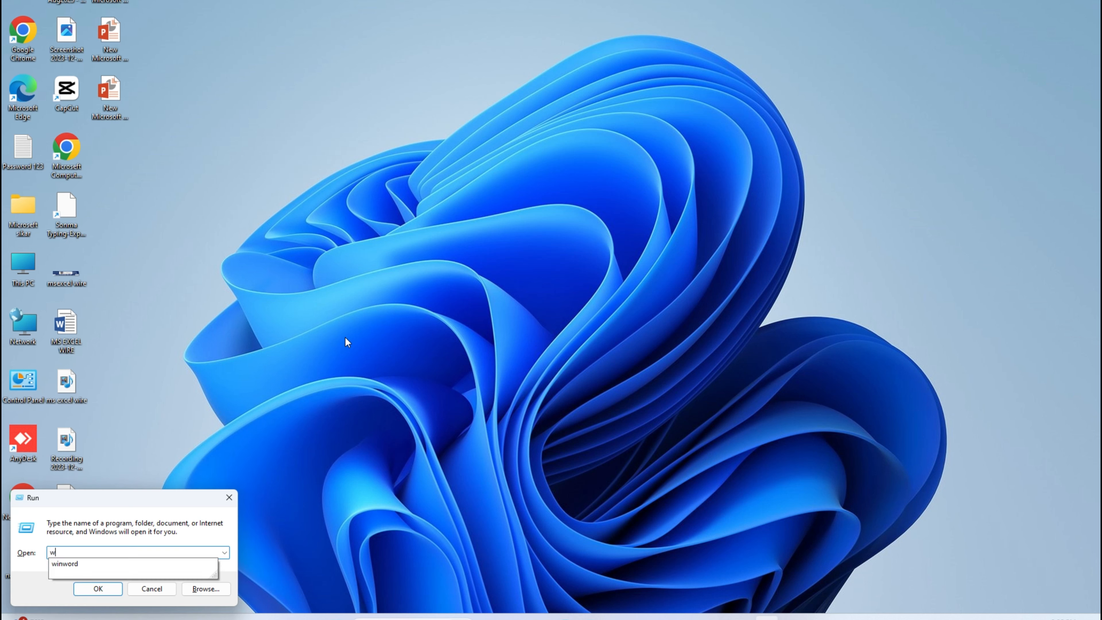
type("word")
key("Return")
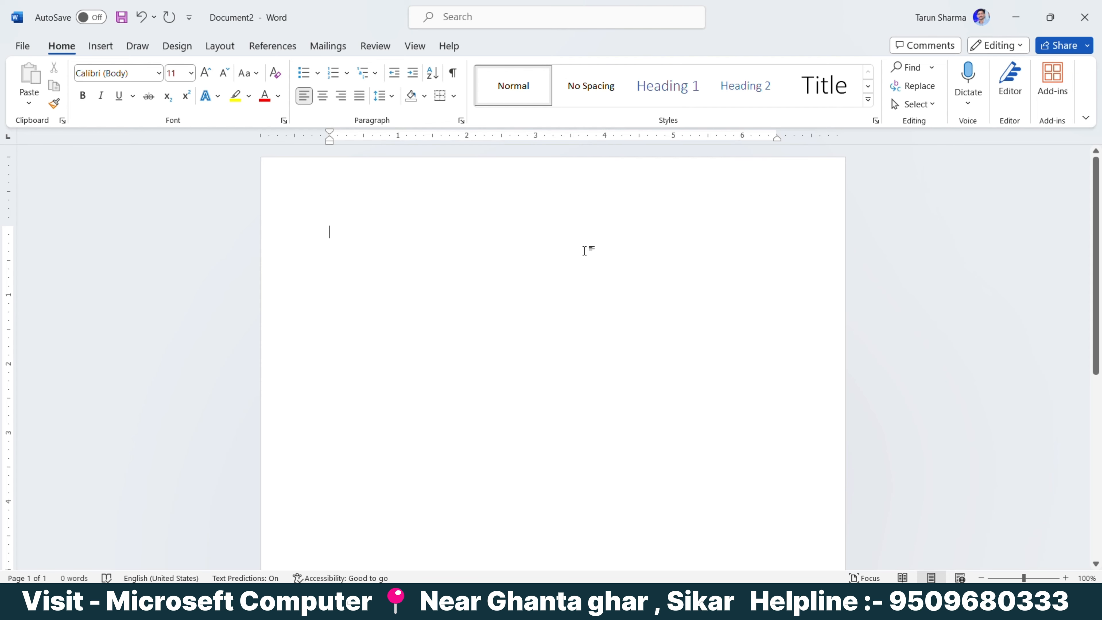
- Generate 15 paragraphs of sample text with =rand(15) and return to the start of the document
type("=rand(")
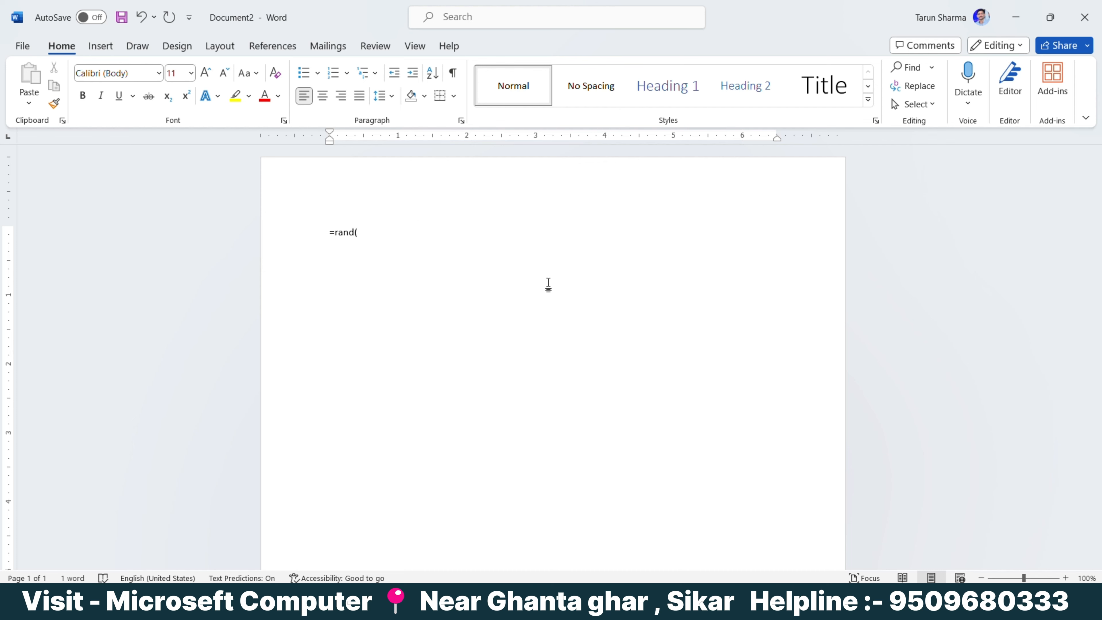
type("15)")
key("Return")
scroll(590, 340, "up", 2)
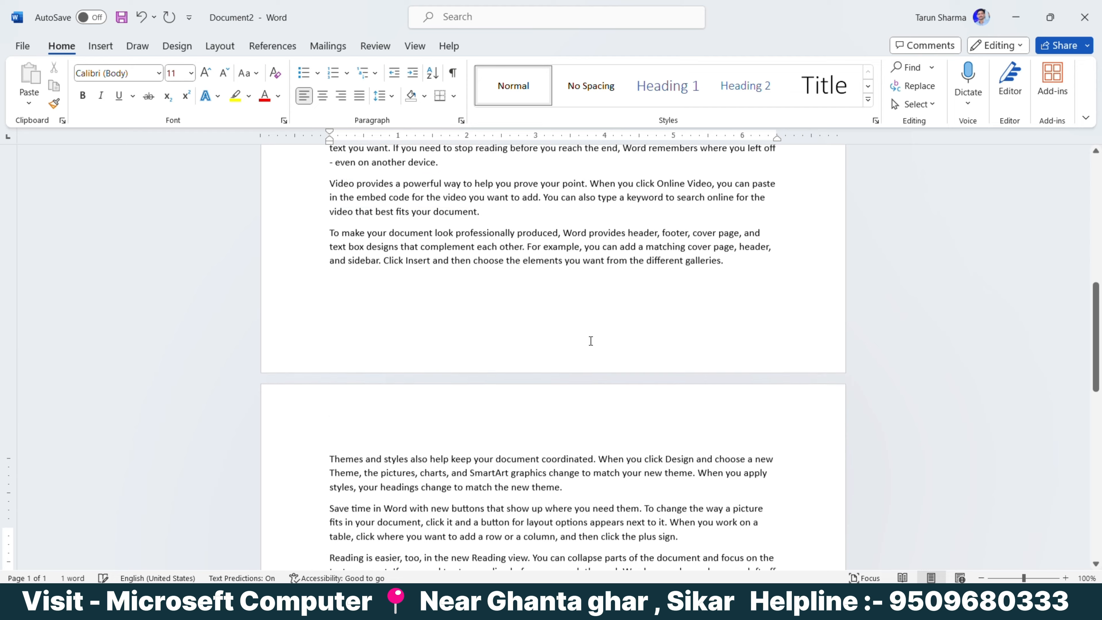
scroll(591, 340, "up", 5)
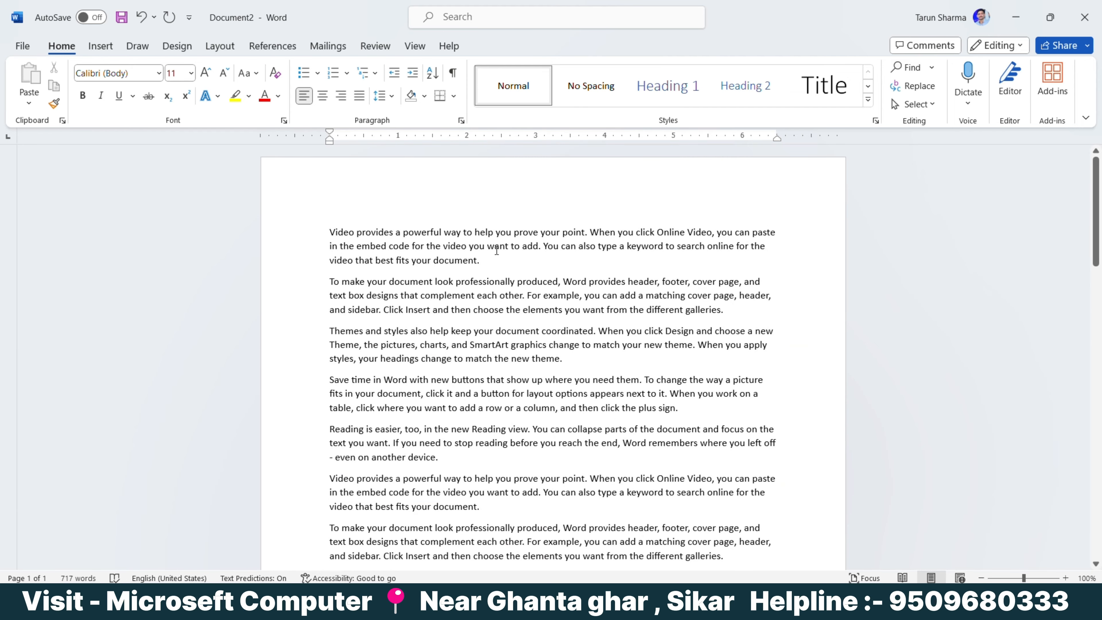
- Search the document for every occurrence of the complete first paragraph
double_click(325, 234)
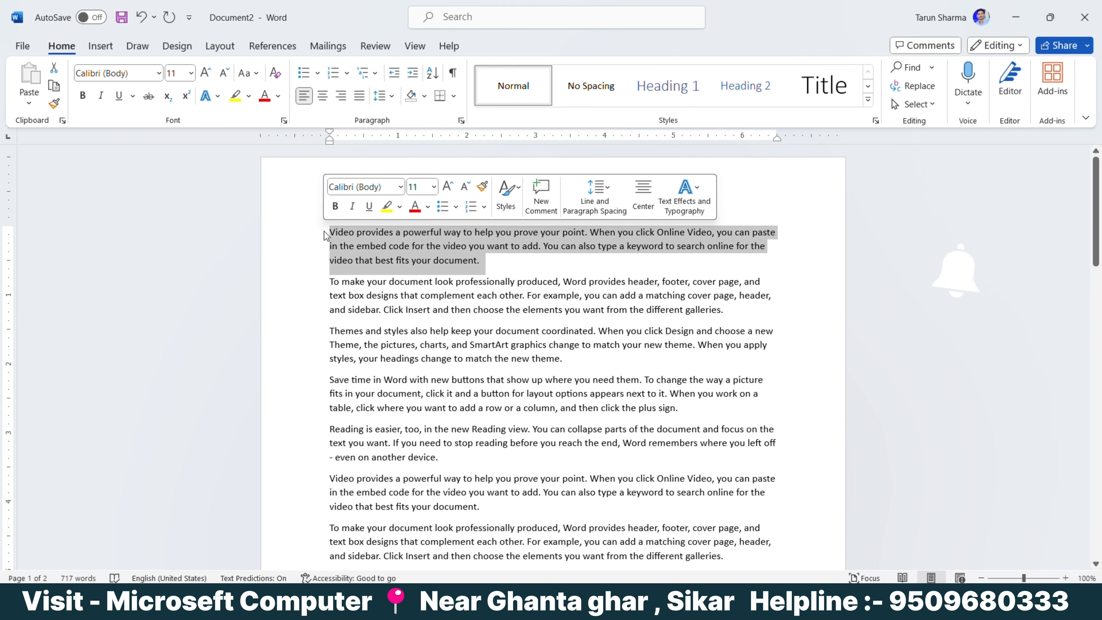
left_click(931, 68)
left_click(917, 87)
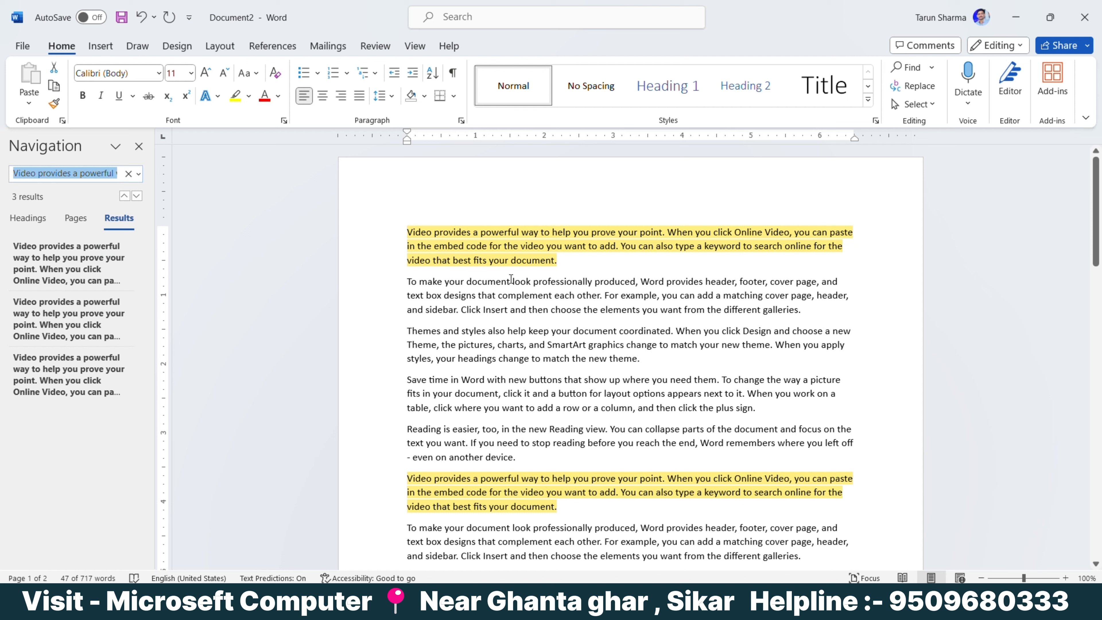
- Search for the first paragraph's opening up to "the video you" and clear the search
left_click(395, 238)
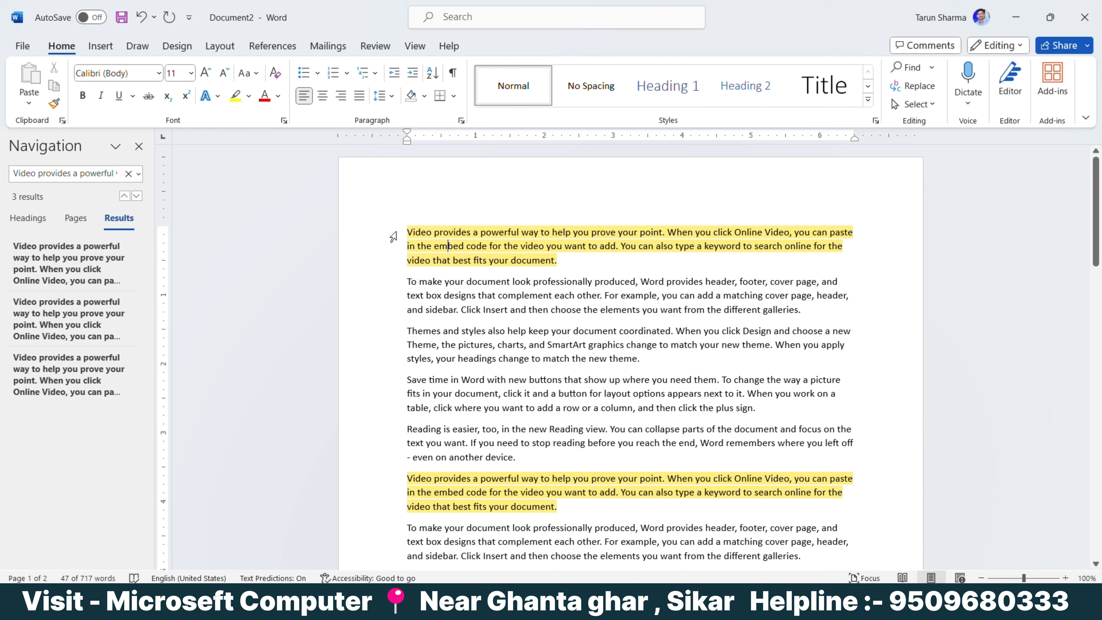
left_click_drag(402, 232, 552, 246)
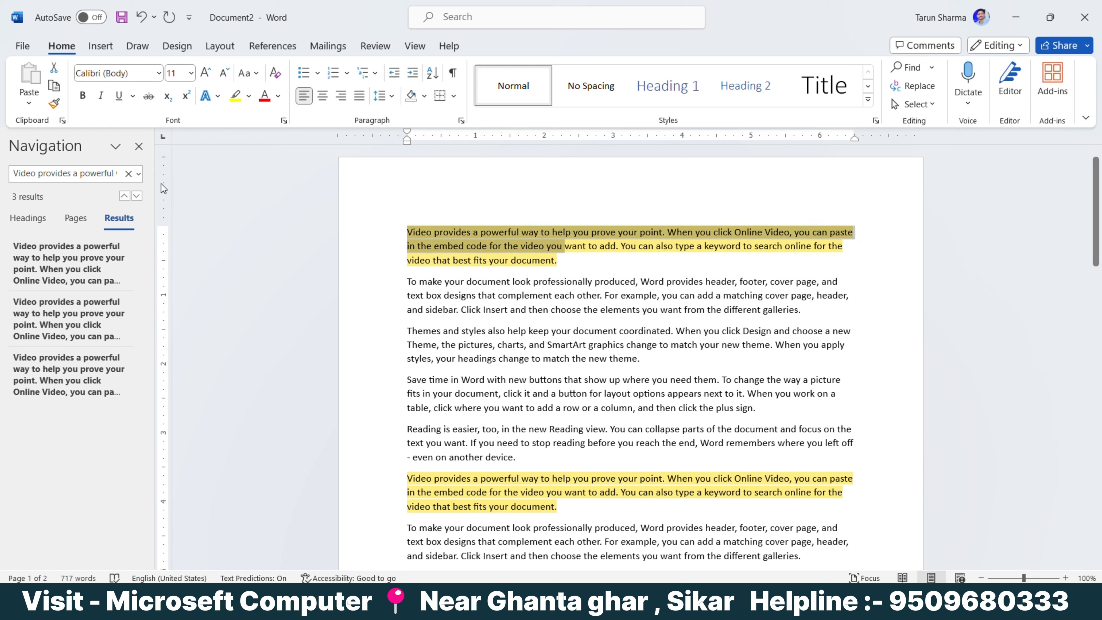
left_click(128, 174)
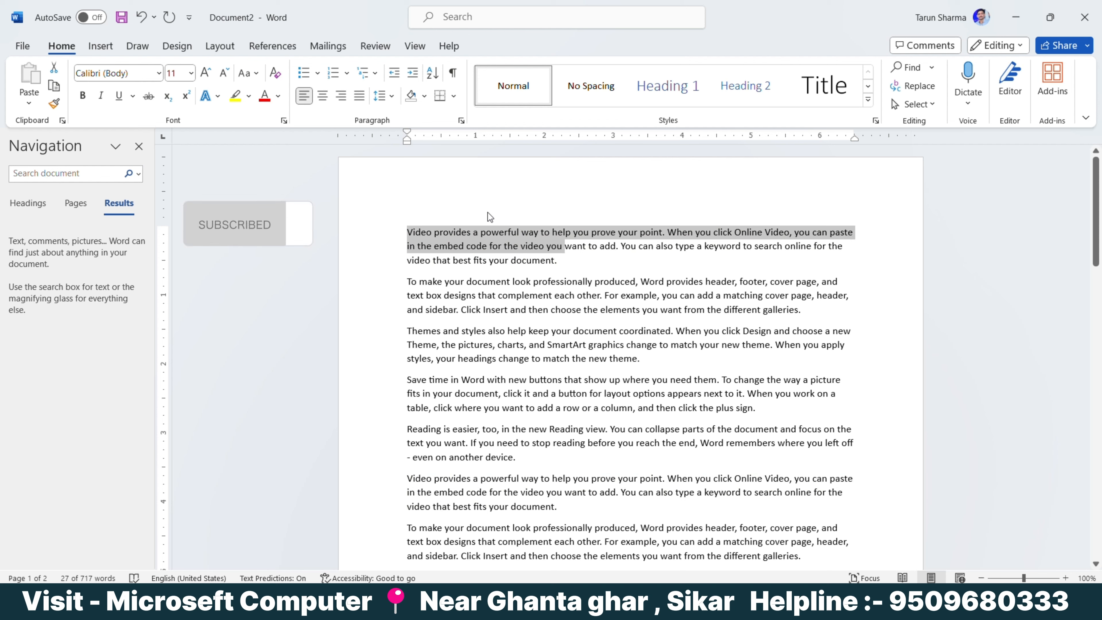
key("ctrl+f")
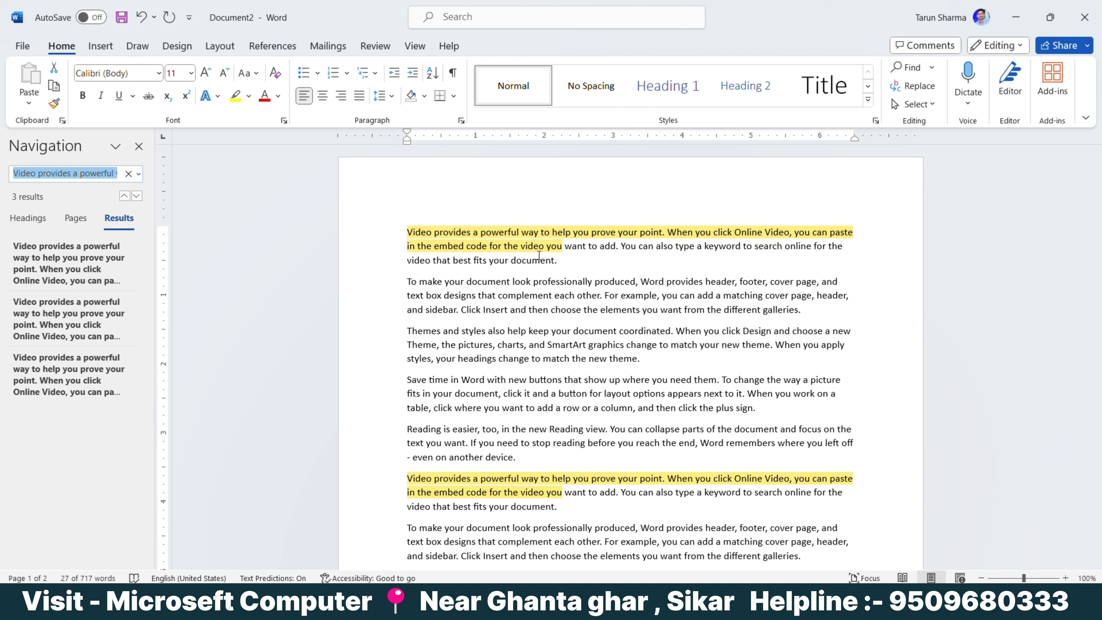
left_click(127, 174)
left_click(503, 233)
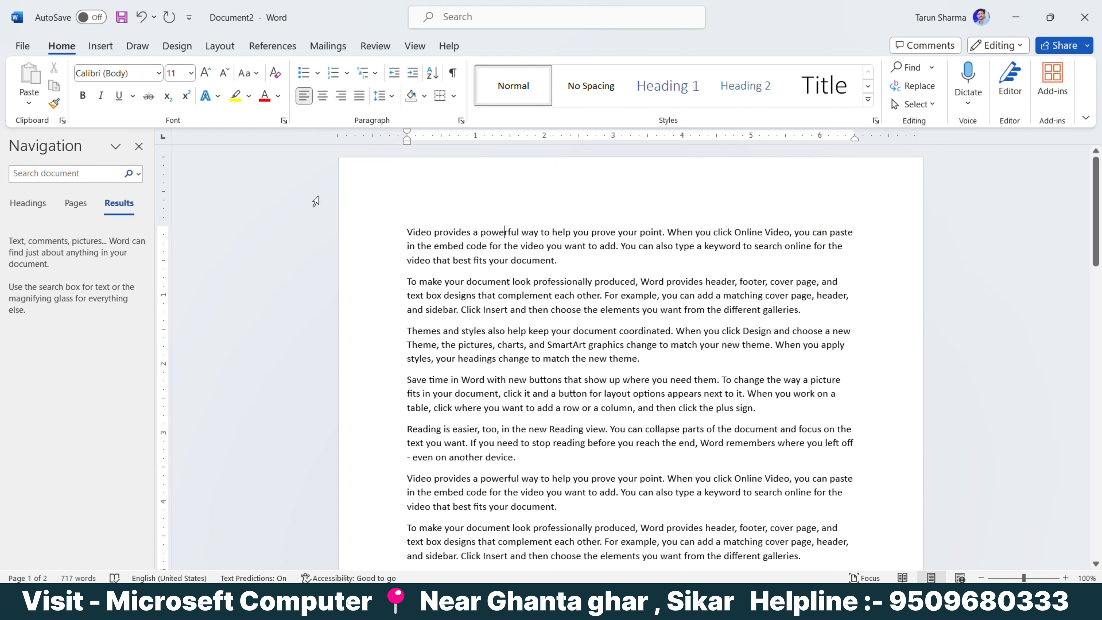
- Search for the complete first paragraph, try the same search with the first two paragraphs together, and clear it
left_click(92, 175)
left_click_drag(585, 263, 402, 225)
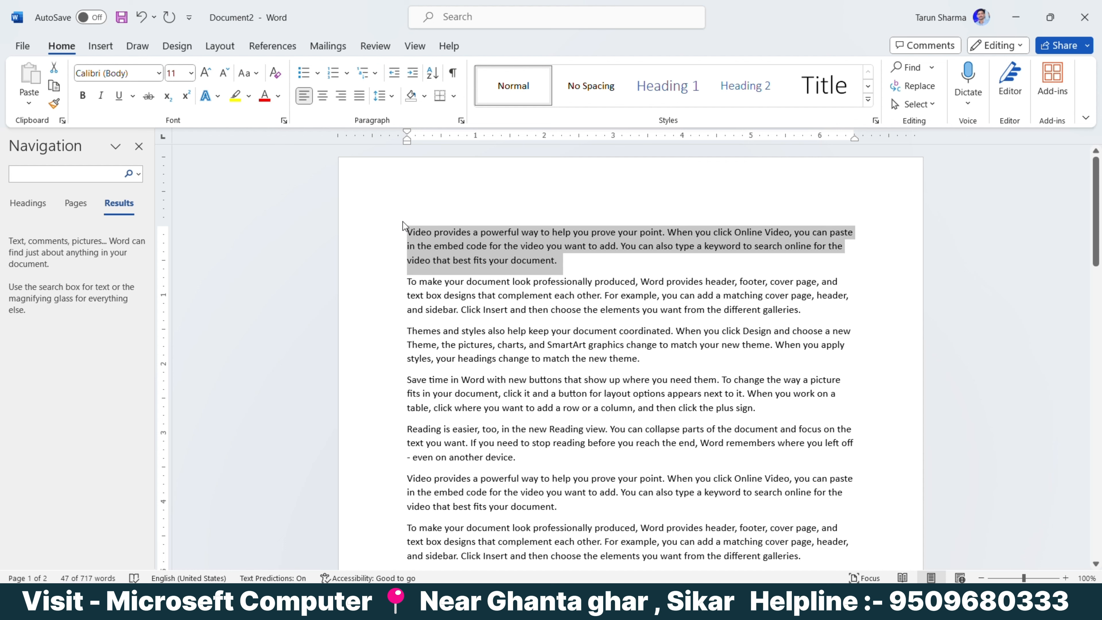
key("ctrl+f")
left_click(71, 174)
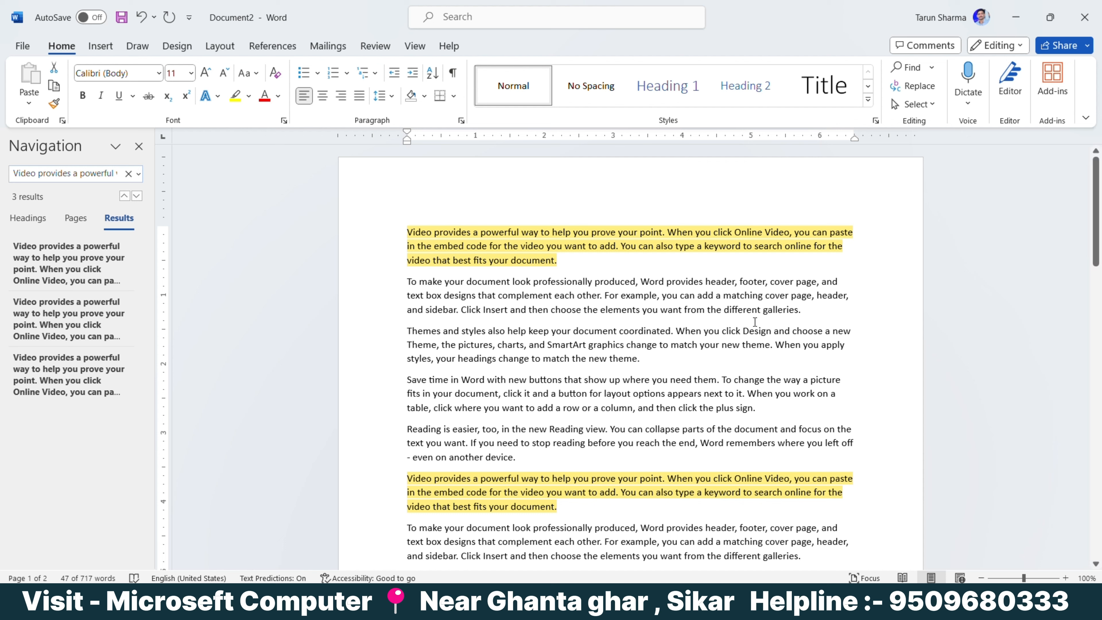
left_click_drag(800, 309, 375, 239)
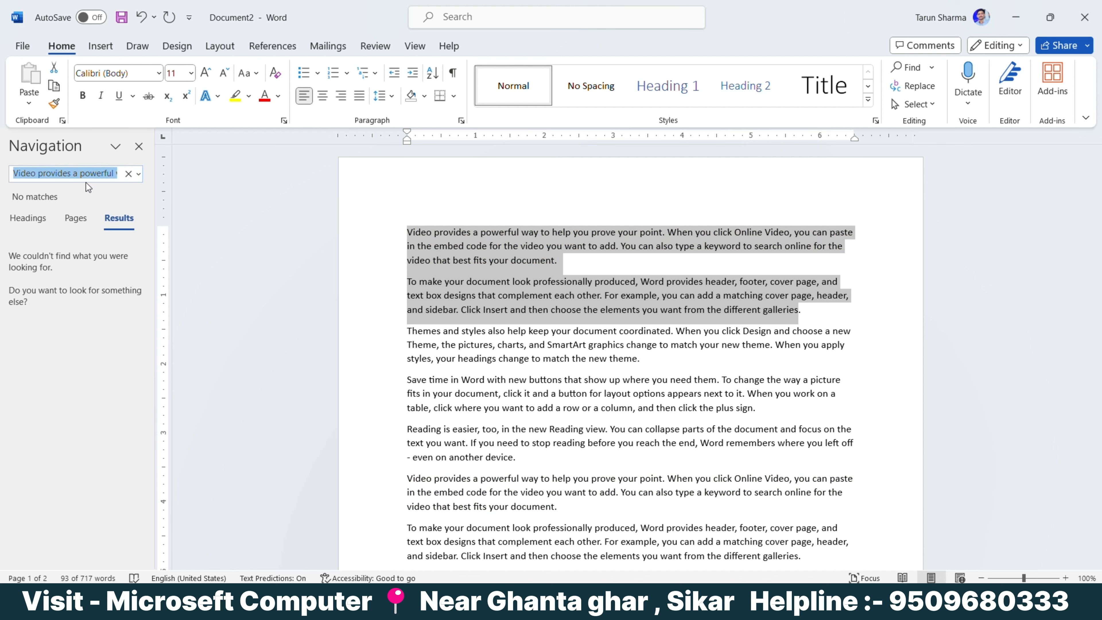
left_click(86, 174)
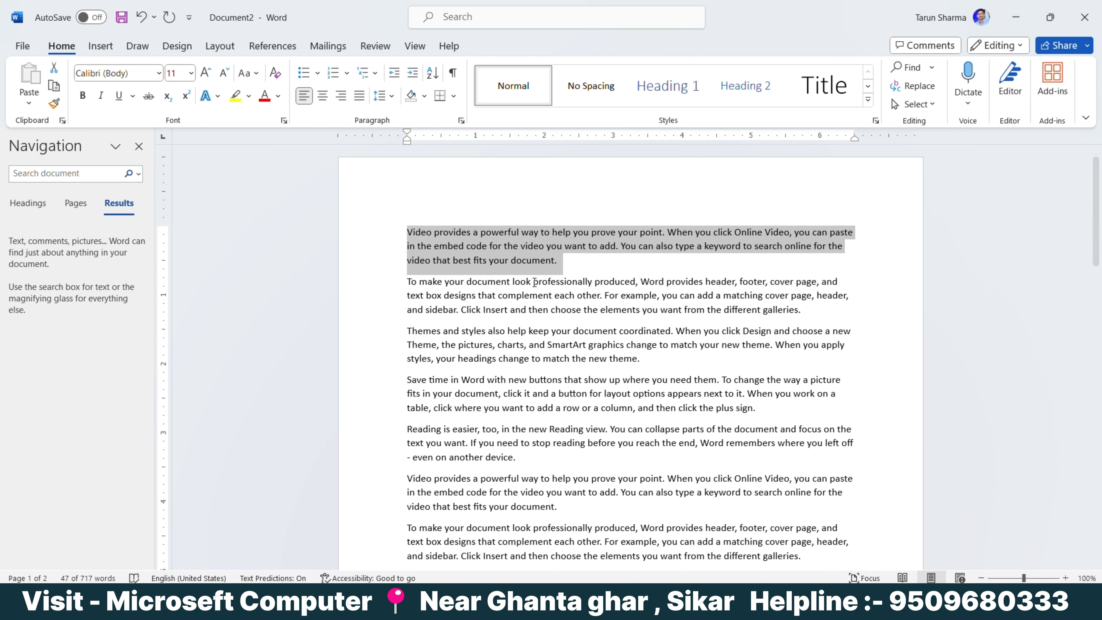
- Use Advanced Find to find "the" within the current selection, the first paragraph
left_click(937, 66)
left_click(938, 104)
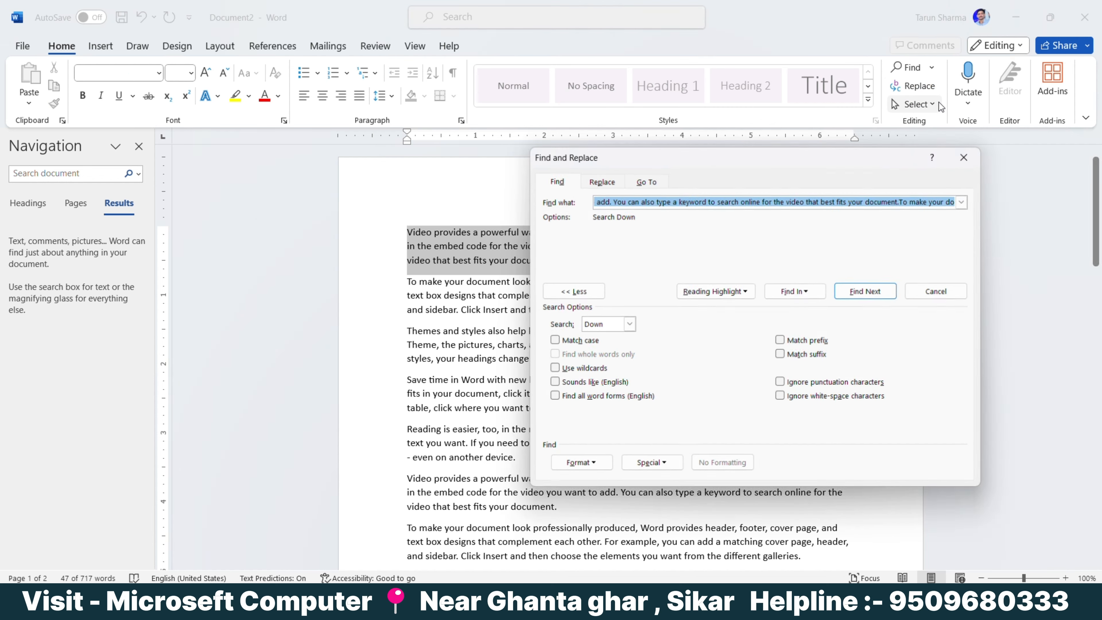
key("BackSpace")
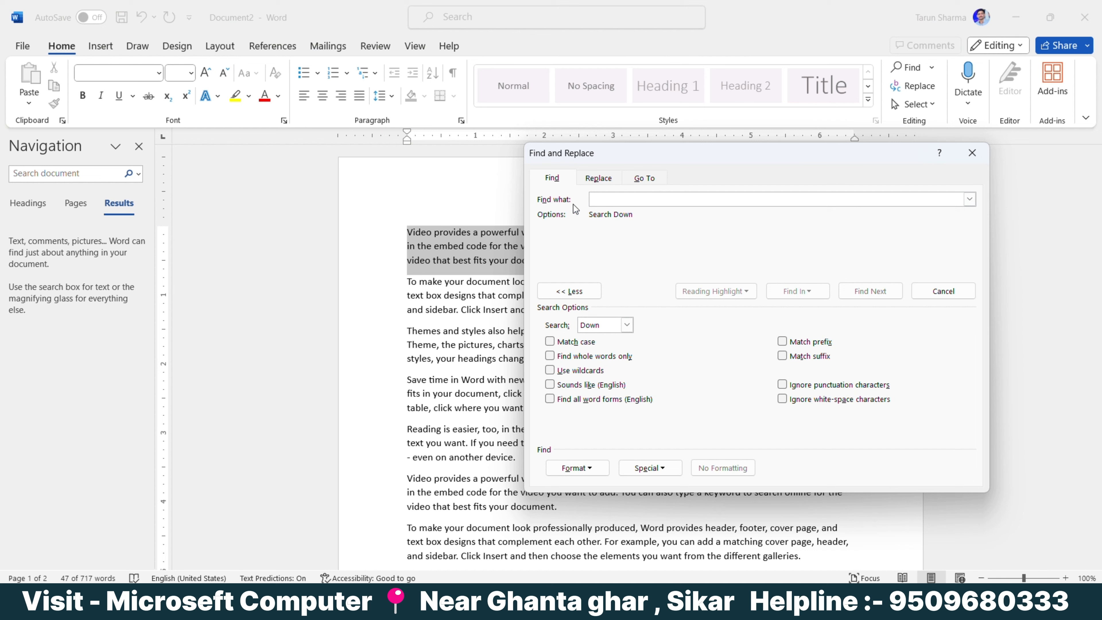
type("the")
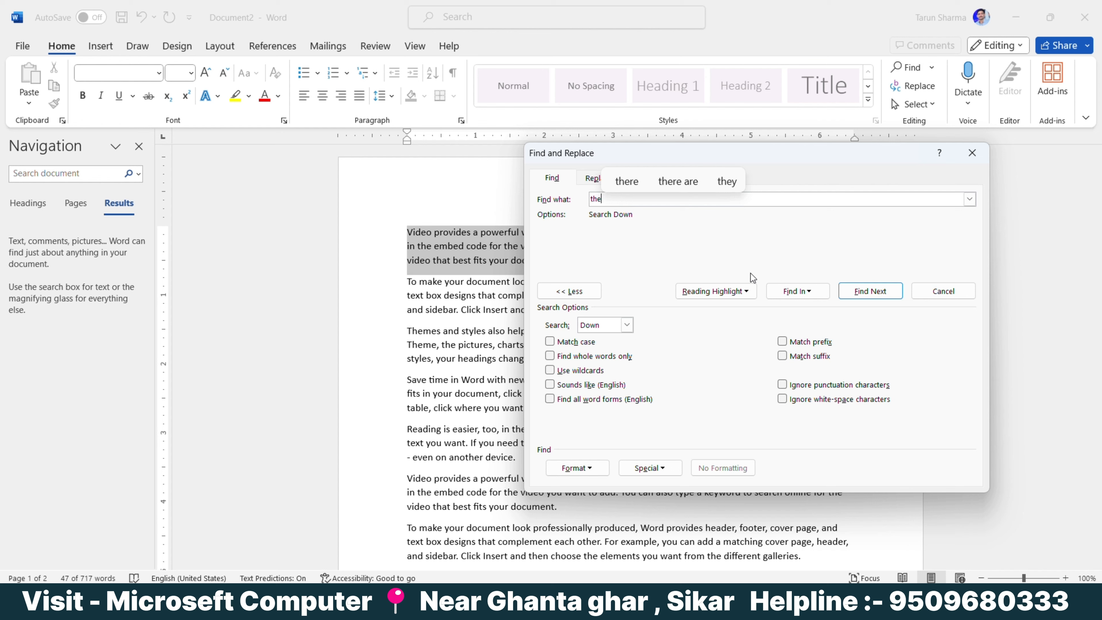
left_click(792, 297)
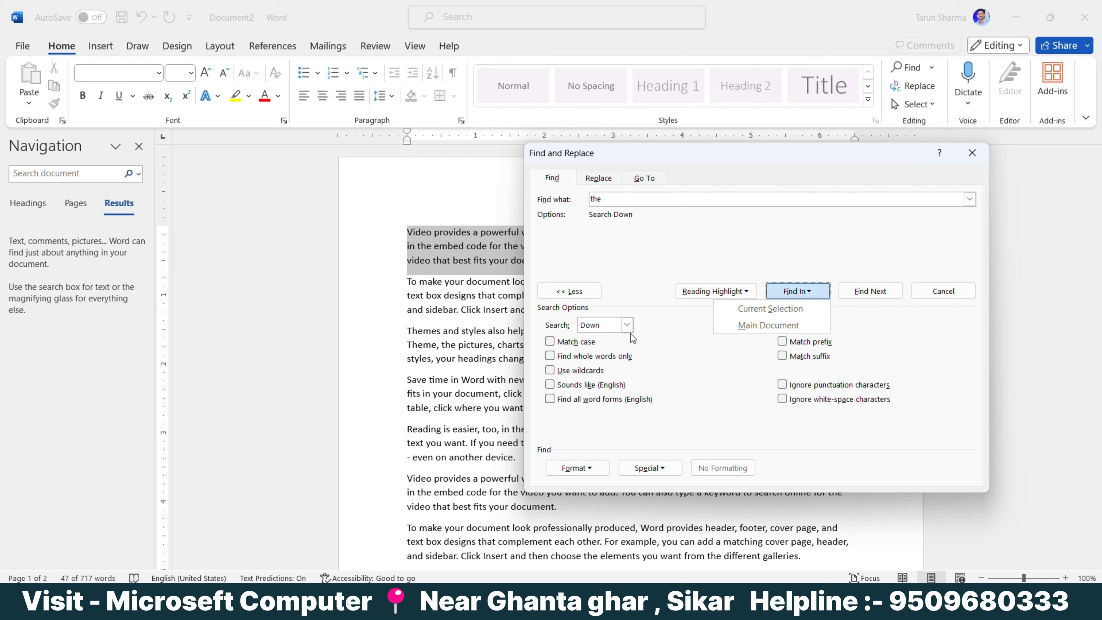
left_click(782, 312)
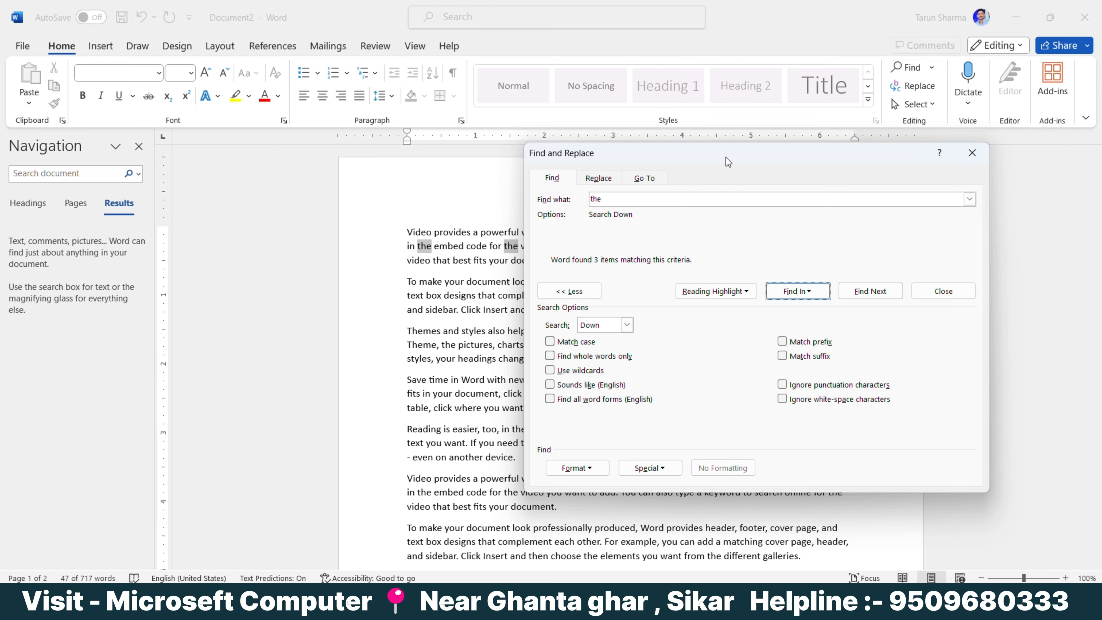
- Uncover the first paragraph and apply Reading Highlight to all matches of "the" in it
left_click_drag(726, 157, 832, 169)
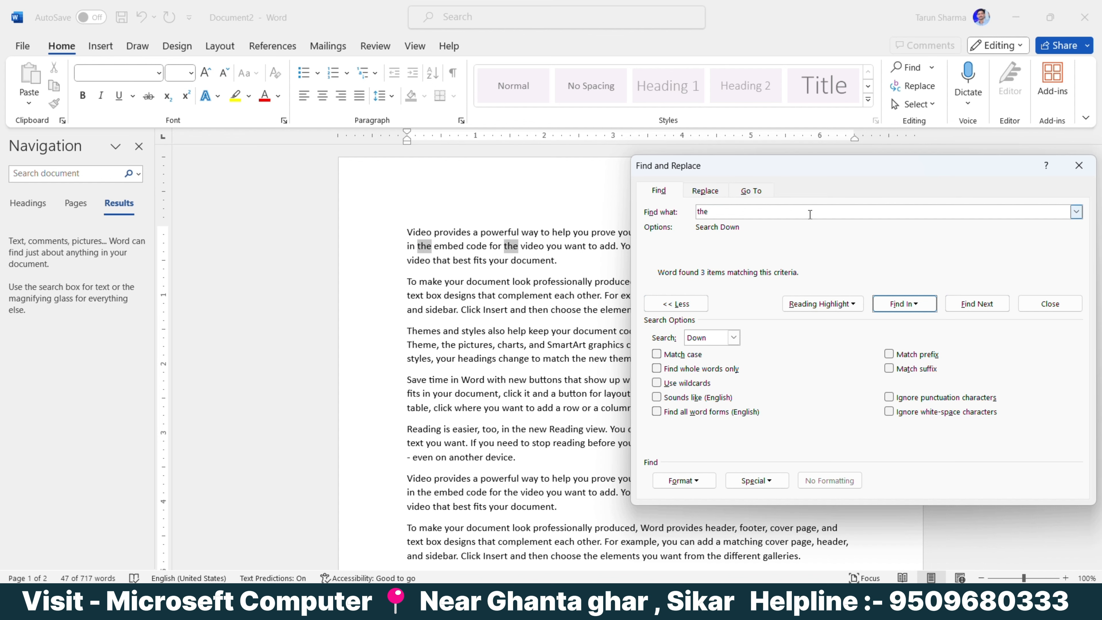
left_click_drag(812, 171, 621, 336)
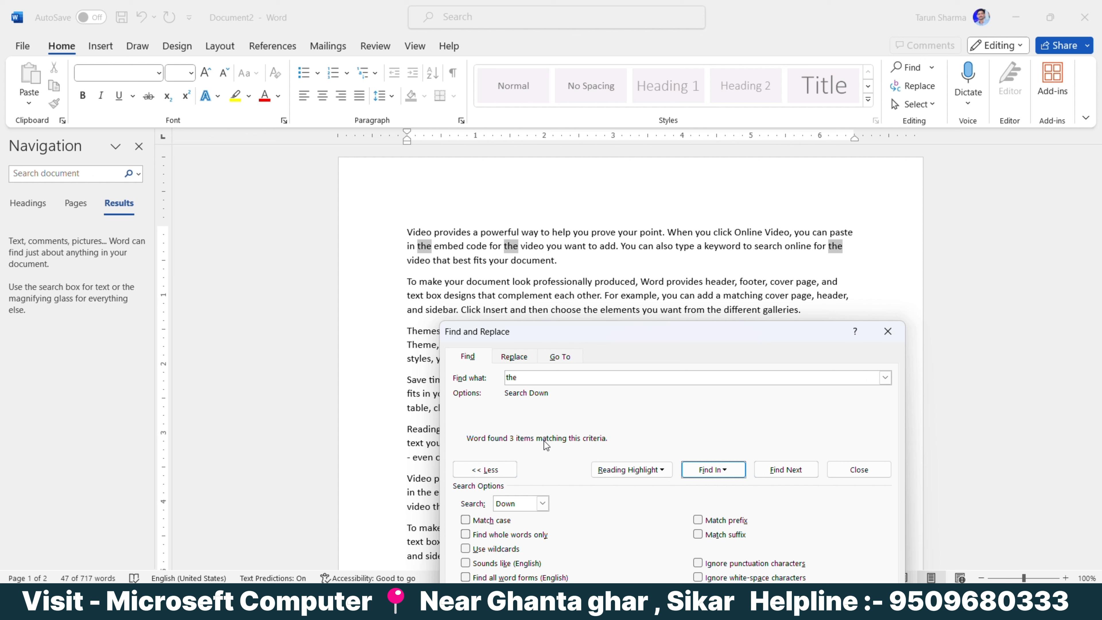
left_click(642, 472)
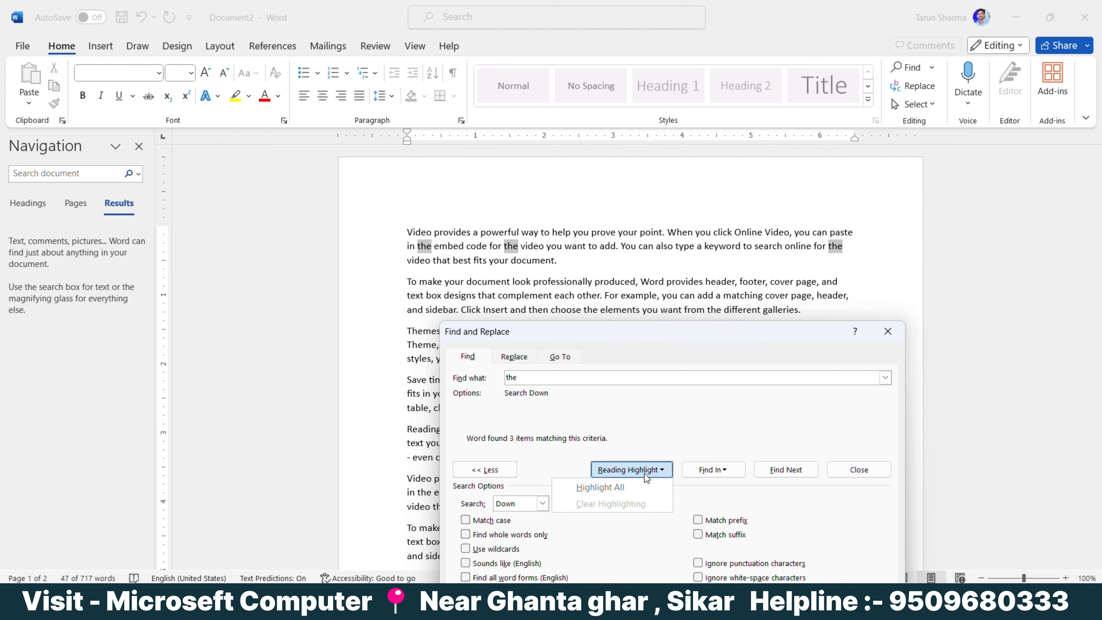
left_click(580, 486)
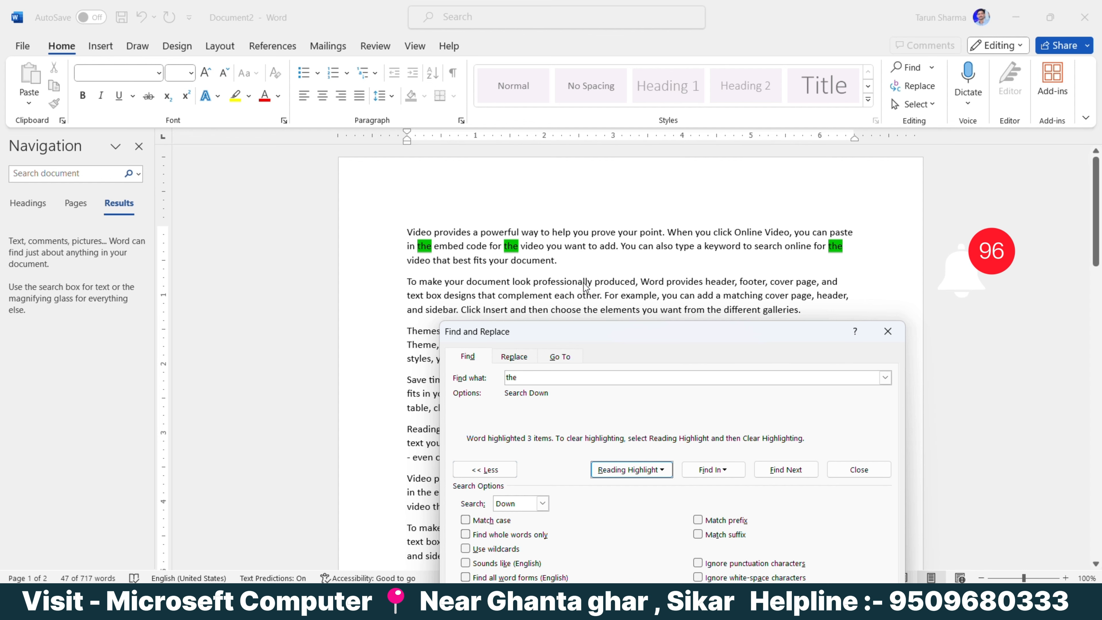
- Make the words "To make your" at the start of the second paragraph bold
left_click(608, 285)
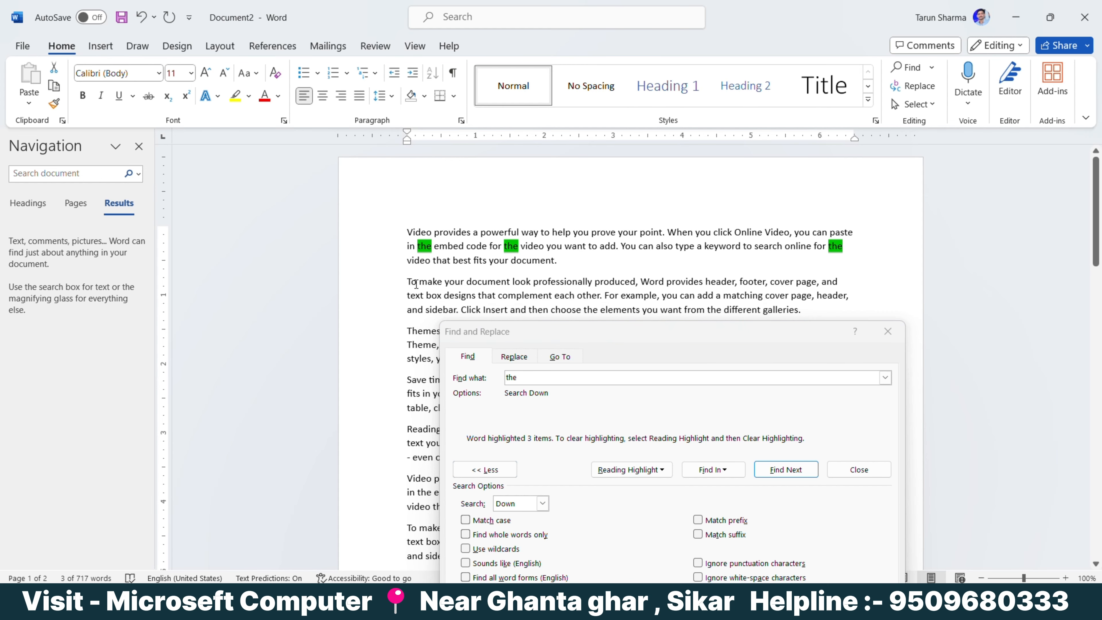
left_click_drag(410, 282, 455, 282)
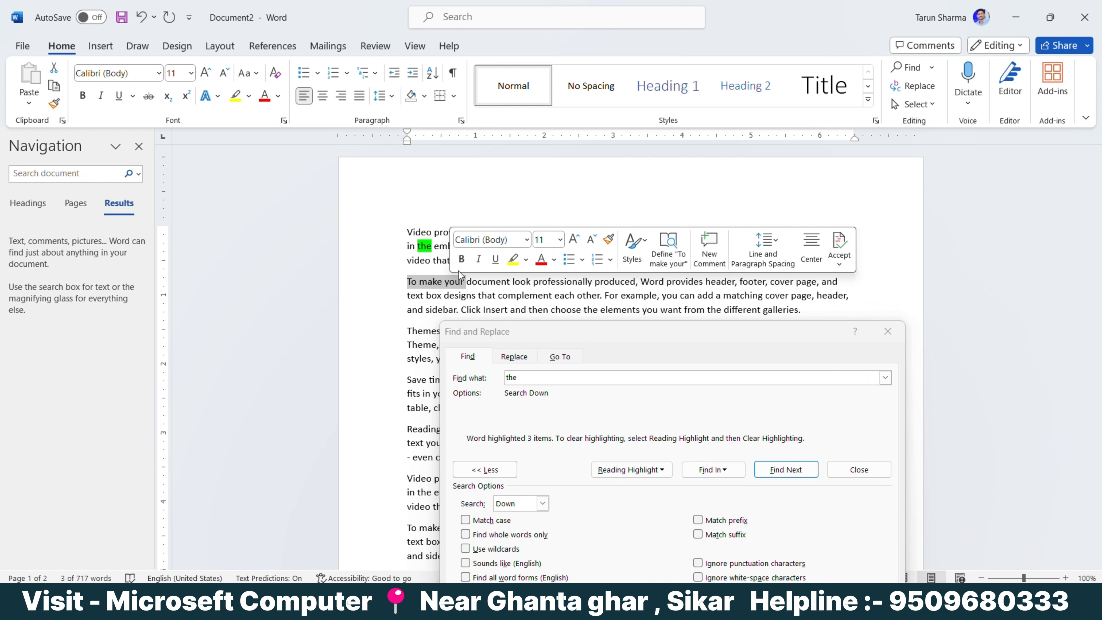
left_click(84, 100)
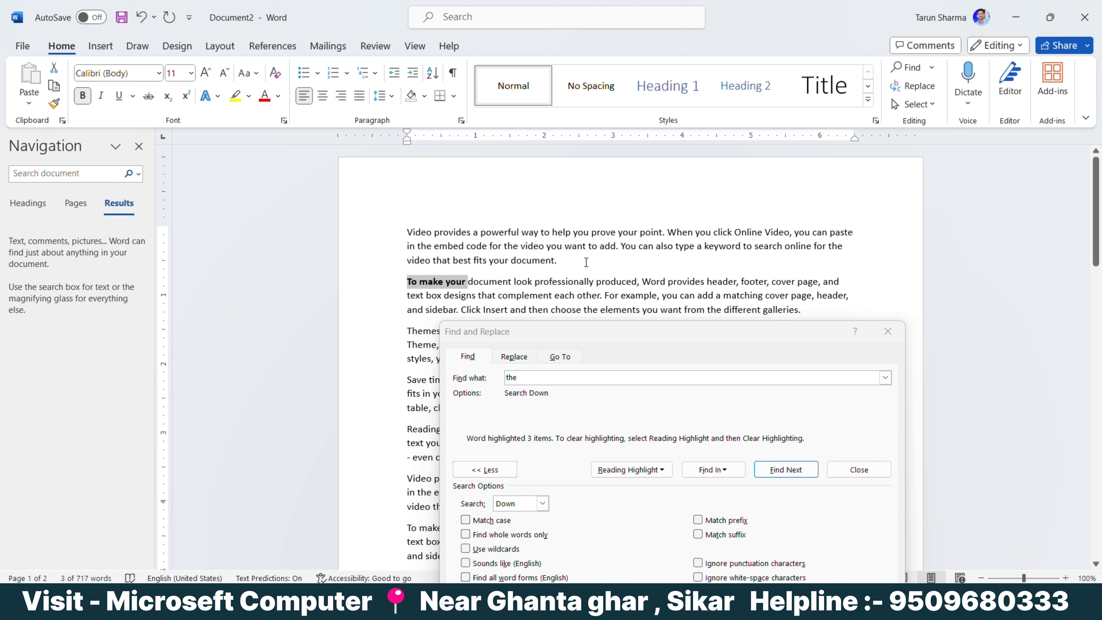
- Highlight the word "professionally" in the second paragraph in yellow
double_click(579, 282)
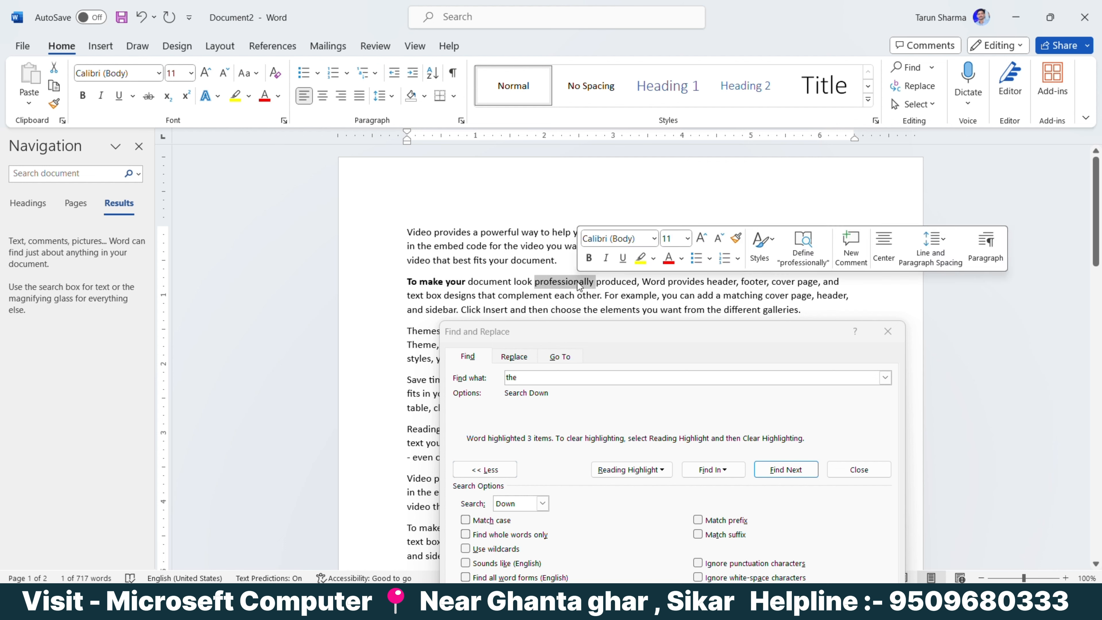
left_click(238, 104)
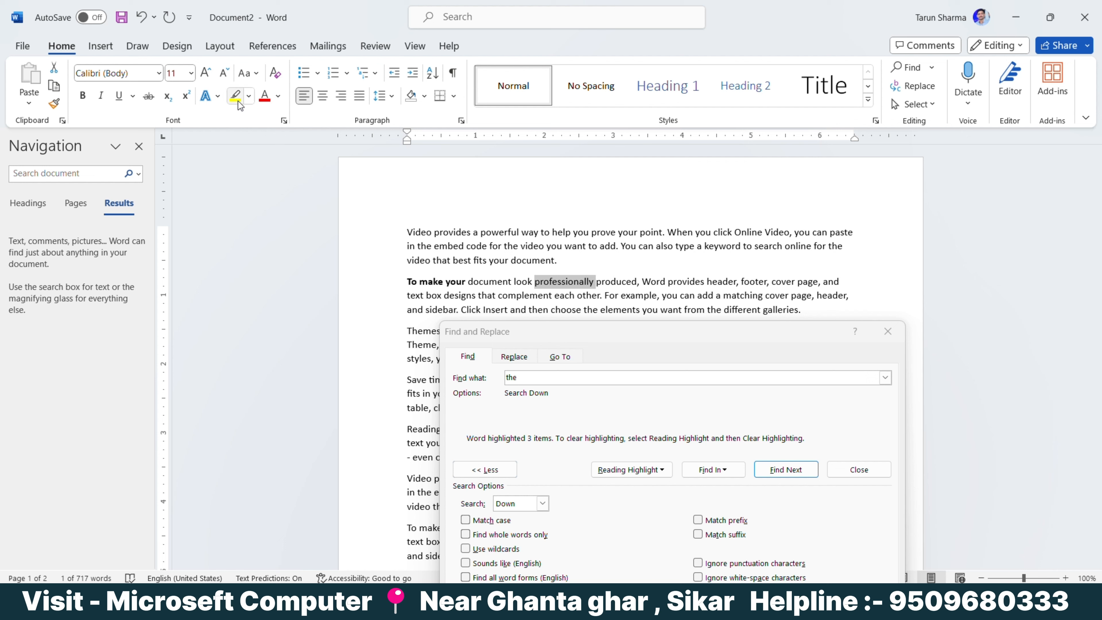
left_click(564, 260)
- Make the word "Word" in the second paragraph's first line bold
left_click_drag(651, 277, 674, 287)
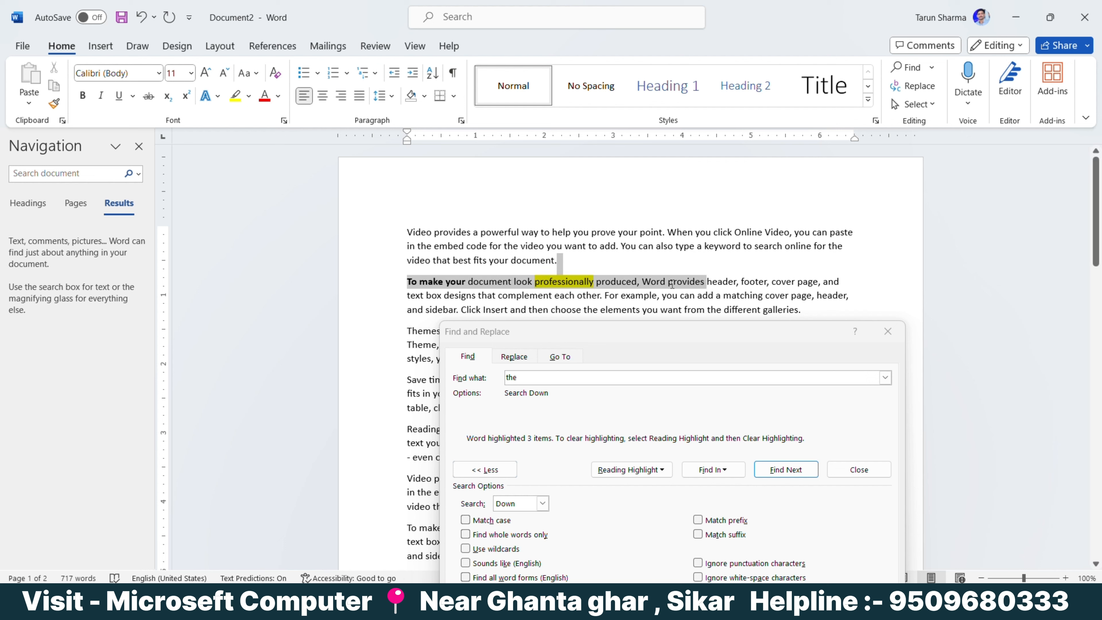
left_click(674, 288)
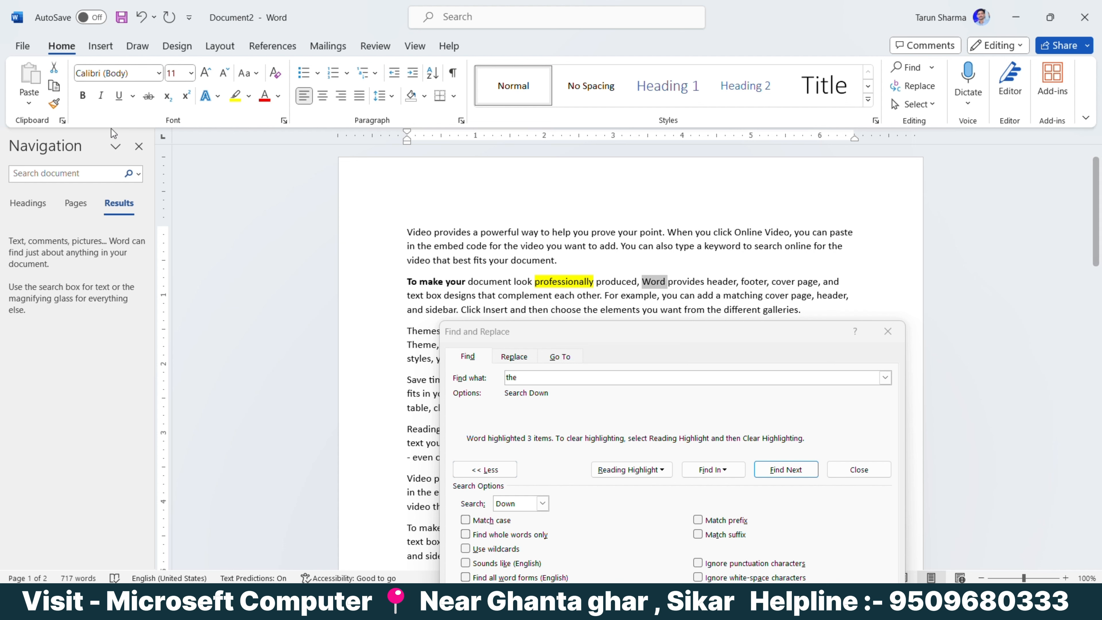
left_click(83, 96)
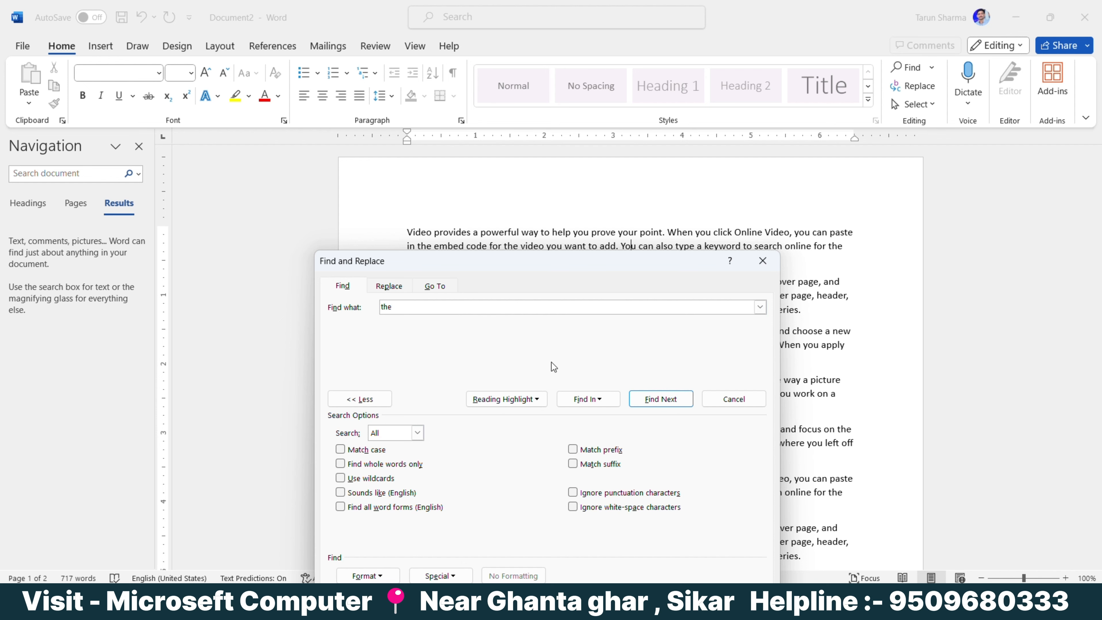
- Find all occurrences of "the" in the main document
left_click(600, 401)
left_click(581, 415)
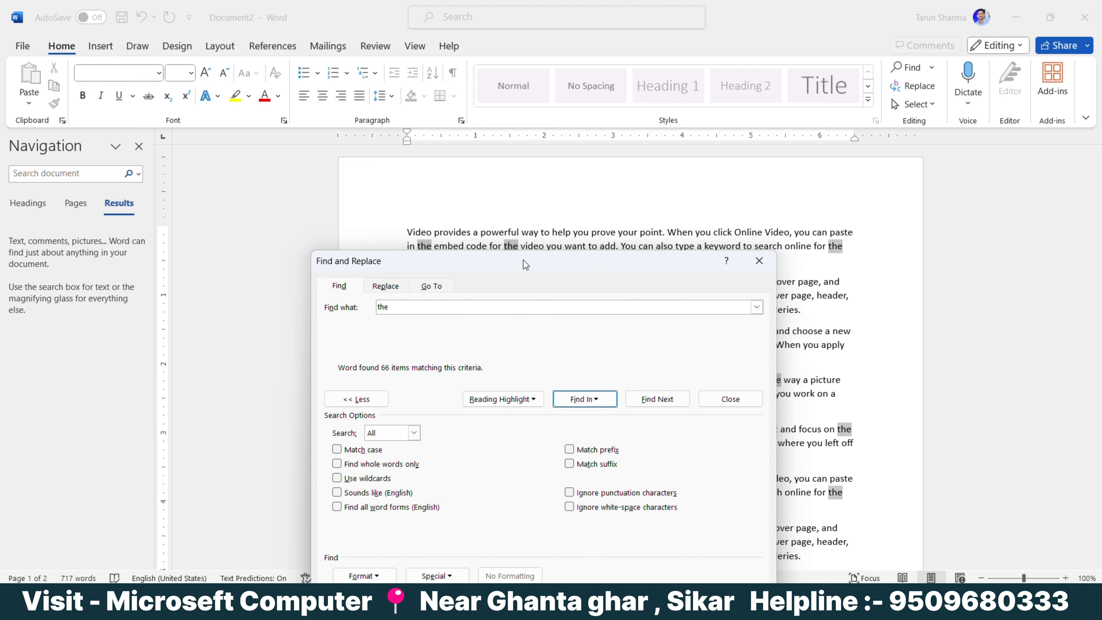
- Add the words "THE The" at the end of the first paragraph
left_click_drag(523, 260, 775, 199)
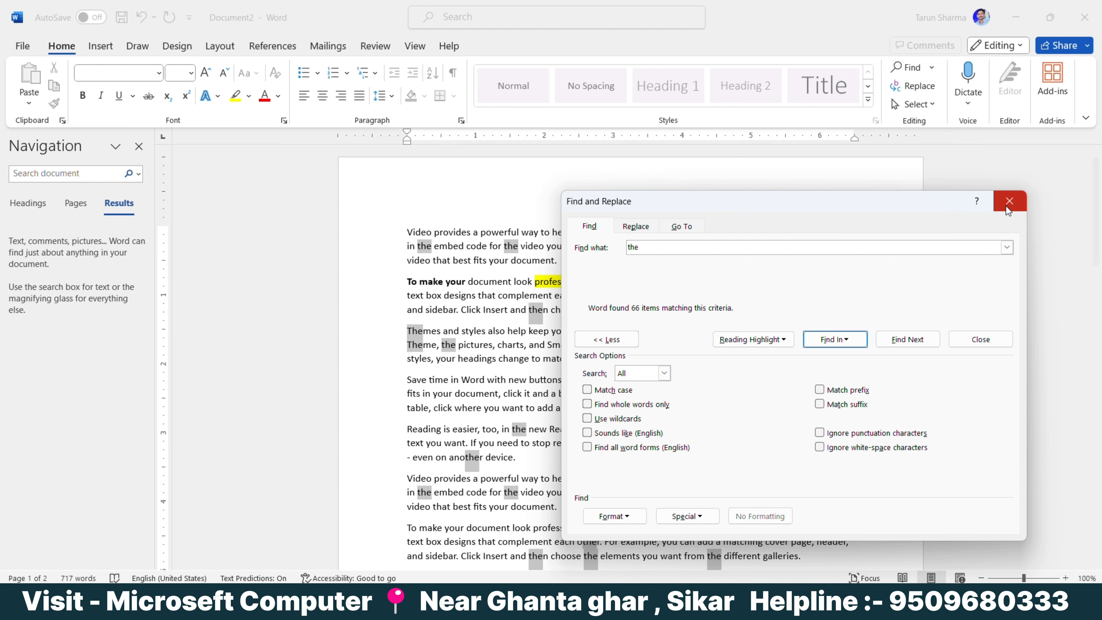
left_click_drag(890, 206, 898, 394)
left_click(574, 262)
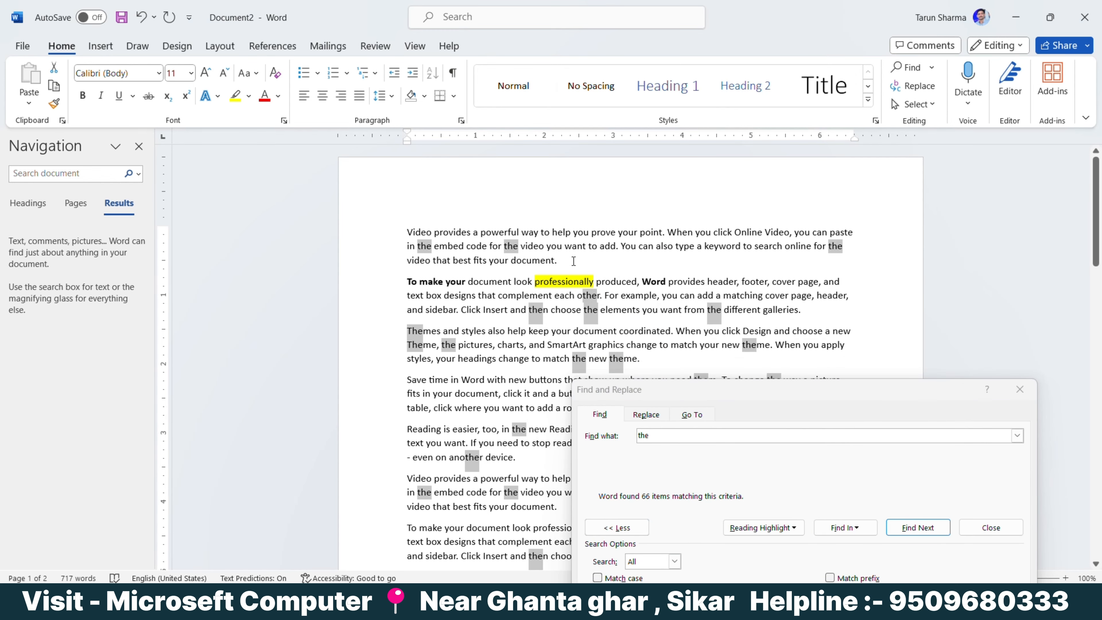
left_click(574, 262)
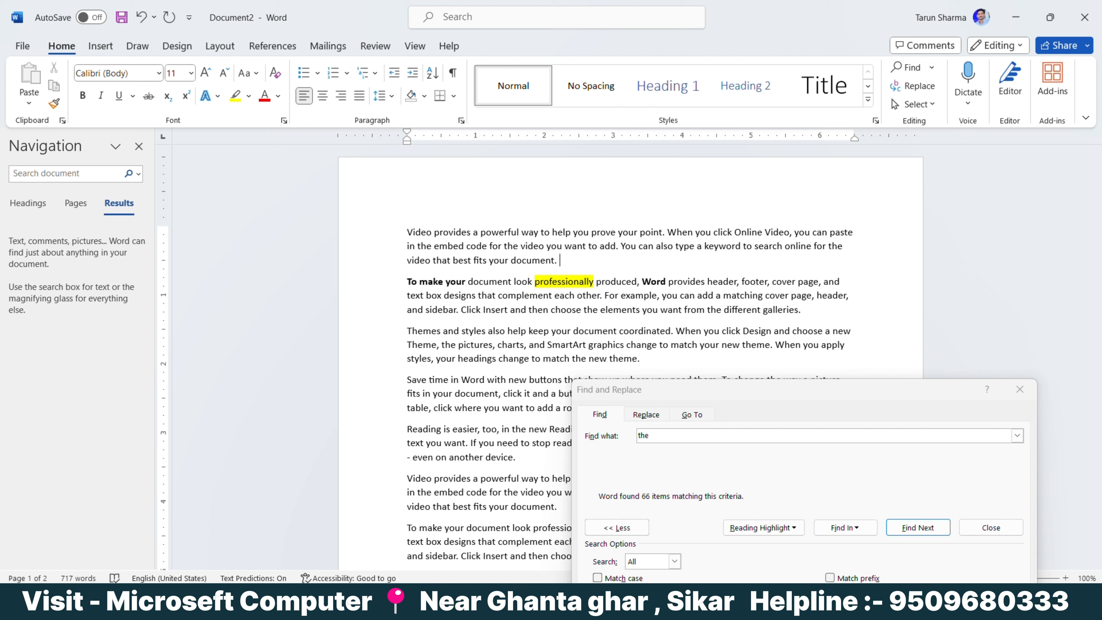
type("THE ")
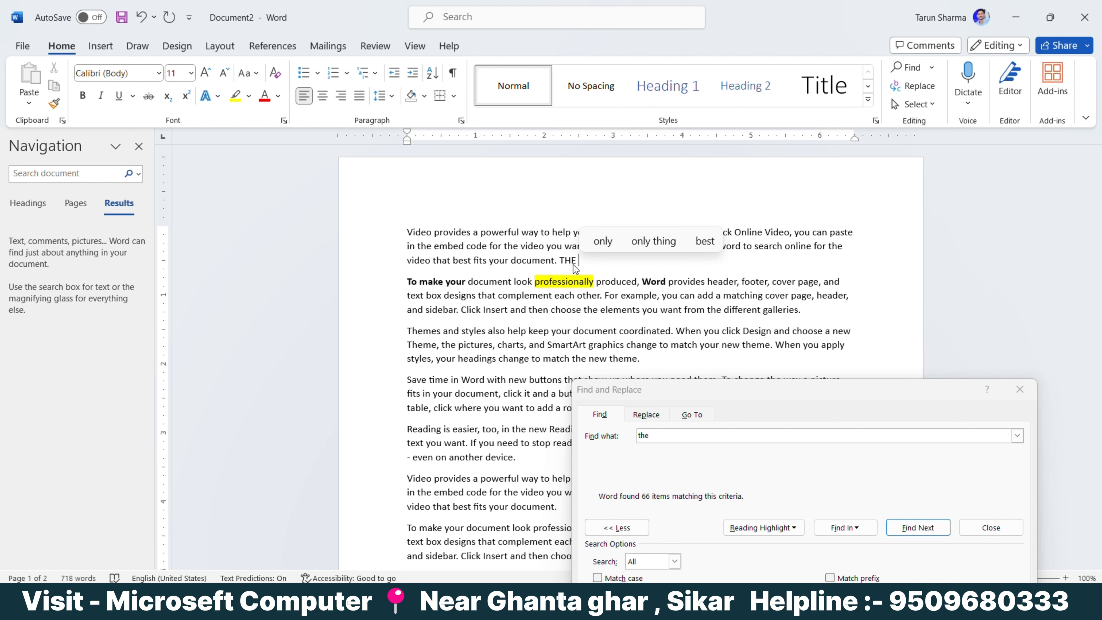
type("The")
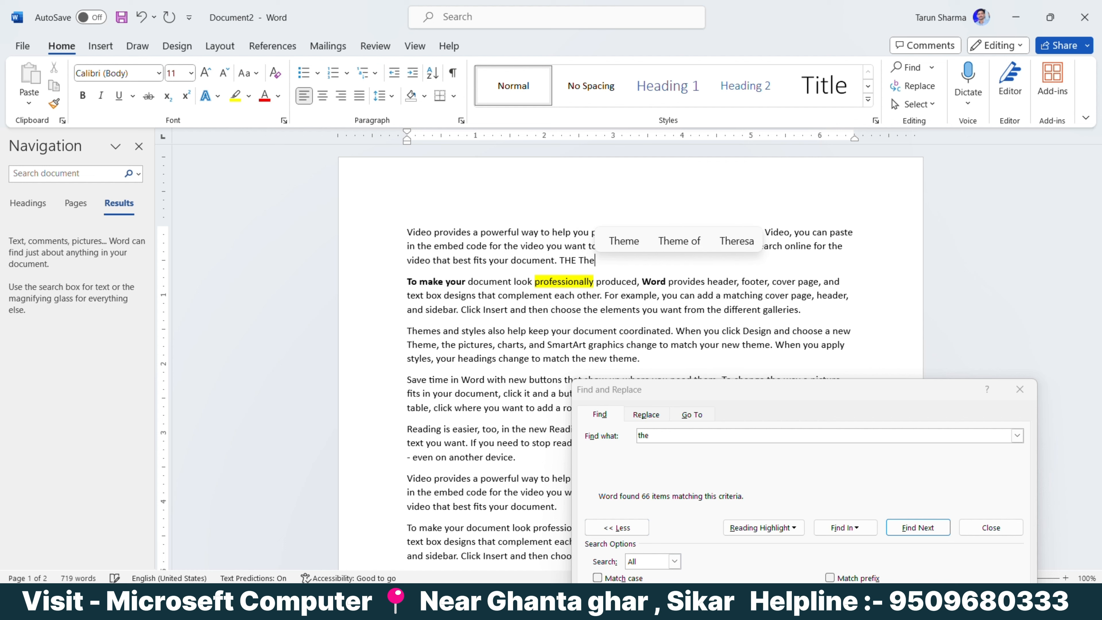
type(" TH")
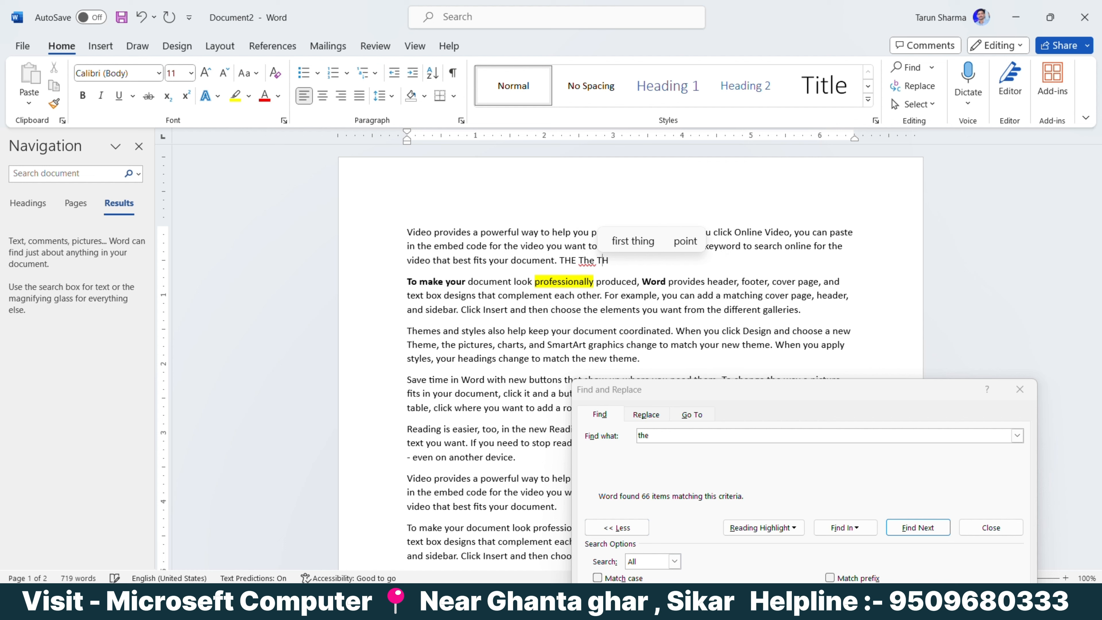
key("BackSpace")
key("BackSpace")
- Add the words "Themes THEMES Themes" at the end of the second paragraph
type("the")
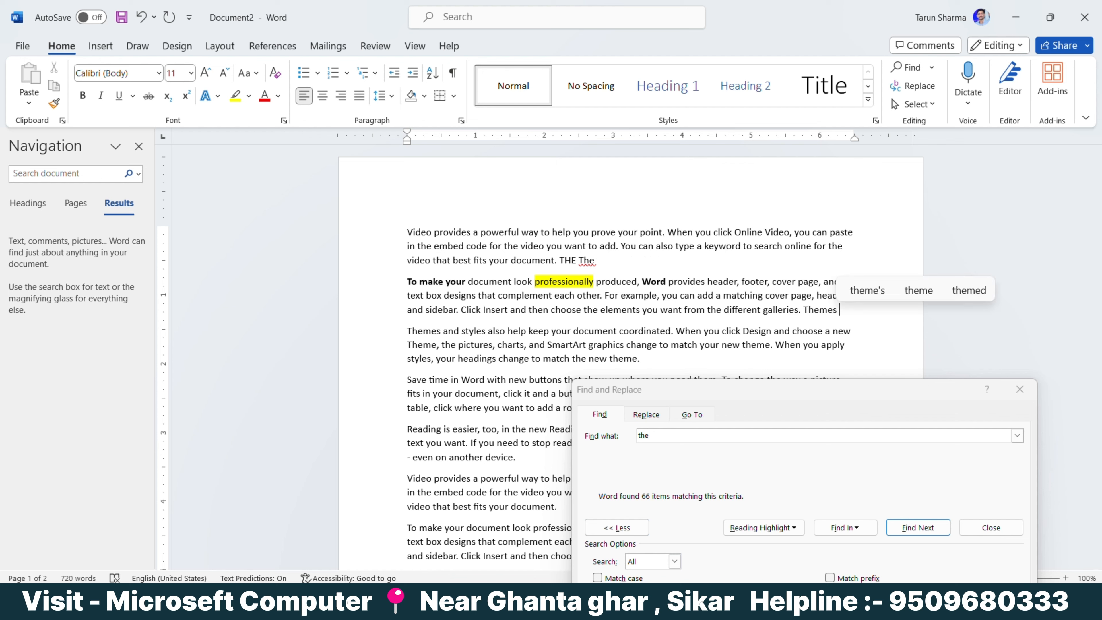
type("THEMES")
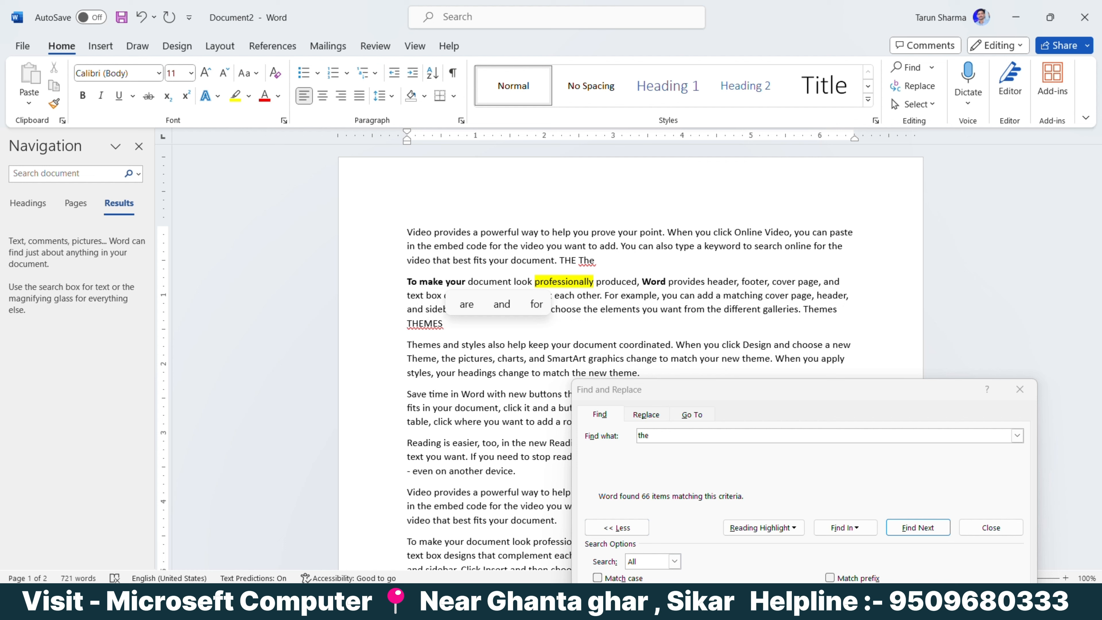
type(" Themes")
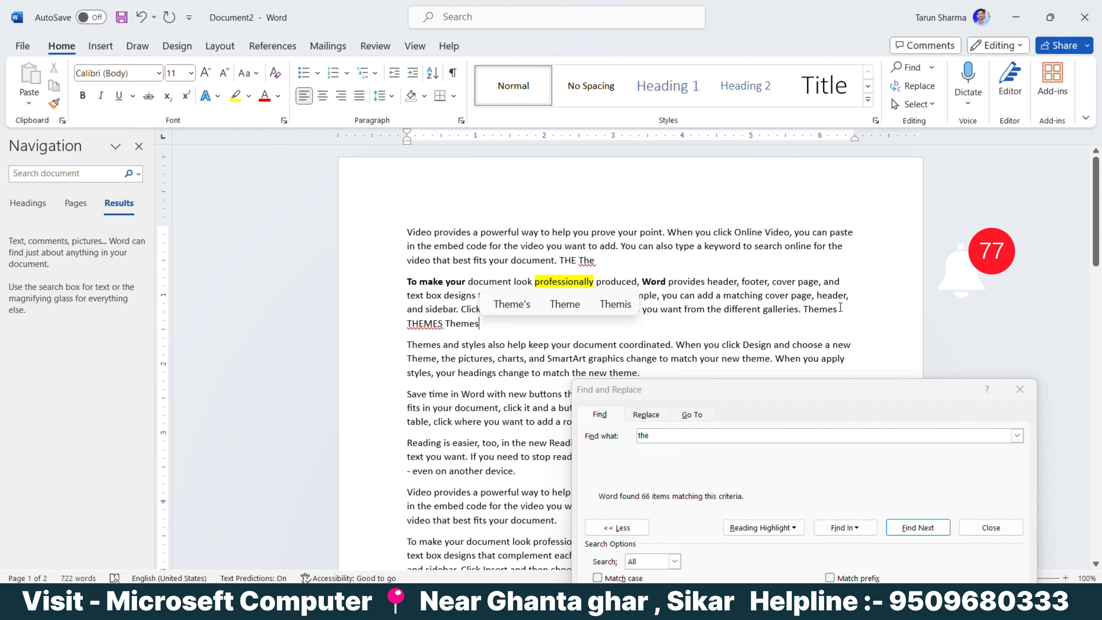
left_click(813, 296)
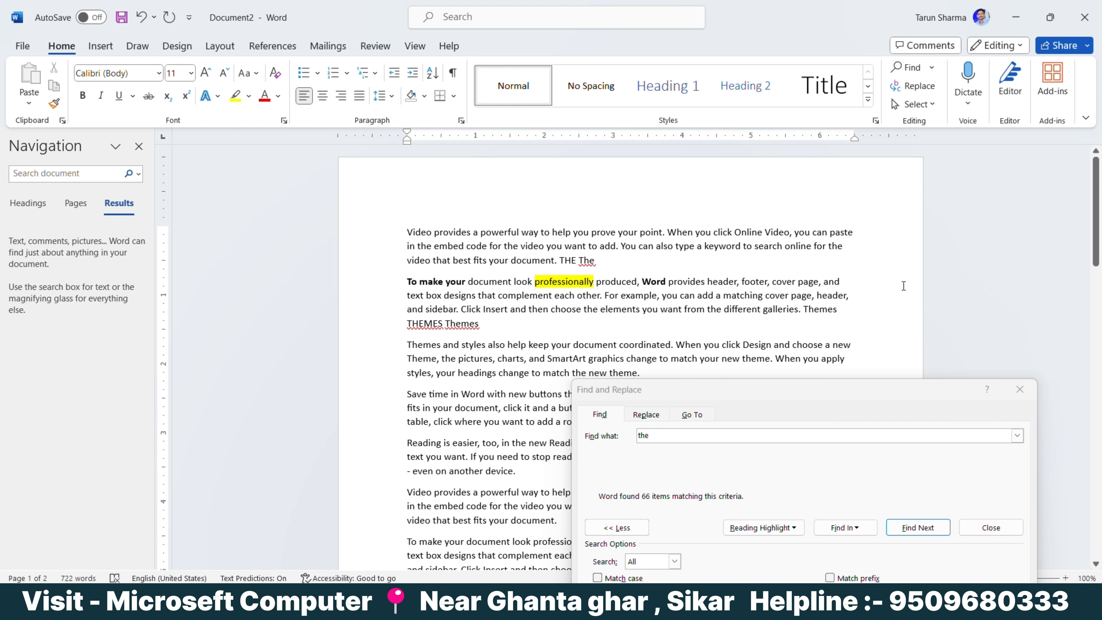
- Find "the" with case matching within a selection of the first two paragraphs
left_click_drag(698, 395, 696, 279)
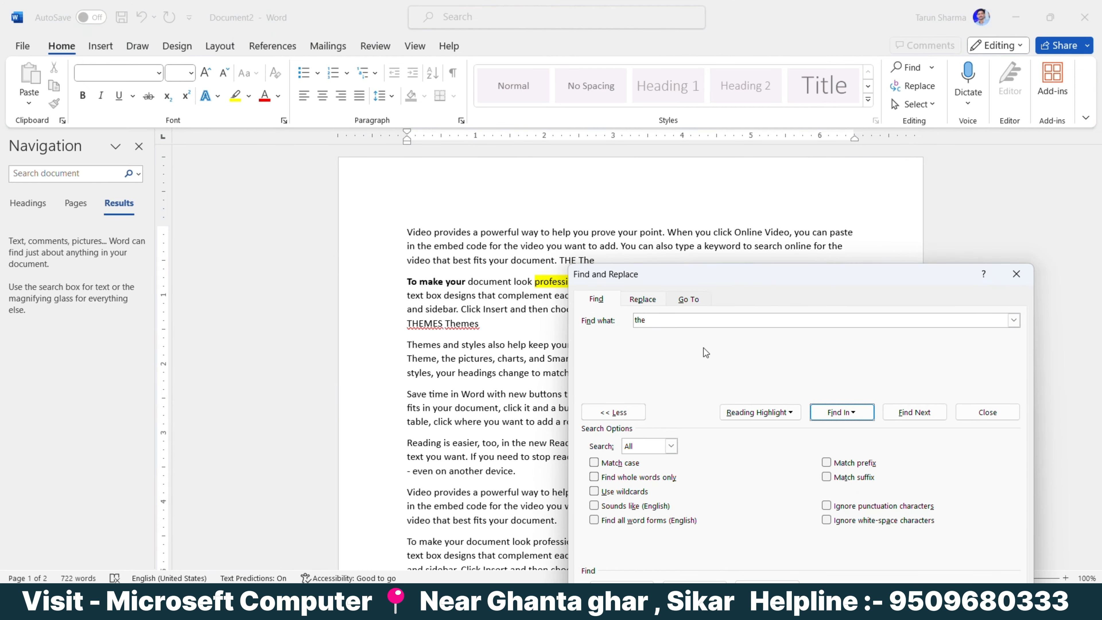
left_click(625, 463)
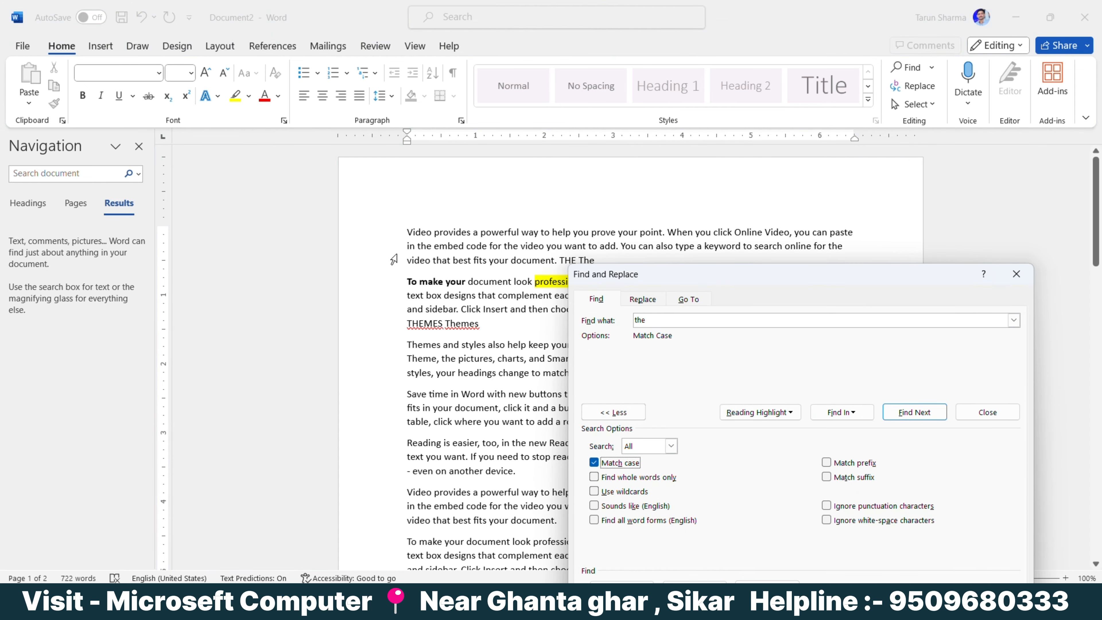
left_click(404, 241)
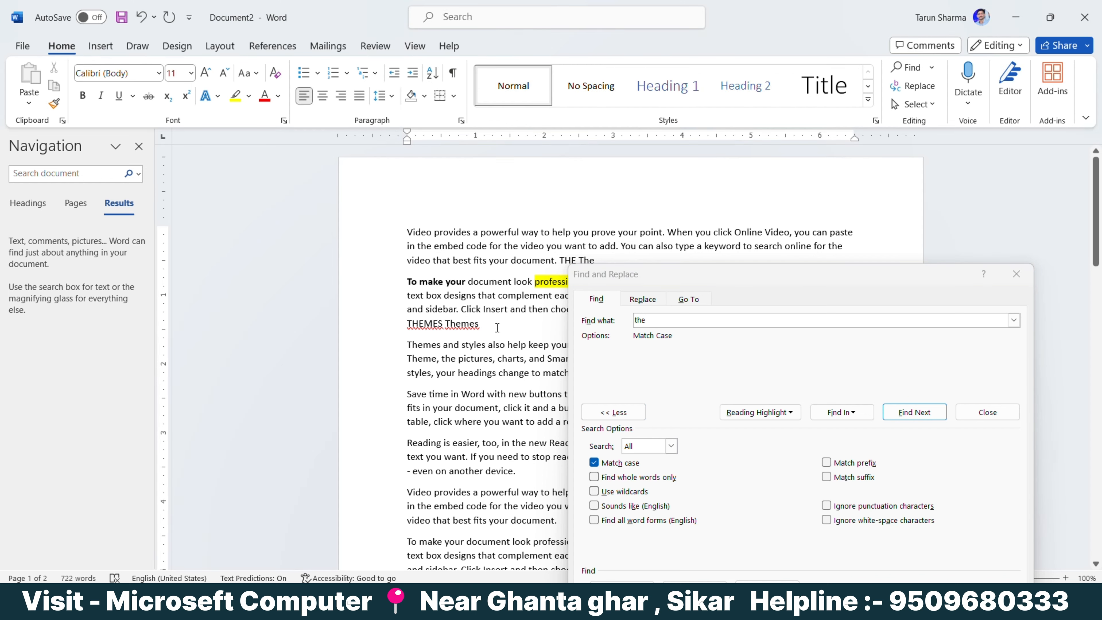
left_click_drag(497, 328, 406, 232)
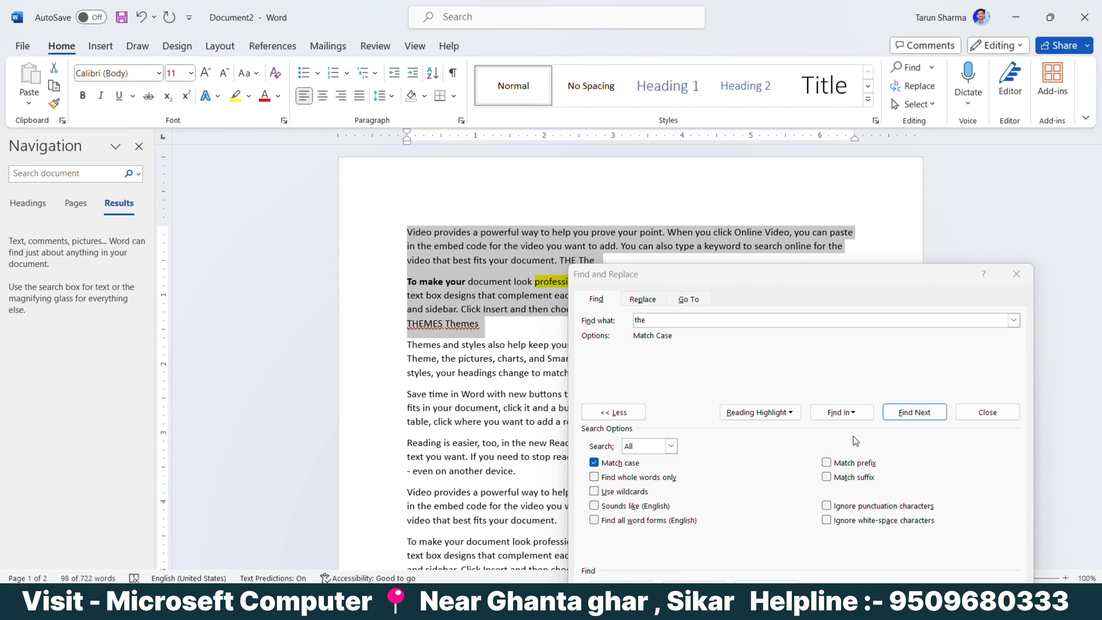
left_click(839, 412)
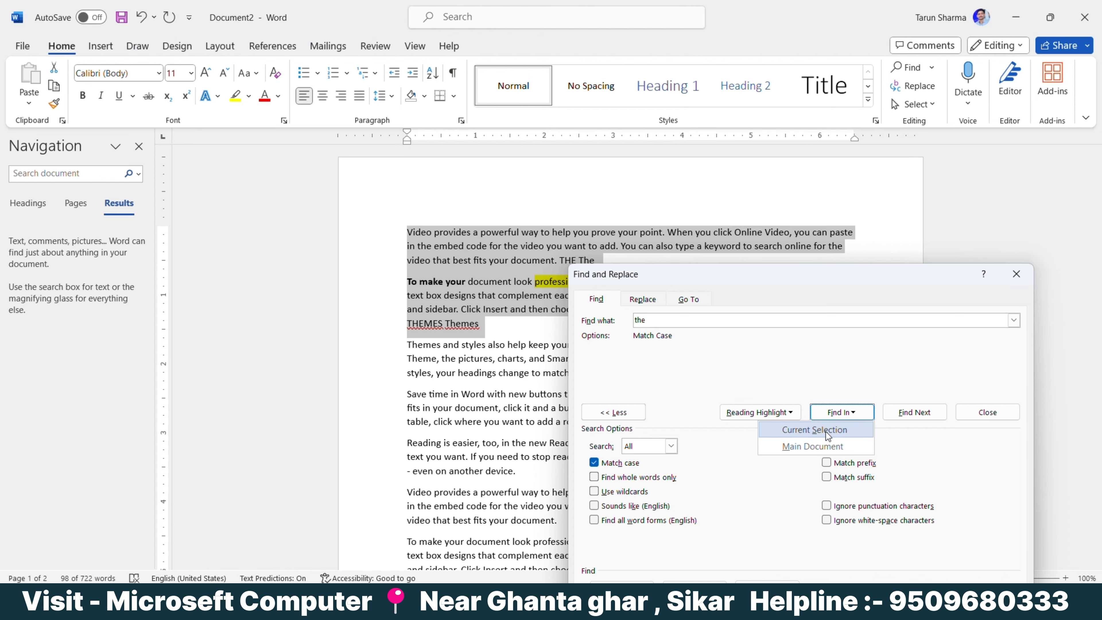
left_click(814, 429)
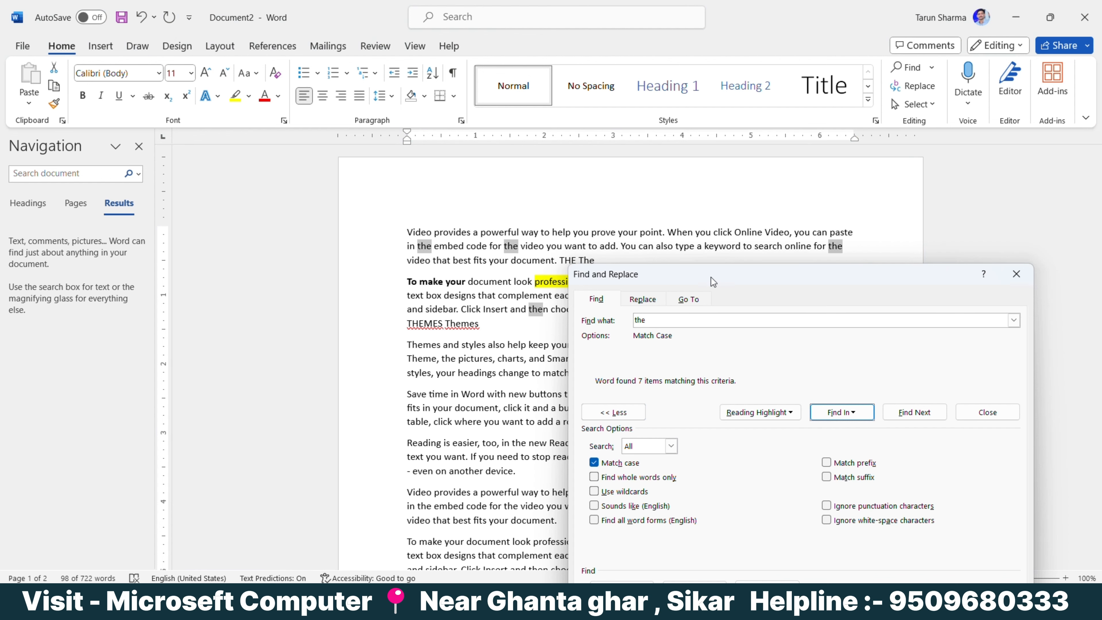
- Find all occurrences of "the" in the main document without matching case
left_click_drag(710, 274, 804, 304)
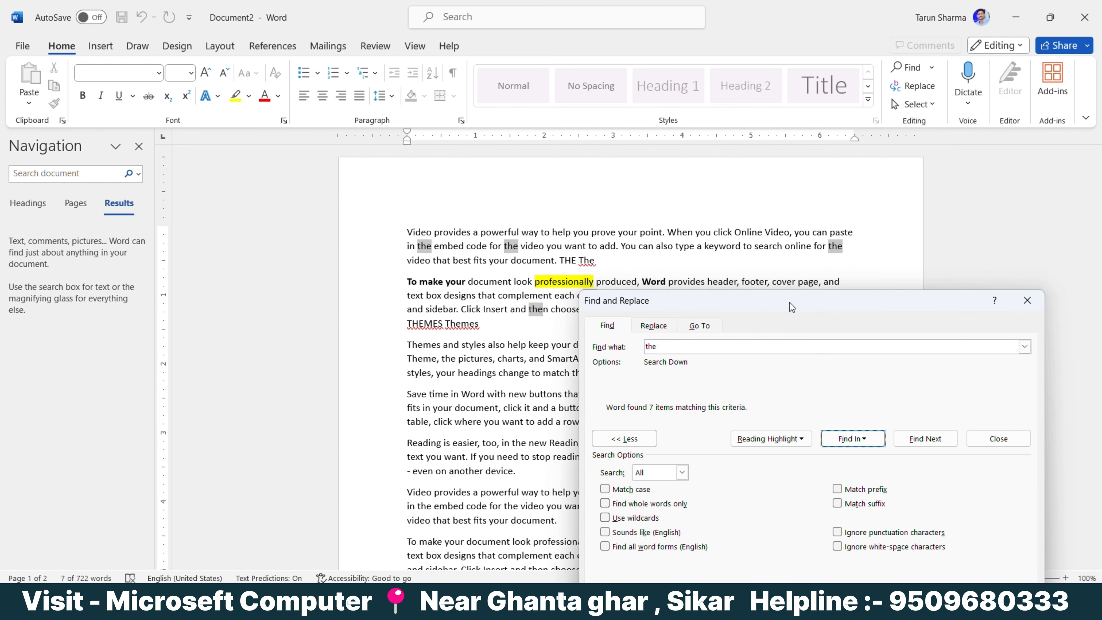
left_click_drag(789, 302, 786, 285)
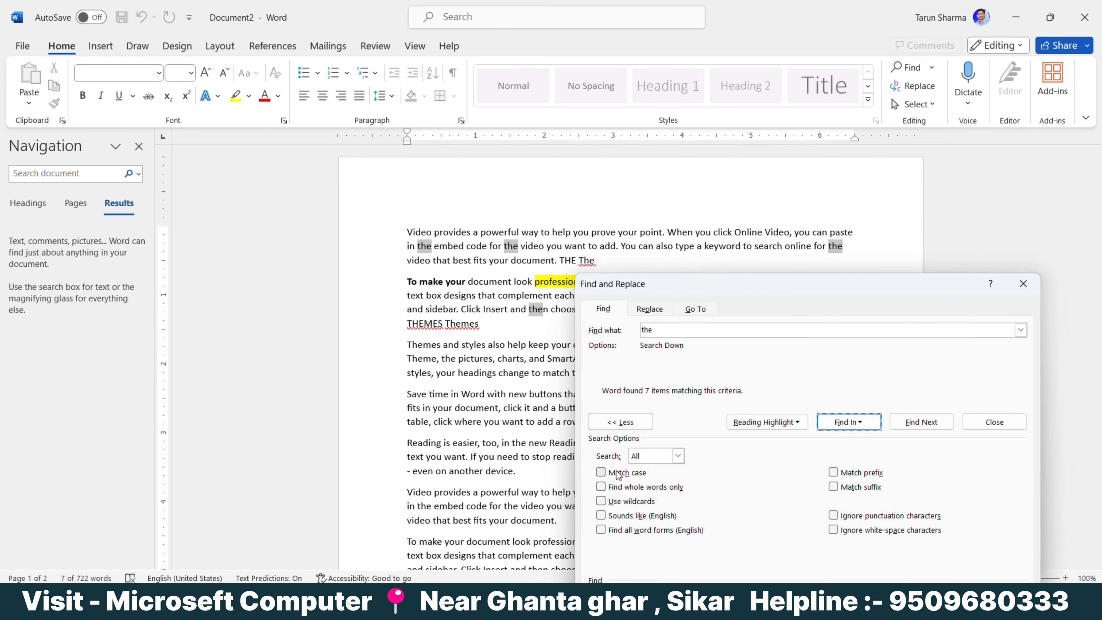
left_click(843, 421)
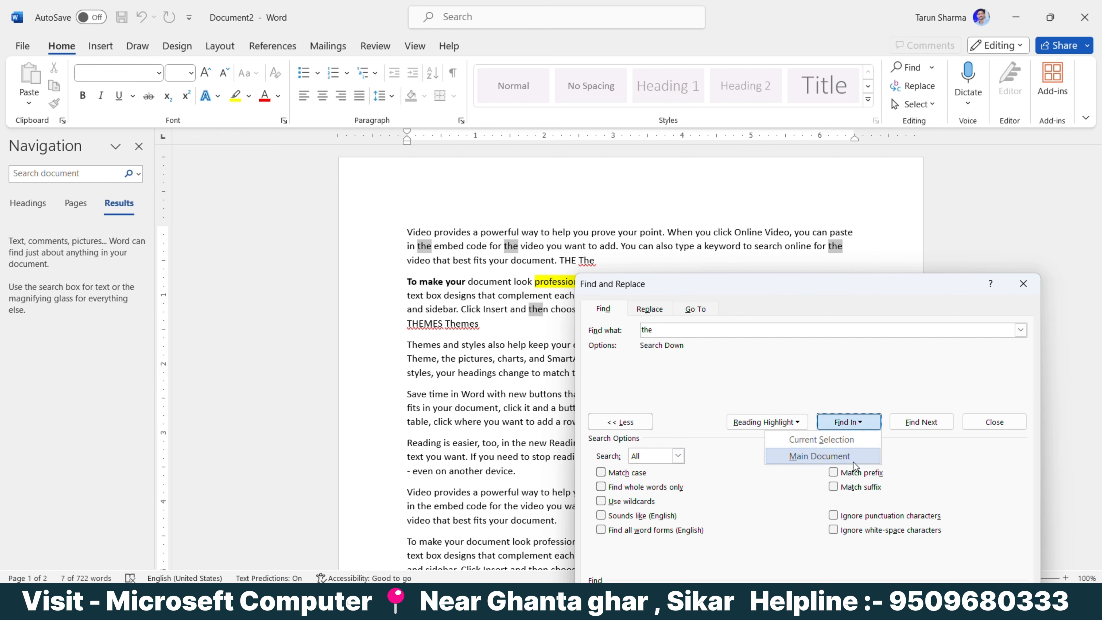
left_click(834, 459)
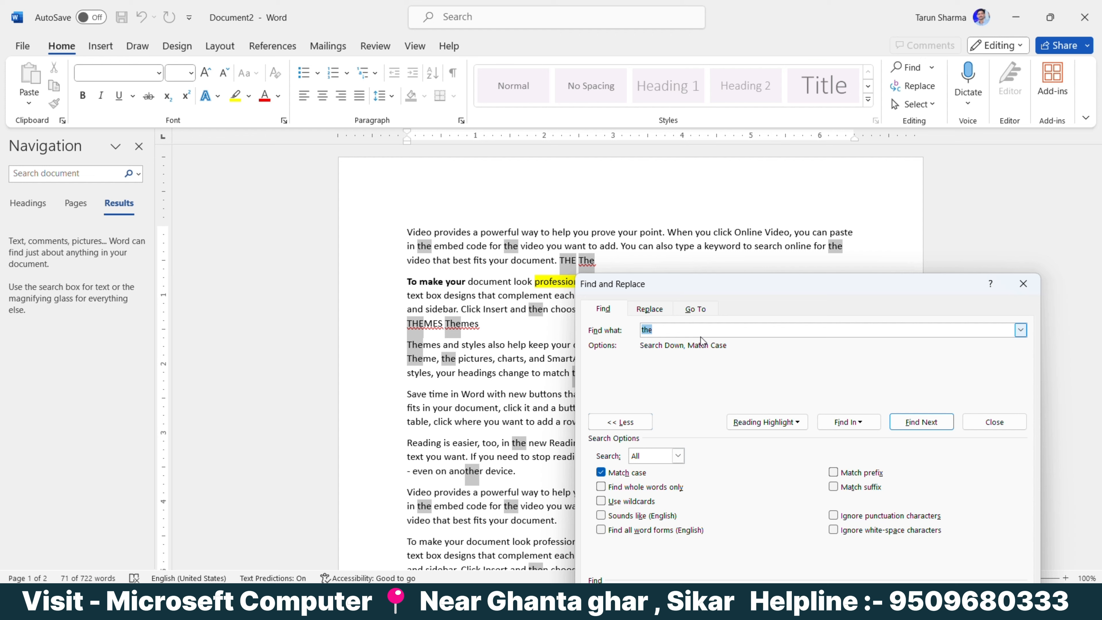
- Find "the" in the main document with case matching on, keeping the search dialog clear of the highlighted matches
key("BackSpace")
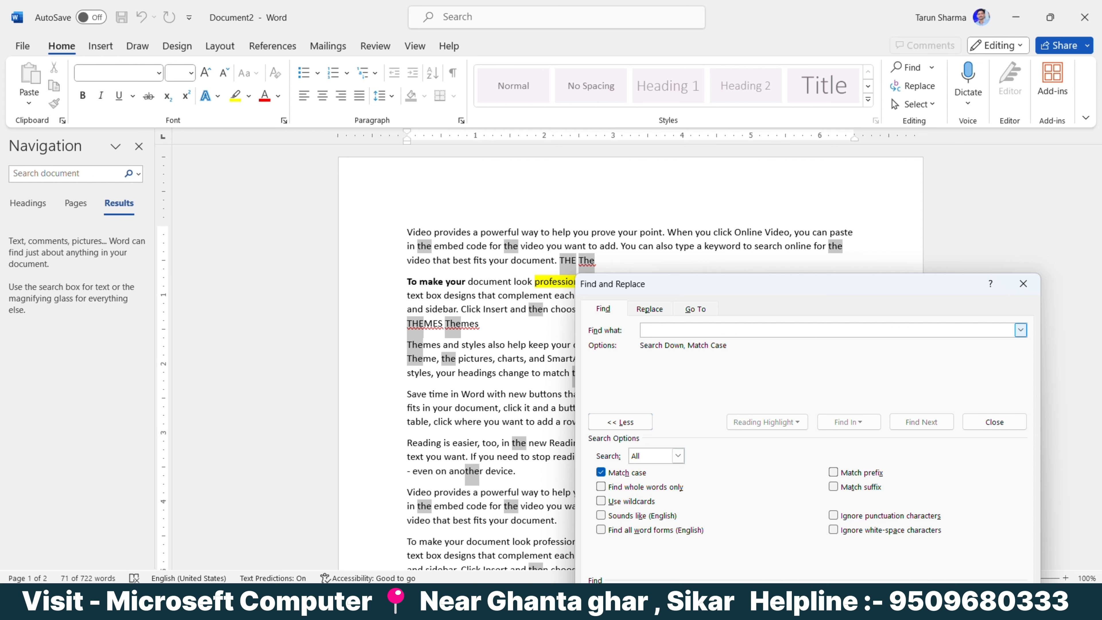
type("the")
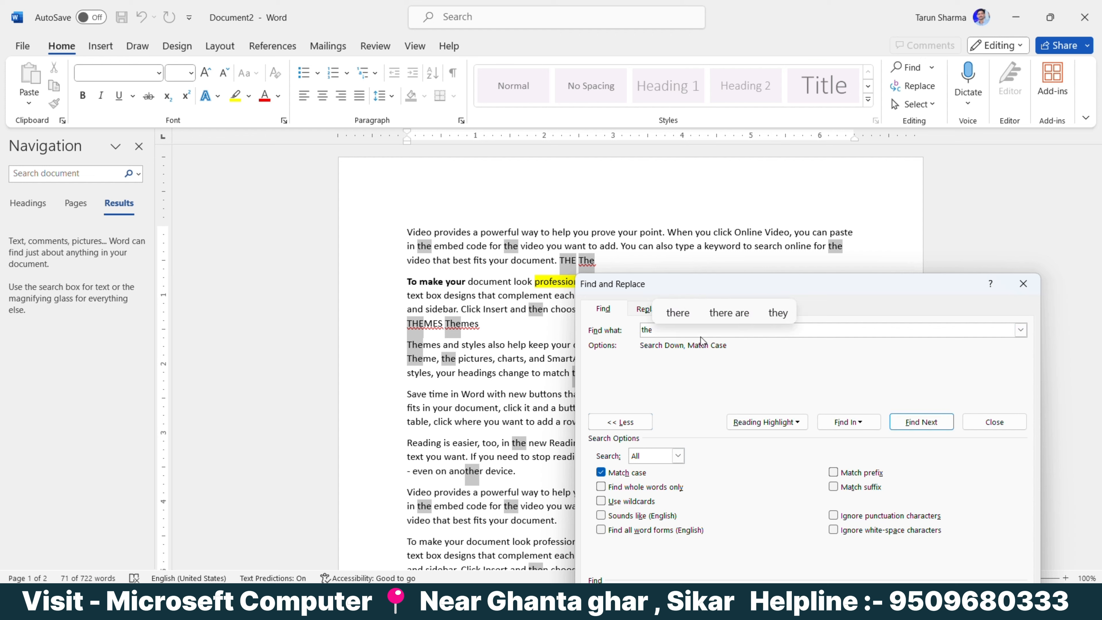
left_click(853, 423)
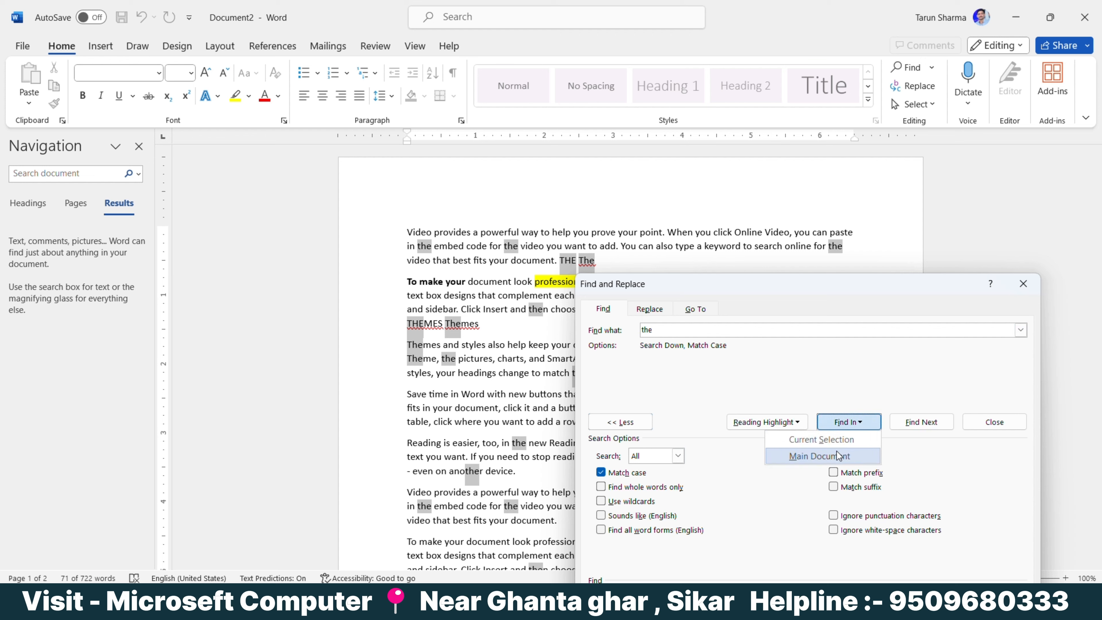
left_click(833, 450)
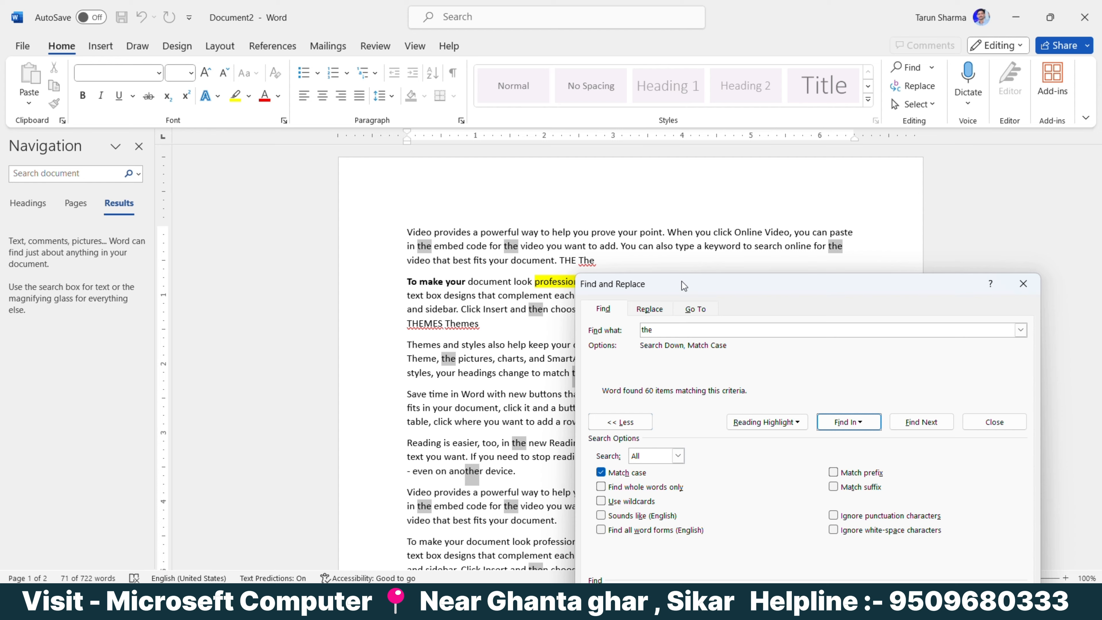
left_click_drag(674, 284, 695, 358)
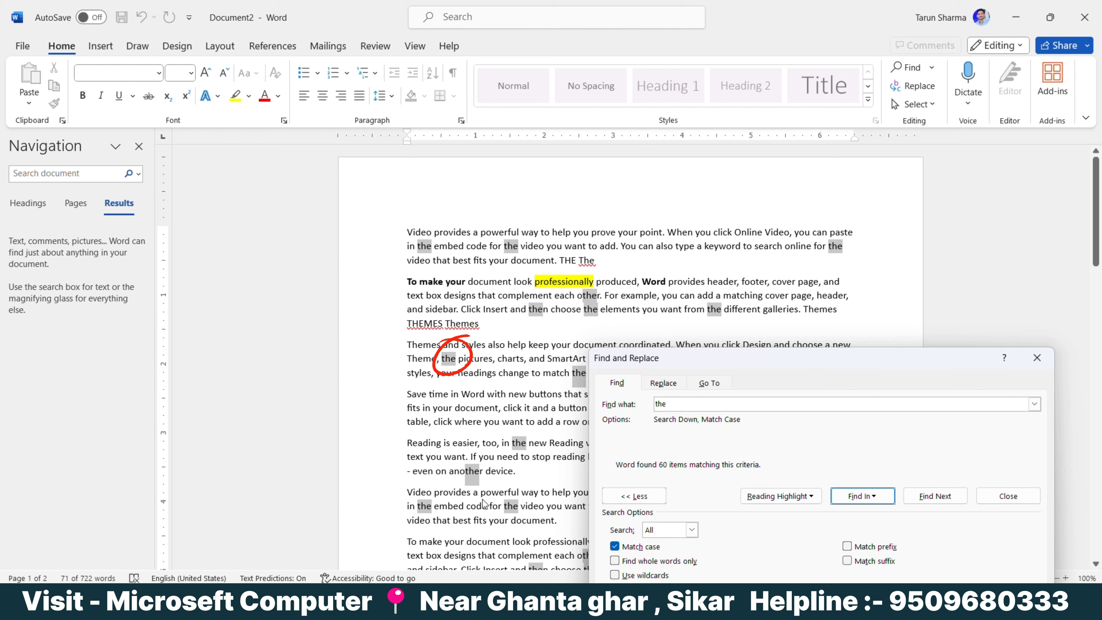
left_click_drag(680, 362, 830, 334)
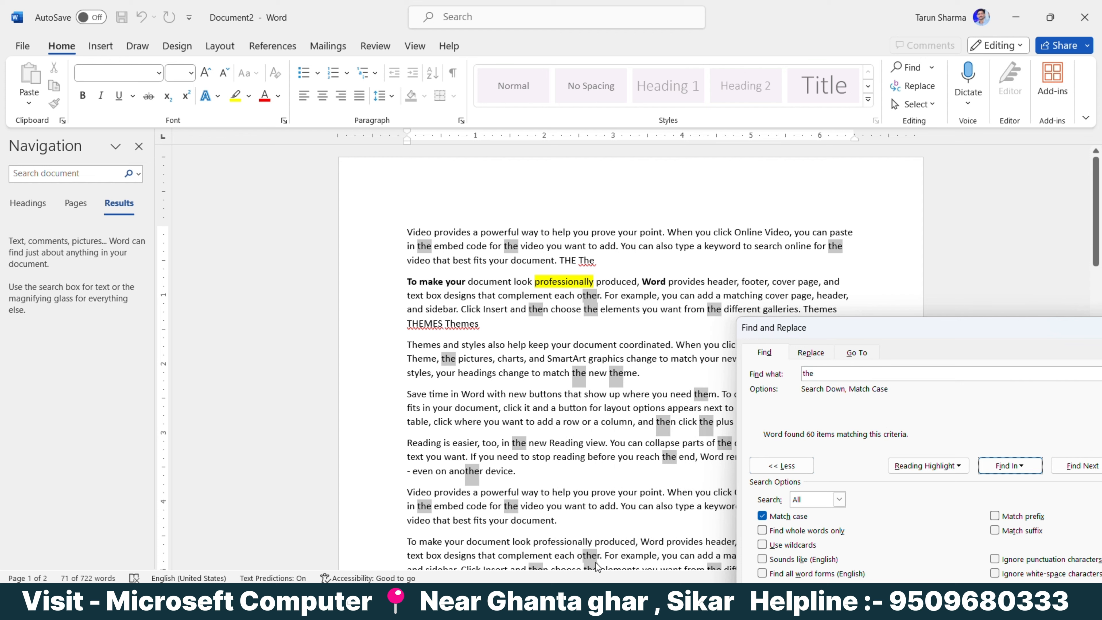
- Restrict the case-matched search for "the" to whole words only and run it on the main document
left_click(791, 535)
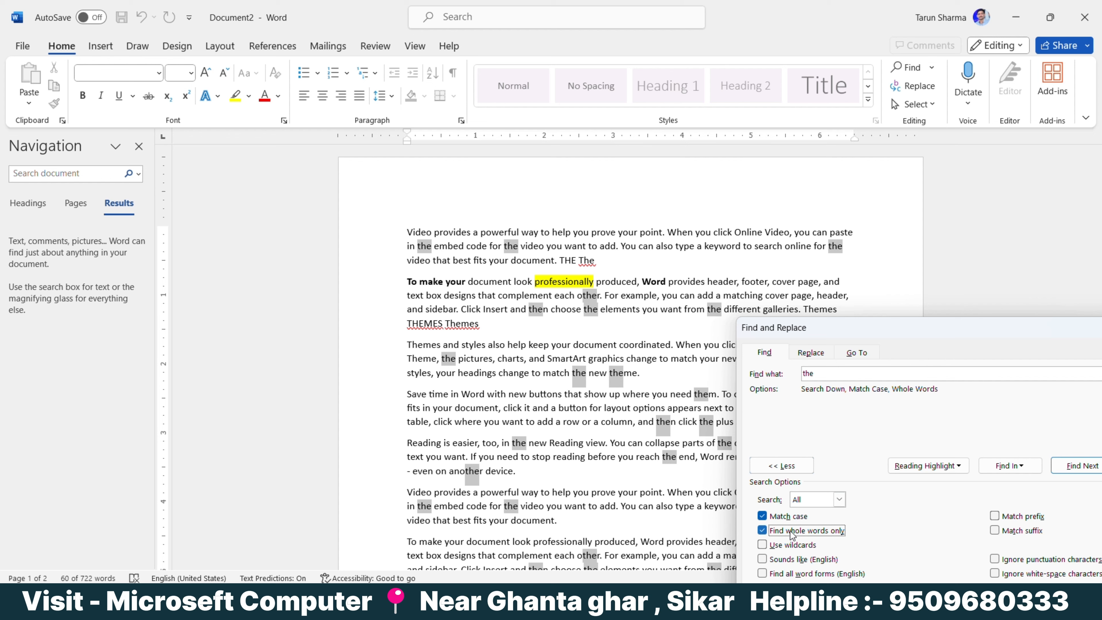
left_click(1006, 466)
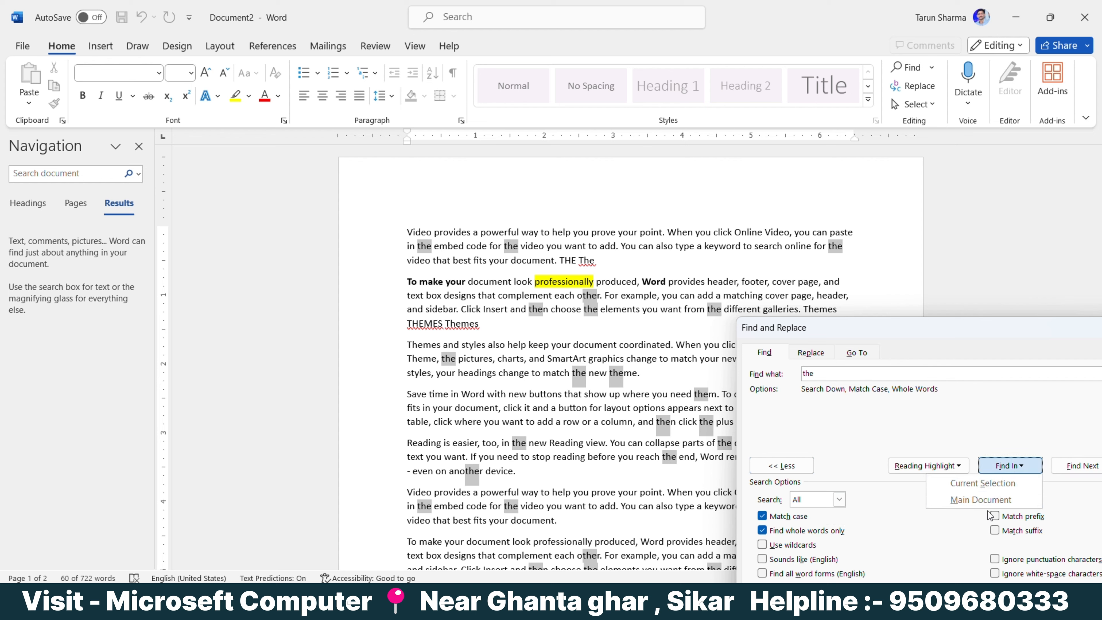
left_click(980, 499)
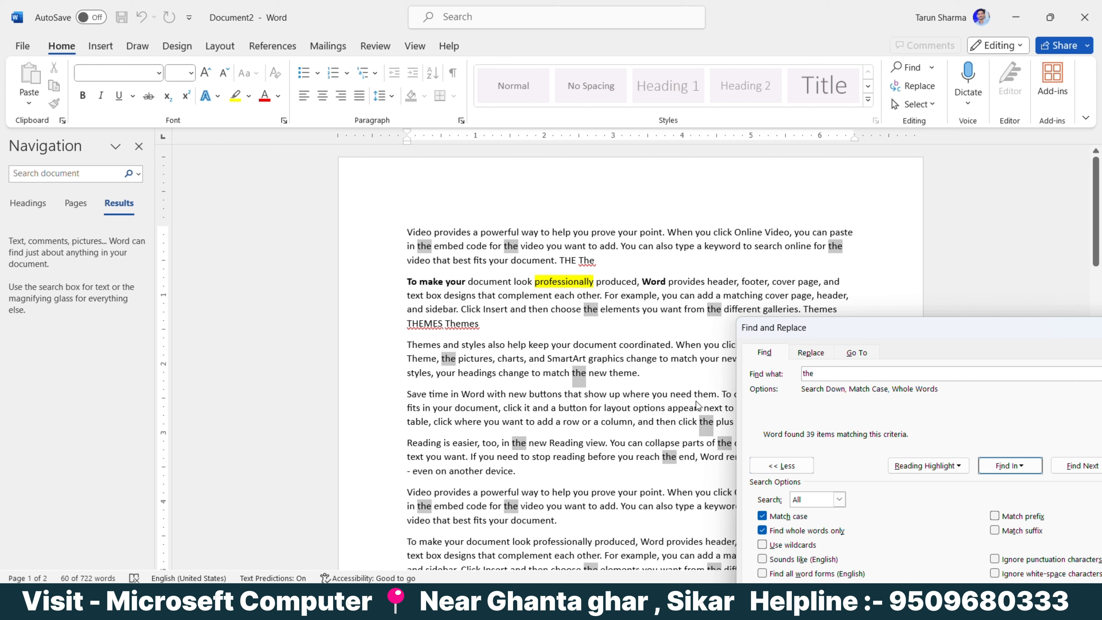
- Turn off whole-word matching and find "the" in the main document again with case matching
left_click(807, 531)
left_click(993, 467)
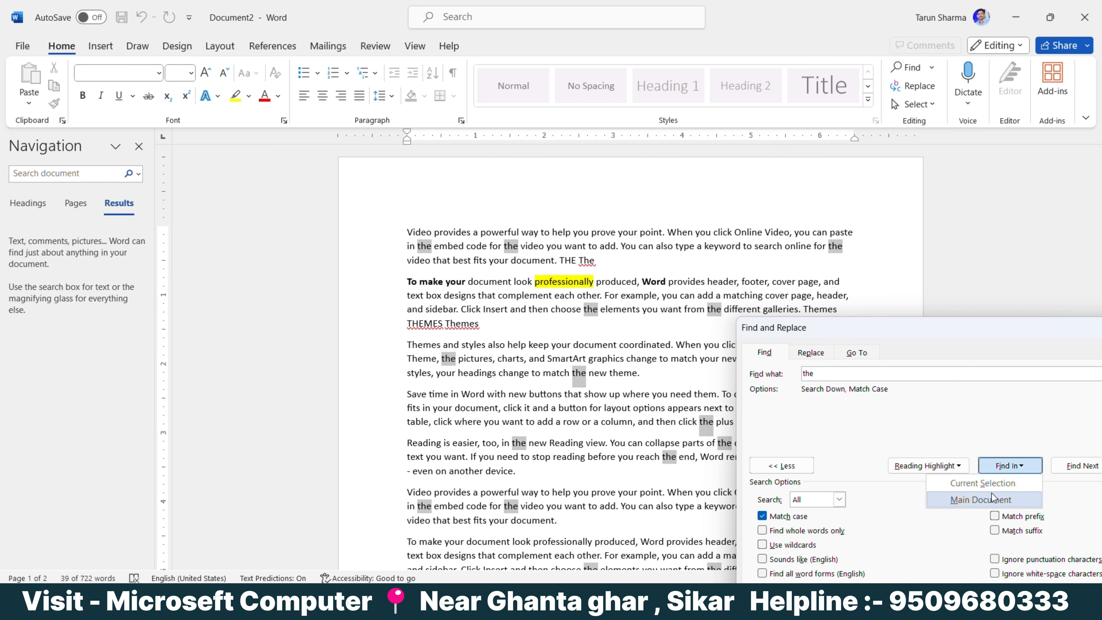
left_click(976, 501)
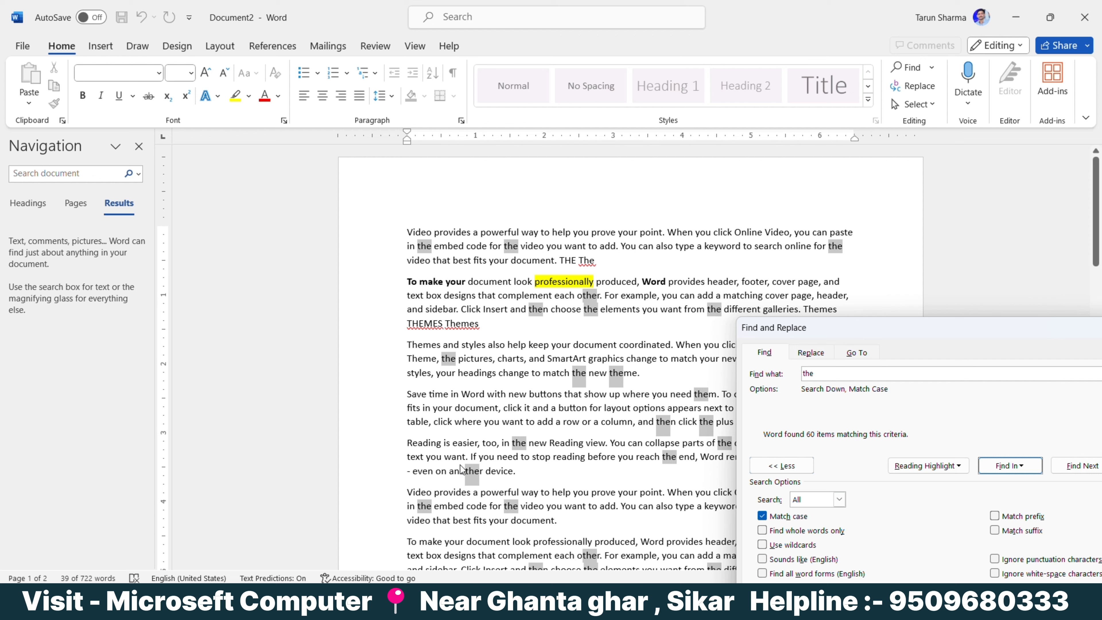
- Turn whole-word matching back on and find "the" within the current selection, keeping case matching
left_click(762, 529)
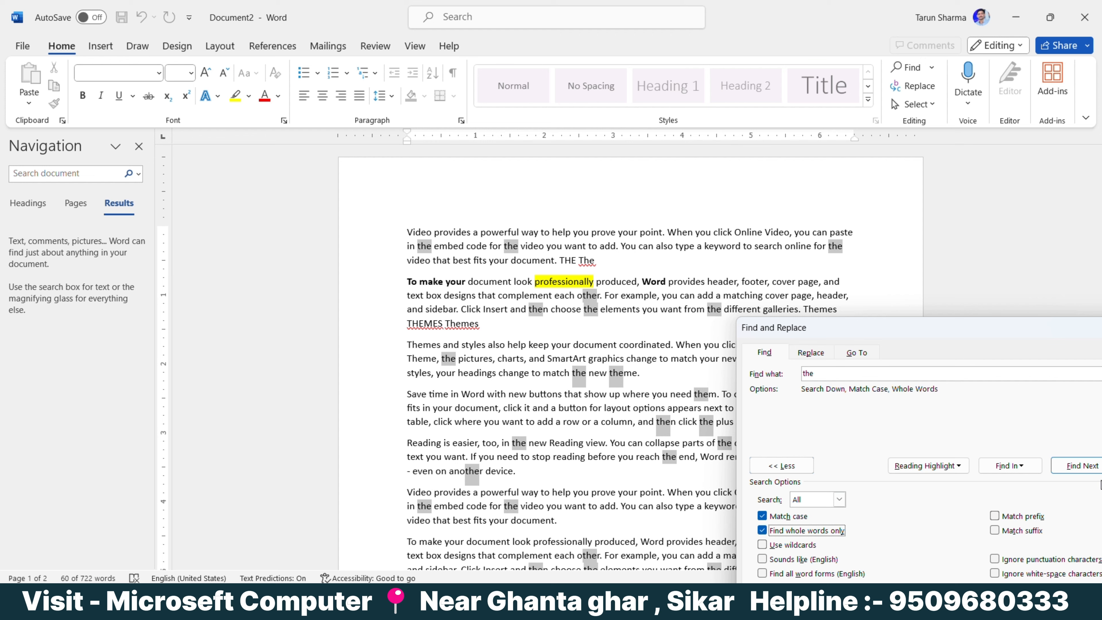
left_click(1009, 465)
left_click(995, 483)
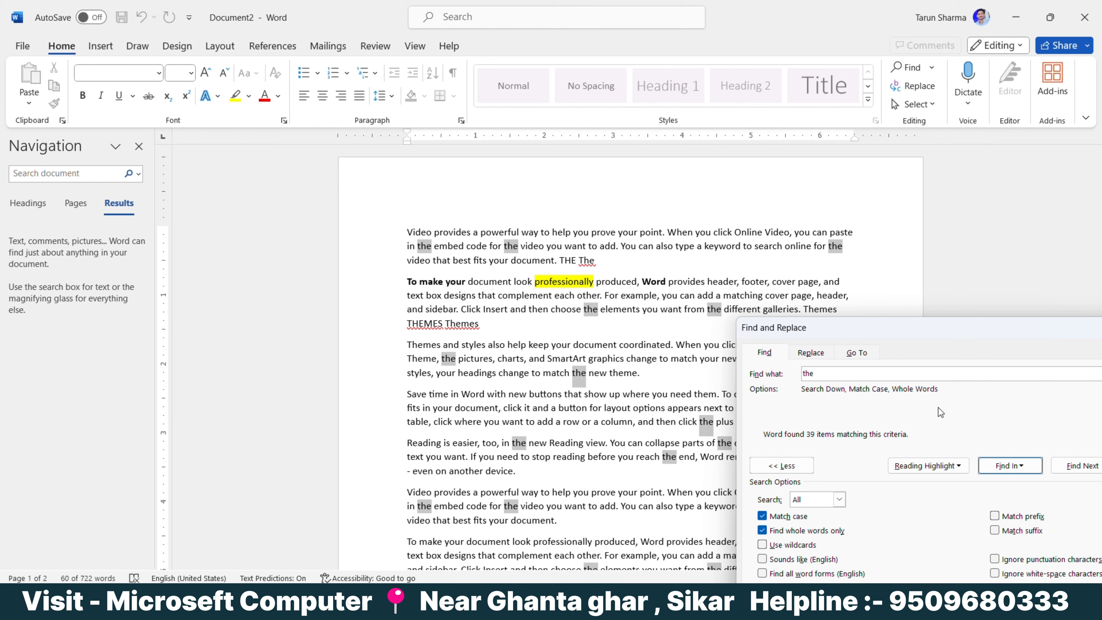
left_click_drag(932, 331, 675, 273)
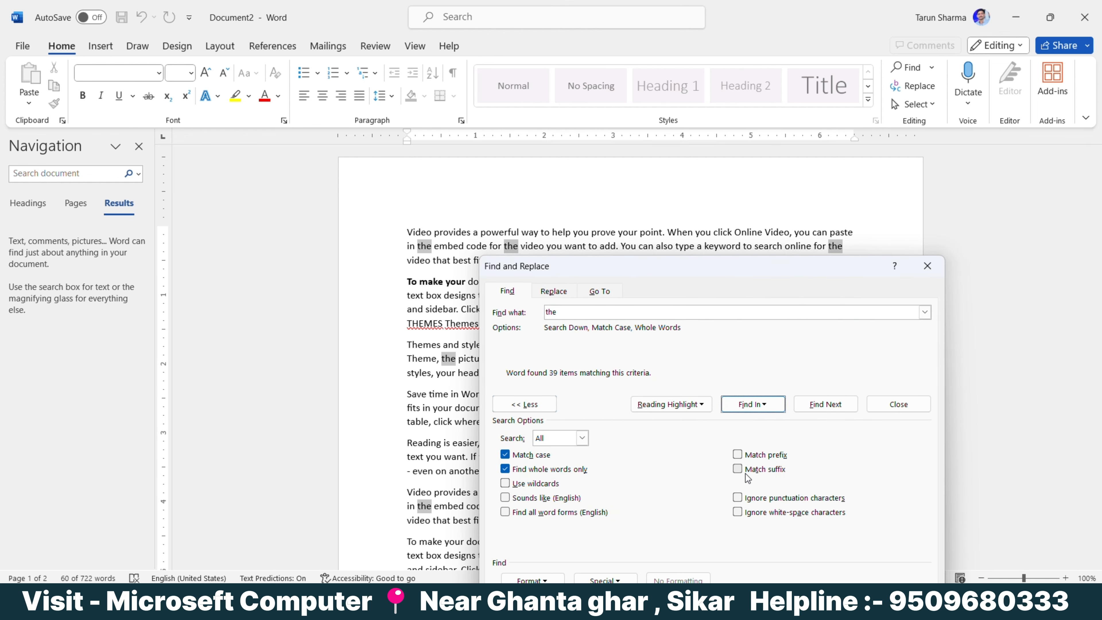
scroll(447, 332, "up", 1)
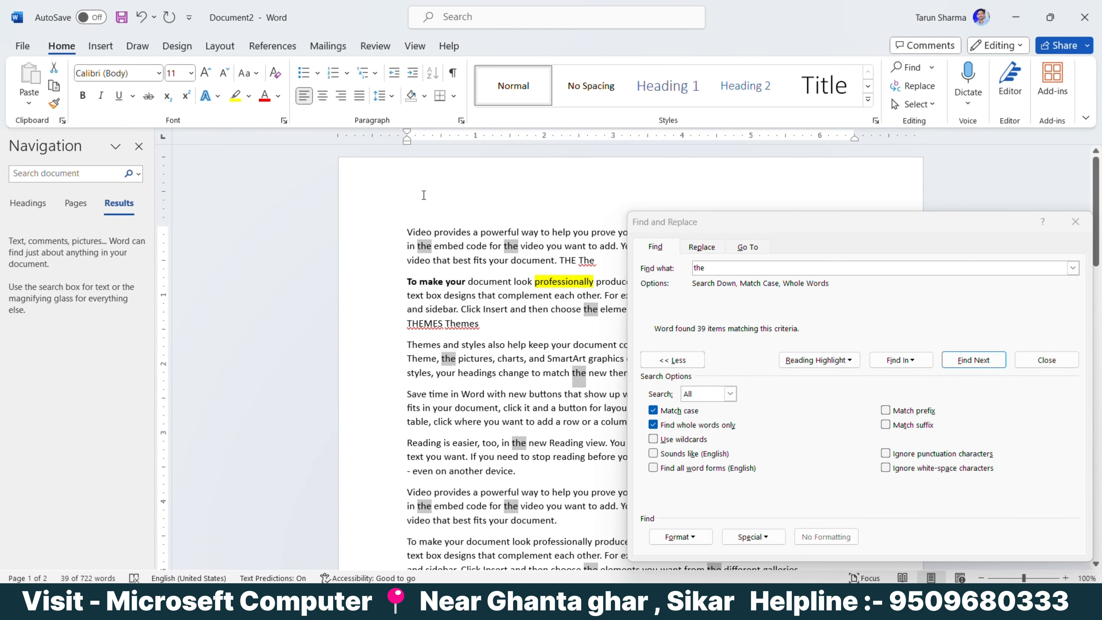
- Insert three empty lines above the first paragraph of the document
left_click(427, 206)
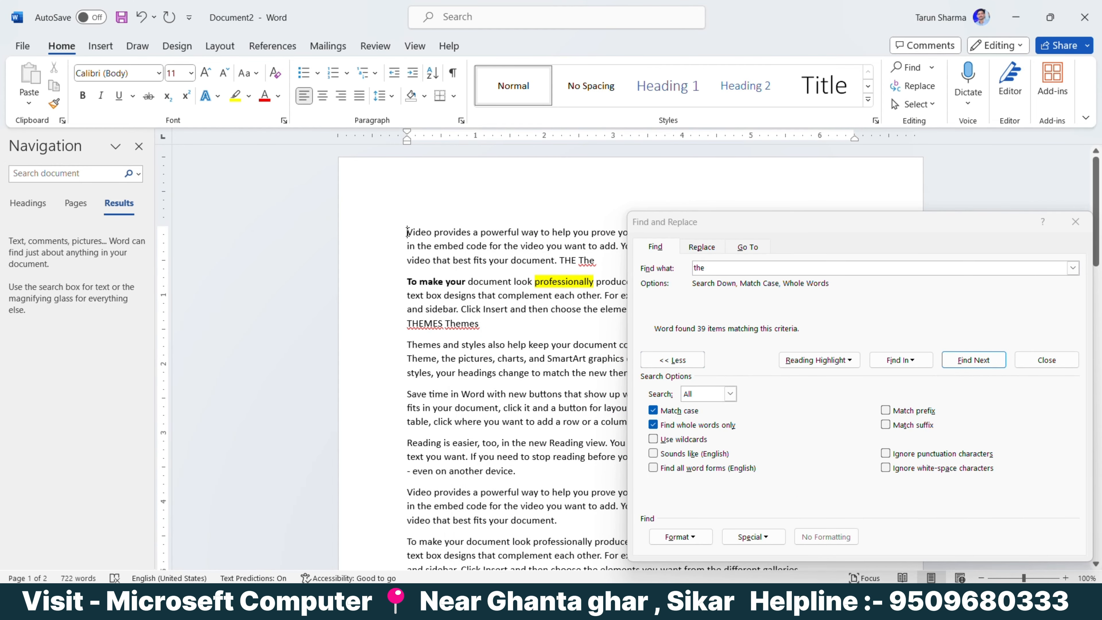
key("Return")
key("Return")
key("Return")
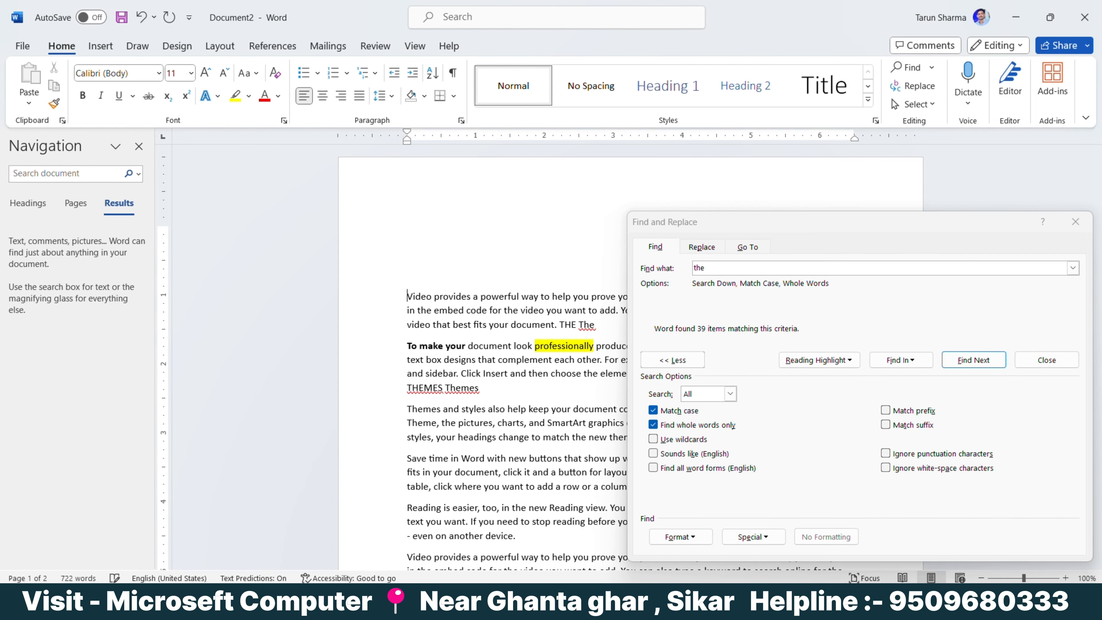
- Enter five sample first names ending in "esh" above the first paragraph, each on its own line
left_click(408, 225)
type("Mukesh")
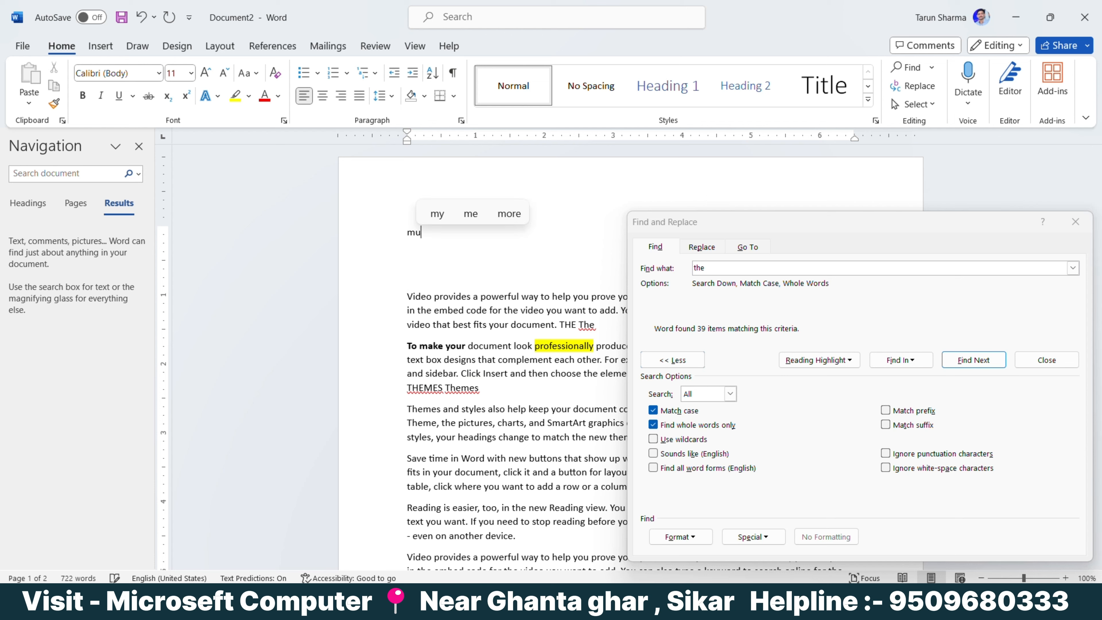
key("Return")
type("rakesh")
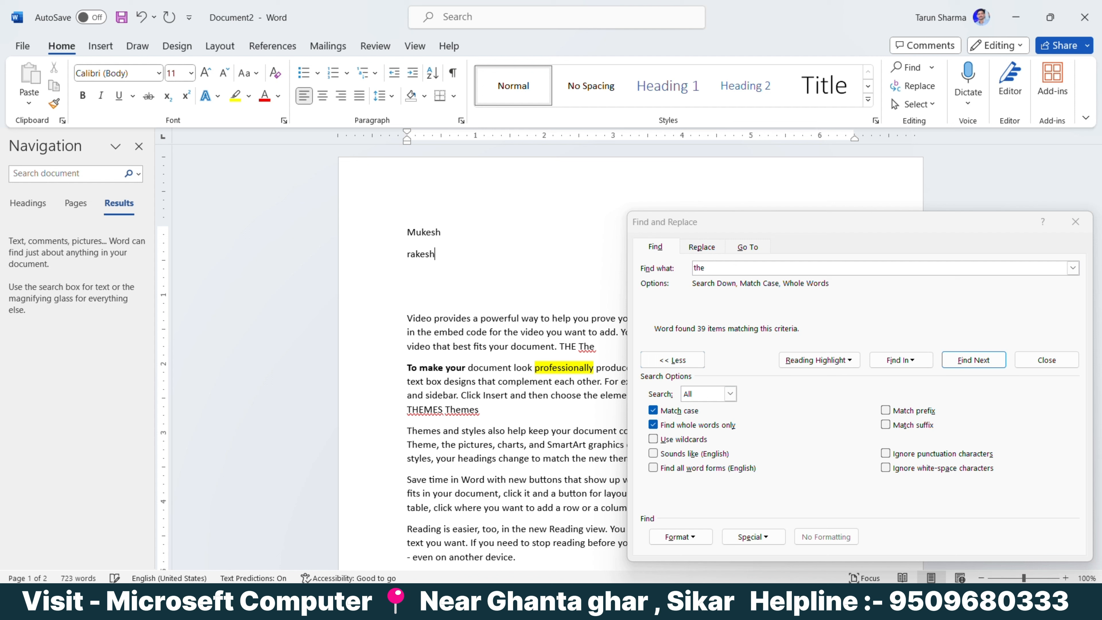
key("Return")
type("rajesh")
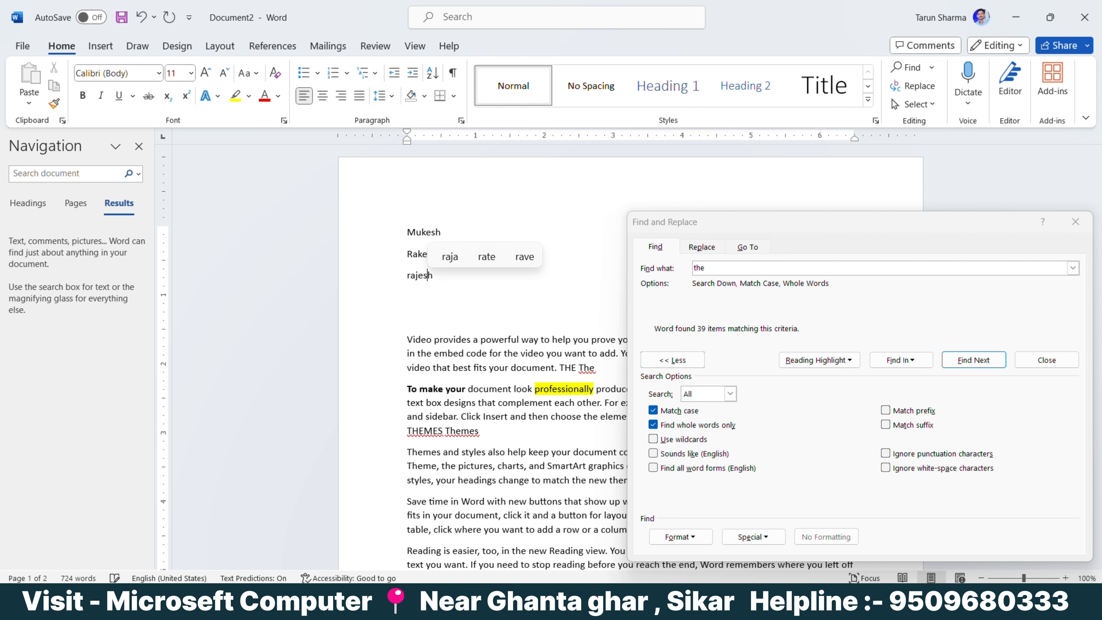
key("Return")
type("suresh")
key("Return")
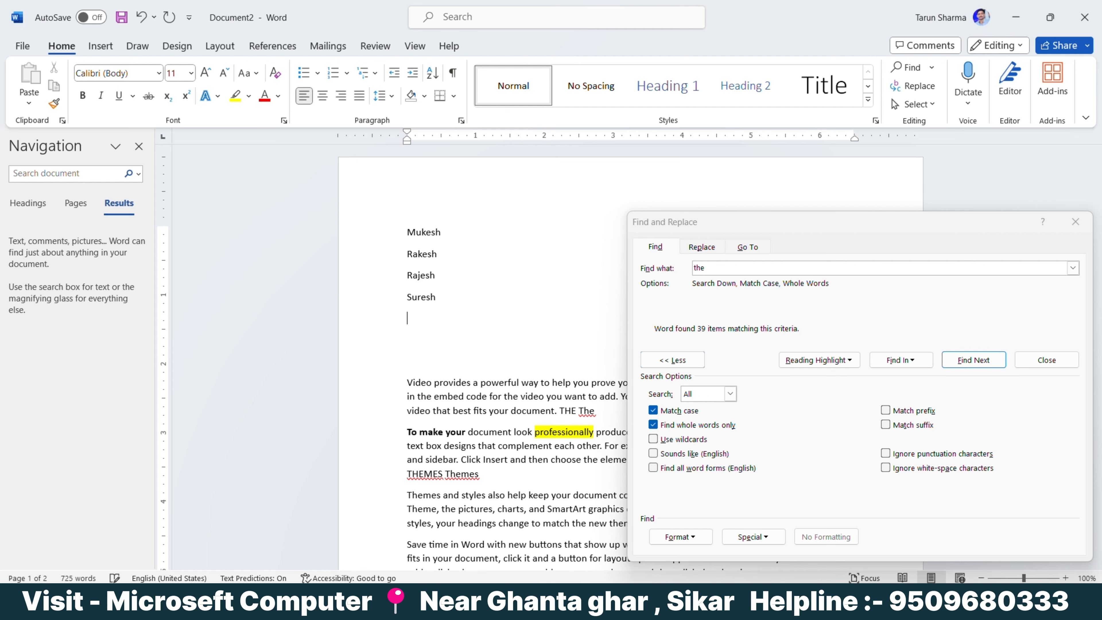
type("ramesh")
key("Return")
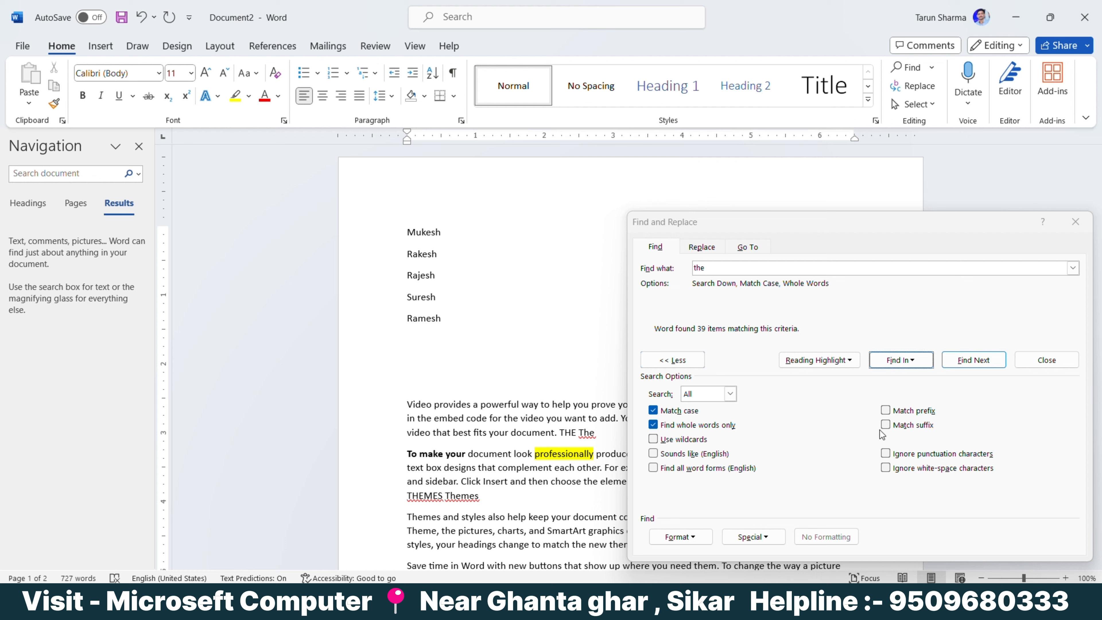
- Find "esh" in the main document with prefix matching on, keeping case and whole-word matching
left_click(886, 412)
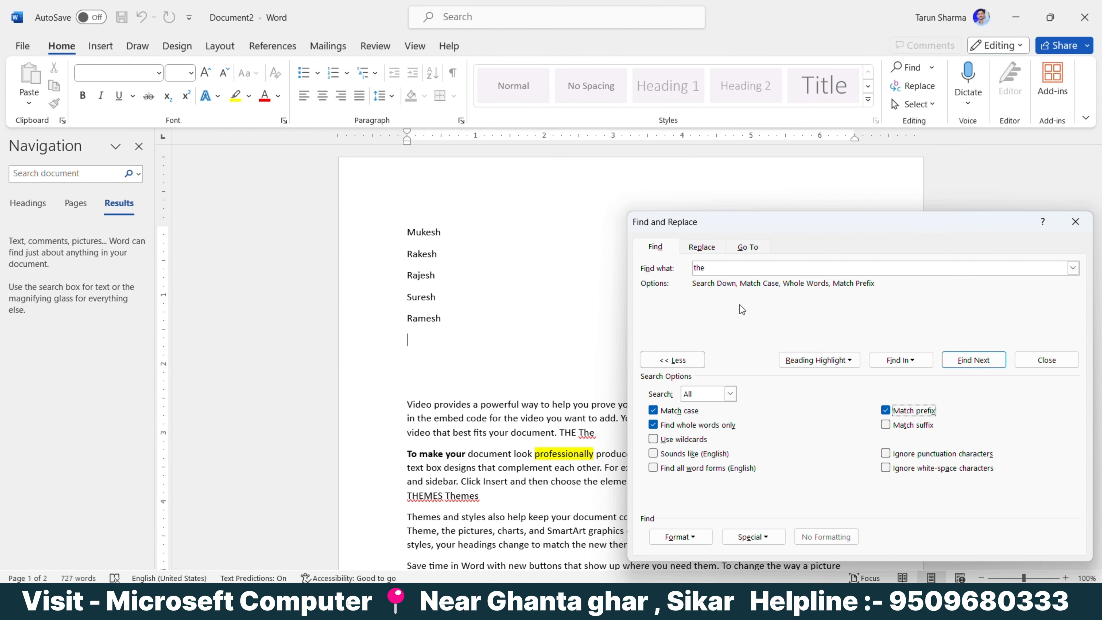
left_click(712, 266)
key("BackSpace")
key("BackSpace")
key("BackSpace")
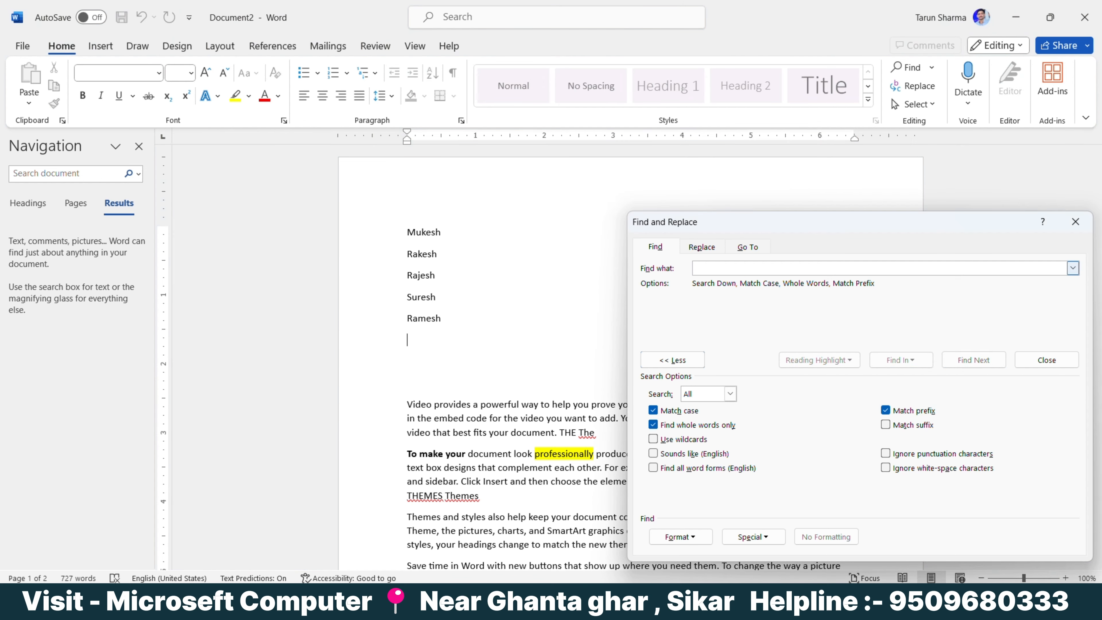
type("esh")
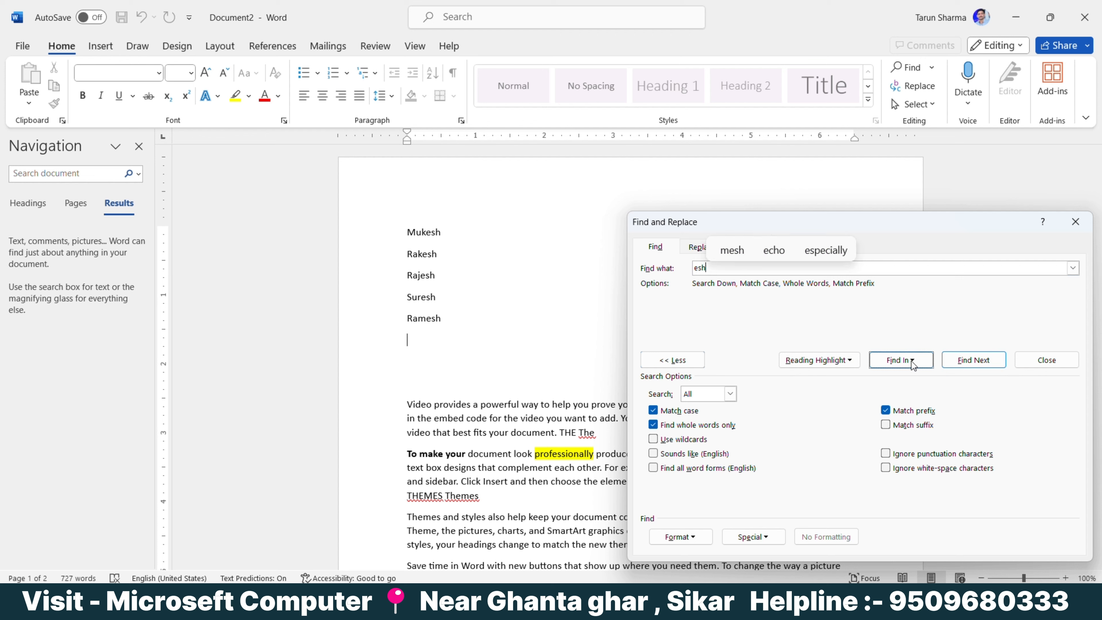
left_click(911, 361)
left_click(885, 380)
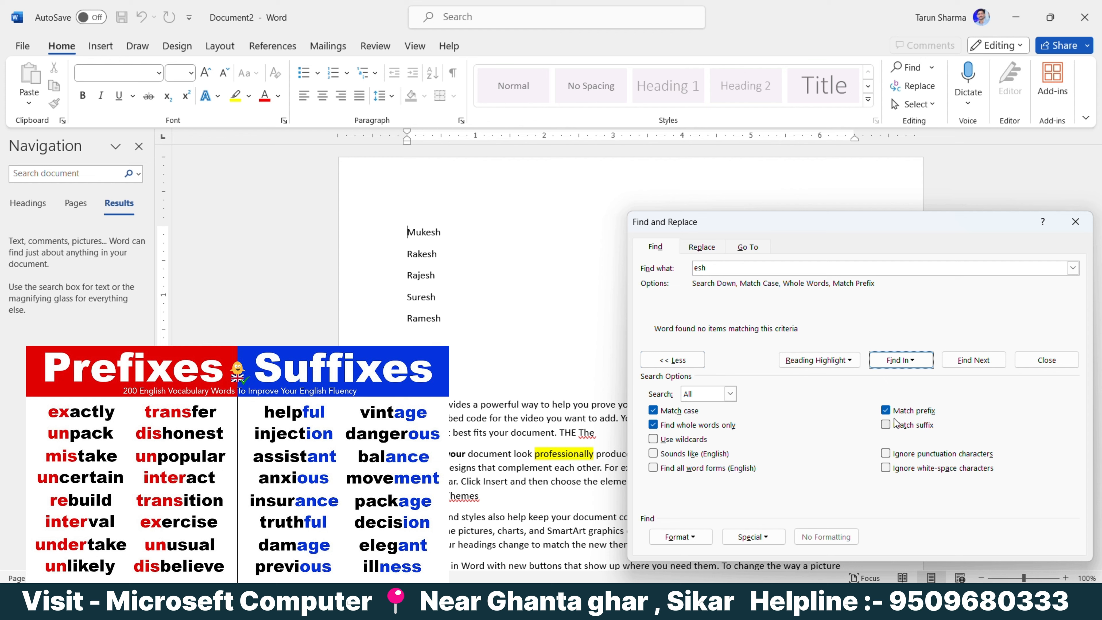
- Switch from prefix to suffix matching and find "esh" in the main document, keeping whole-word matching on
left_click(886, 411)
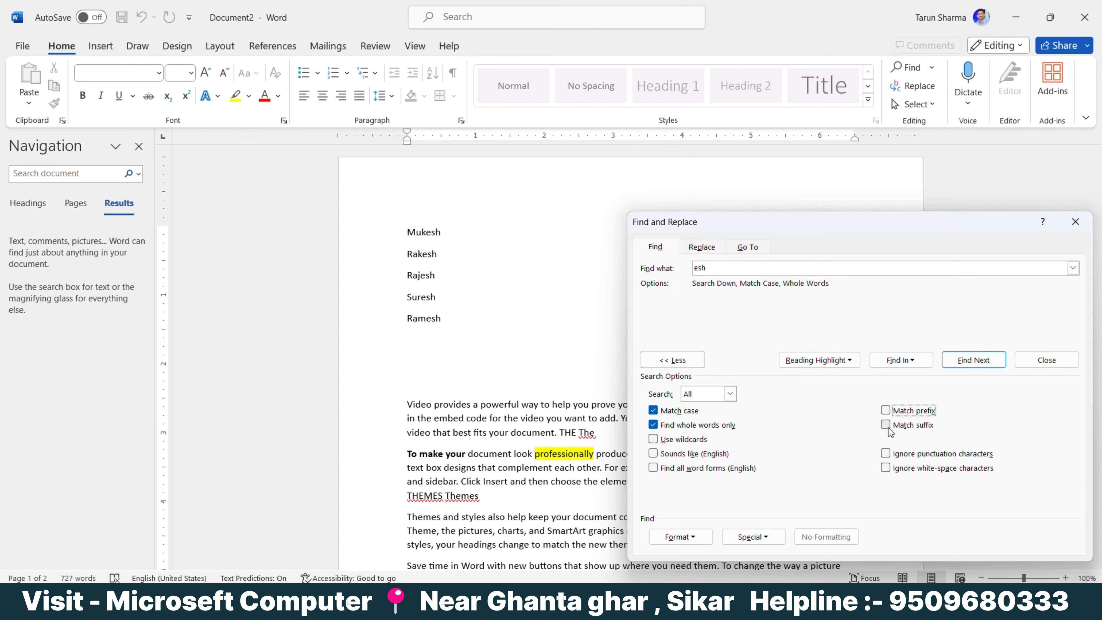
left_click(887, 426)
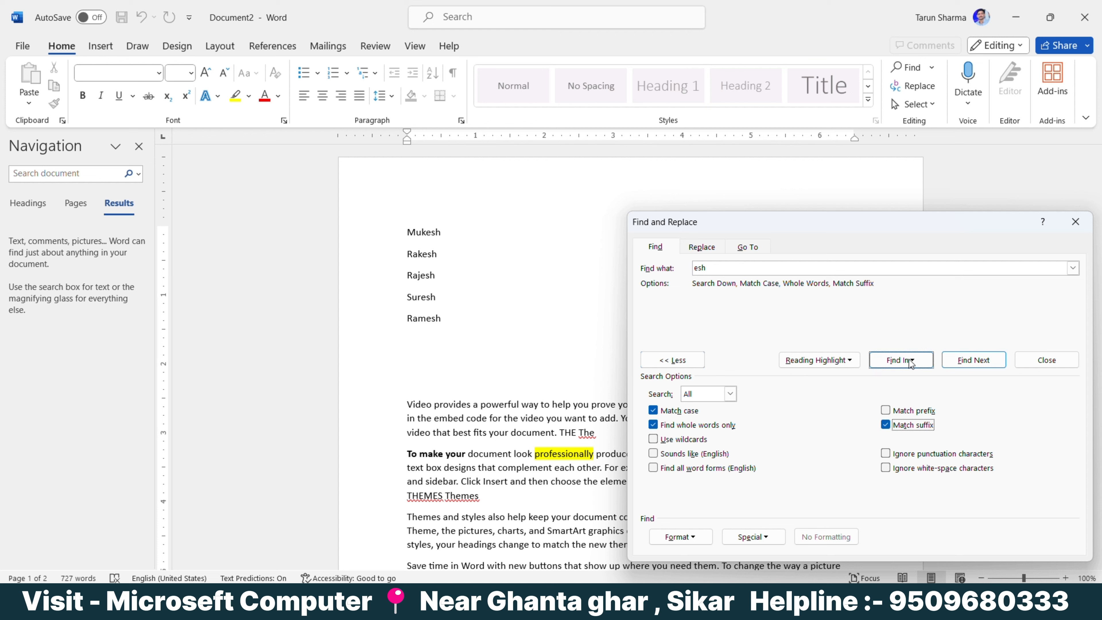
left_click(894, 360)
left_click(888, 376)
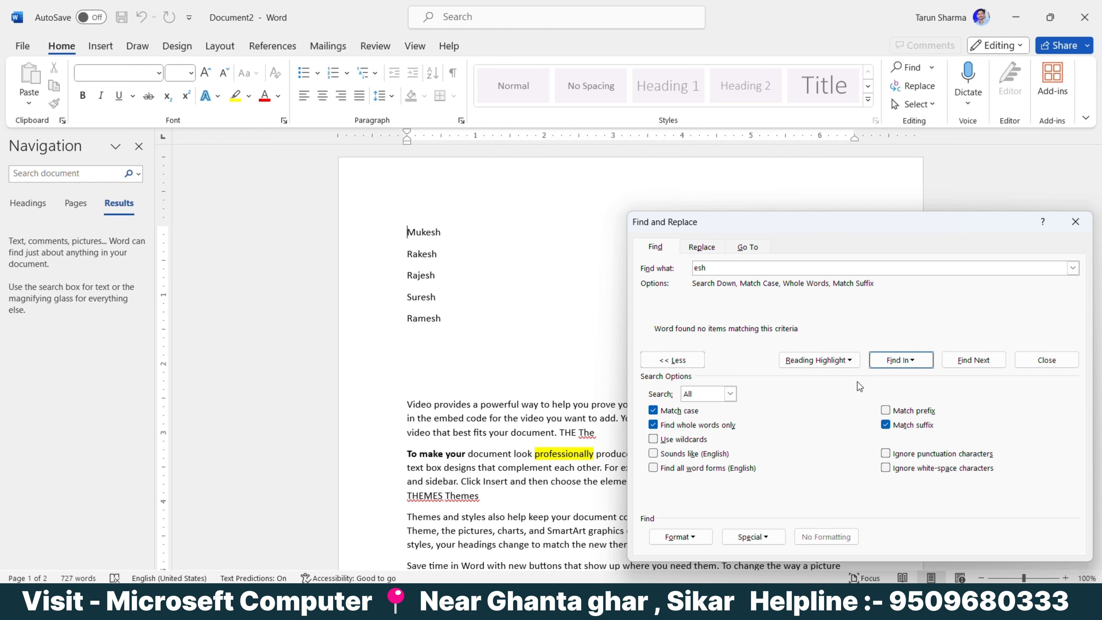
left_click(720, 268)
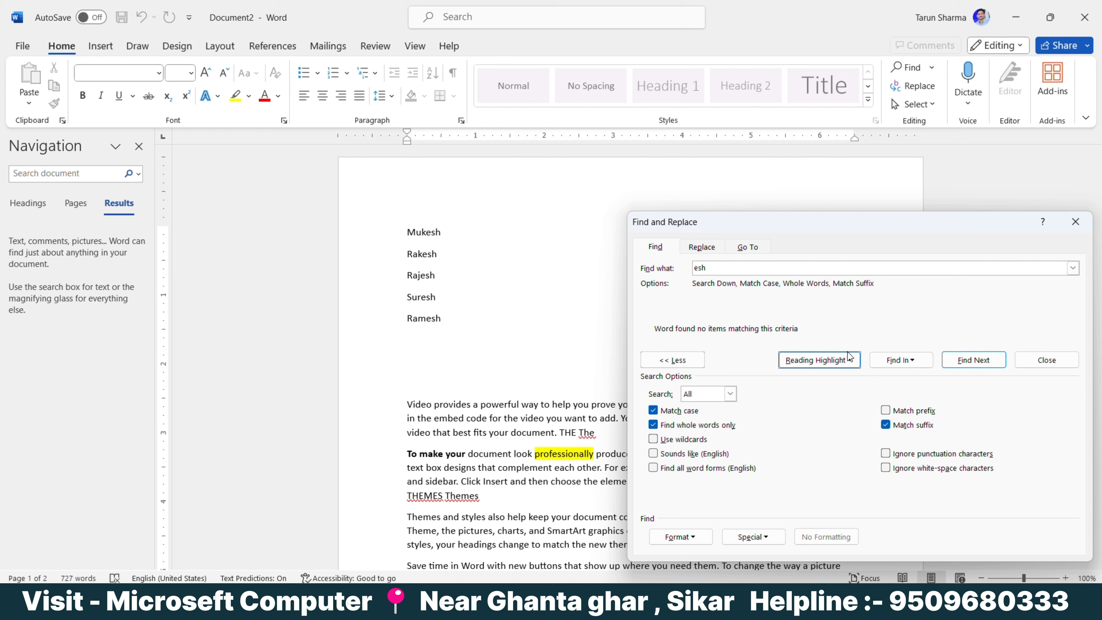
left_click(895, 360)
left_click(887, 376)
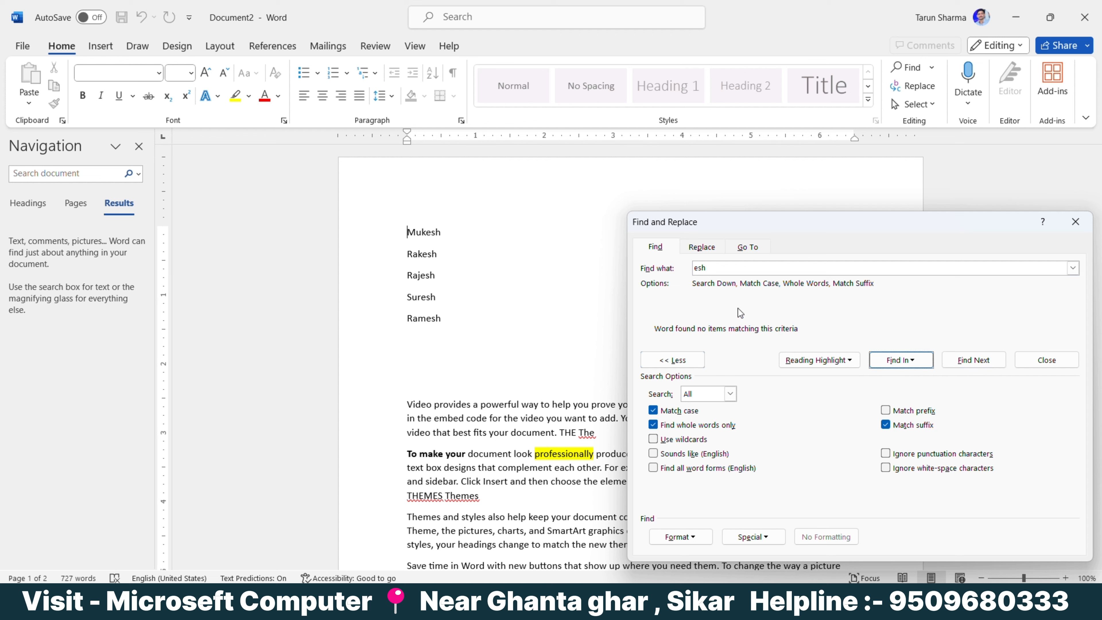
- Turn off whole-word matching and find "esh" as a suffix in the main document
left_click(673, 426)
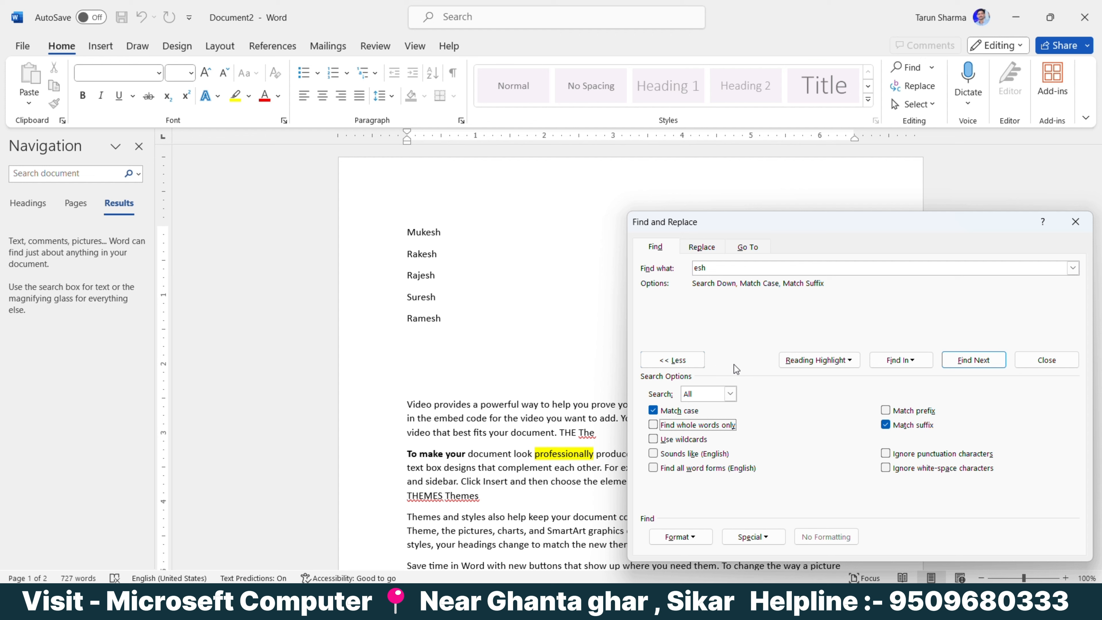
left_click(926, 362)
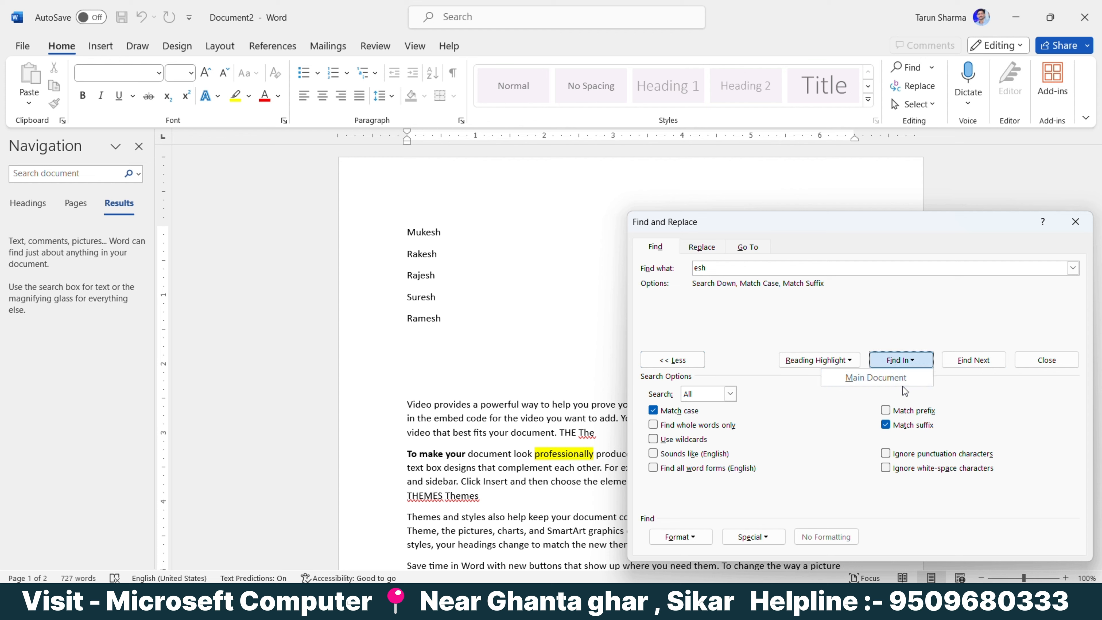
left_click(893, 377)
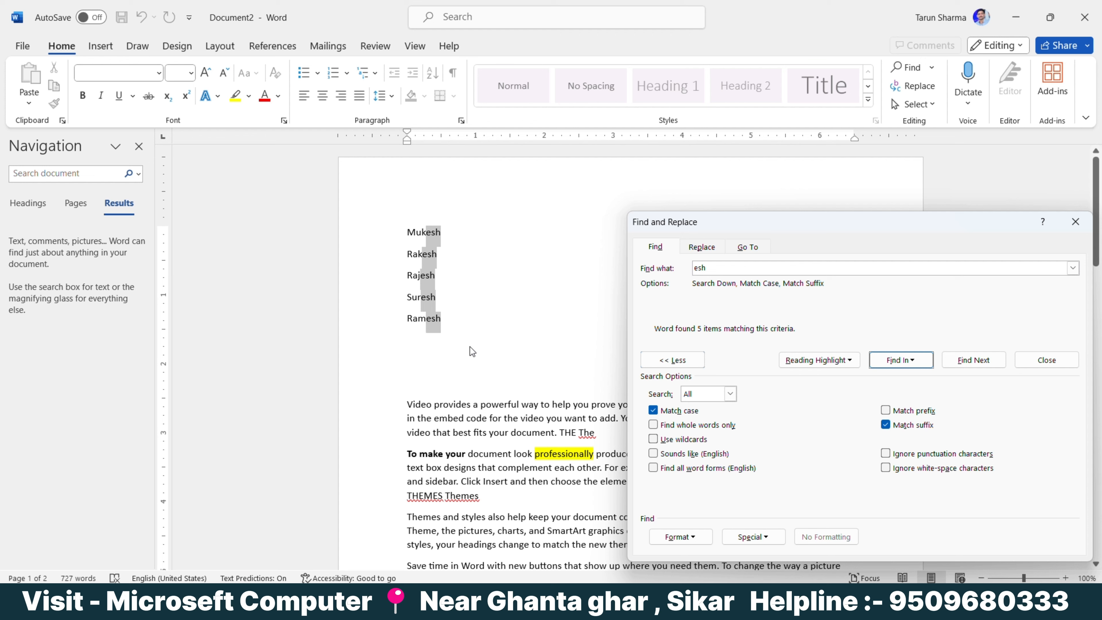
- Switch from suffix back to prefix matching and find "esh" in the document without whole-word matching
left_click(885, 410)
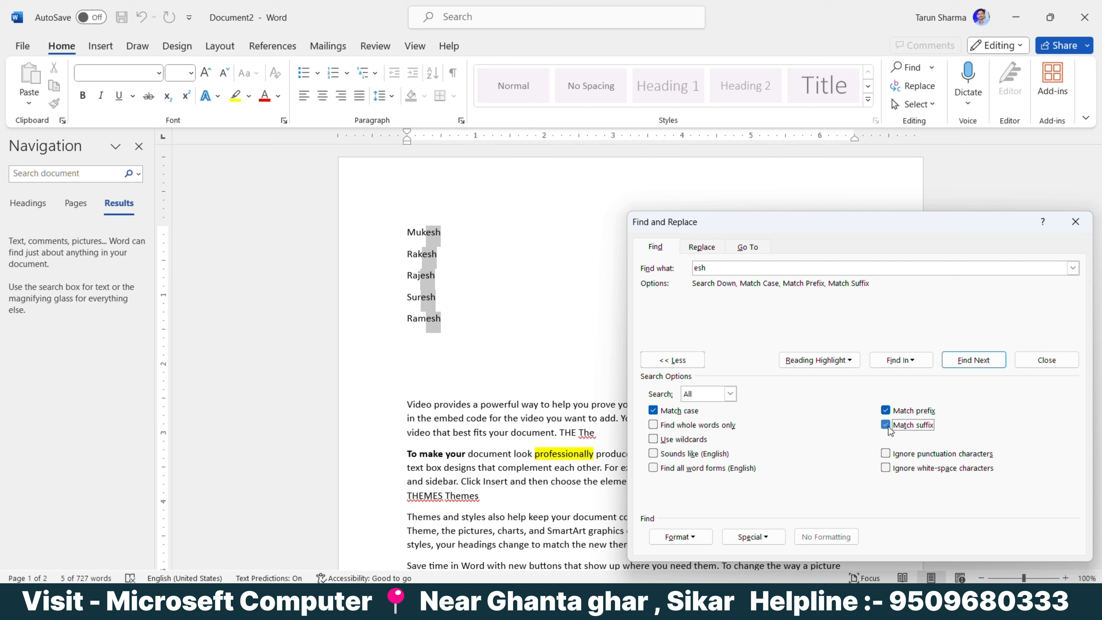
left_click(886, 425)
left_click(893, 361)
left_click(880, 395)
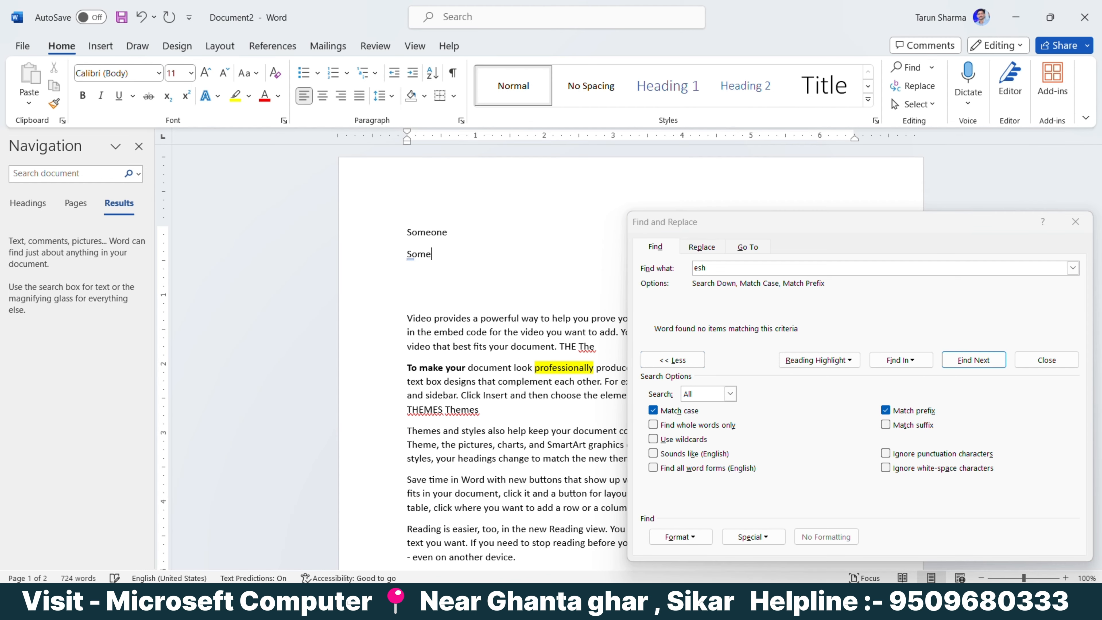
- Complete the second sample word as "Sometimes" and add "Something" on the line below it
type("ti")
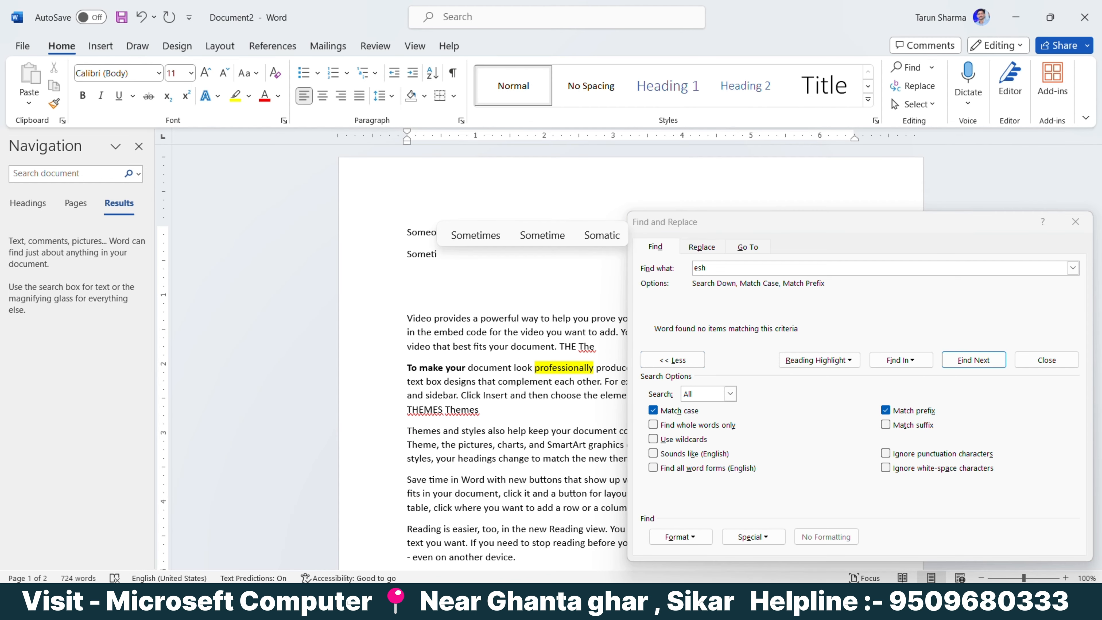
left_click(502, 241)
key("Return")
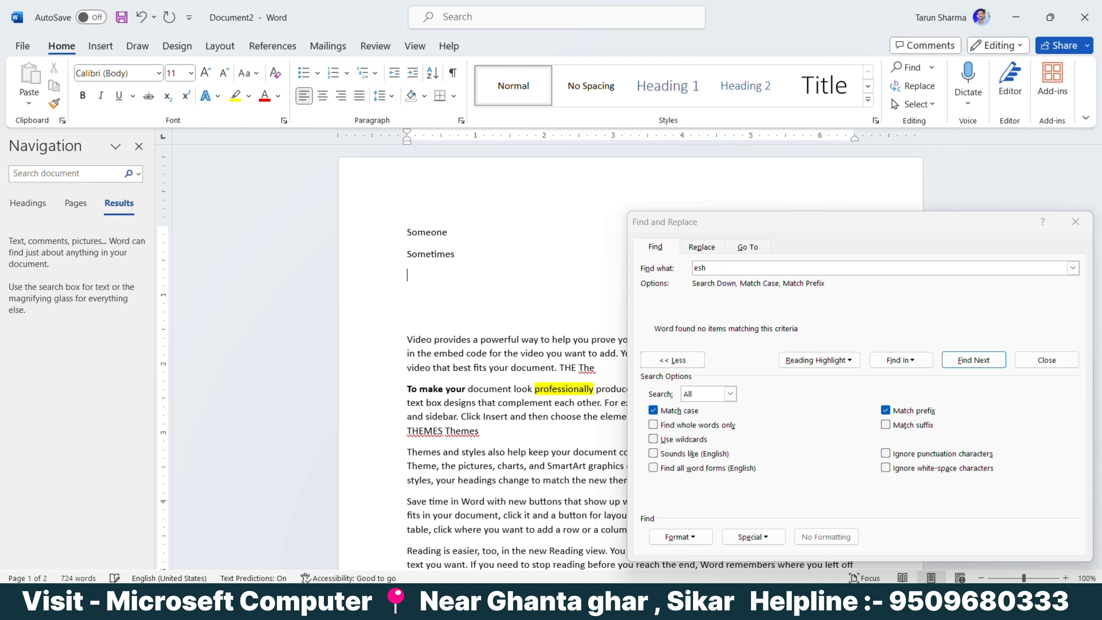
type("some")
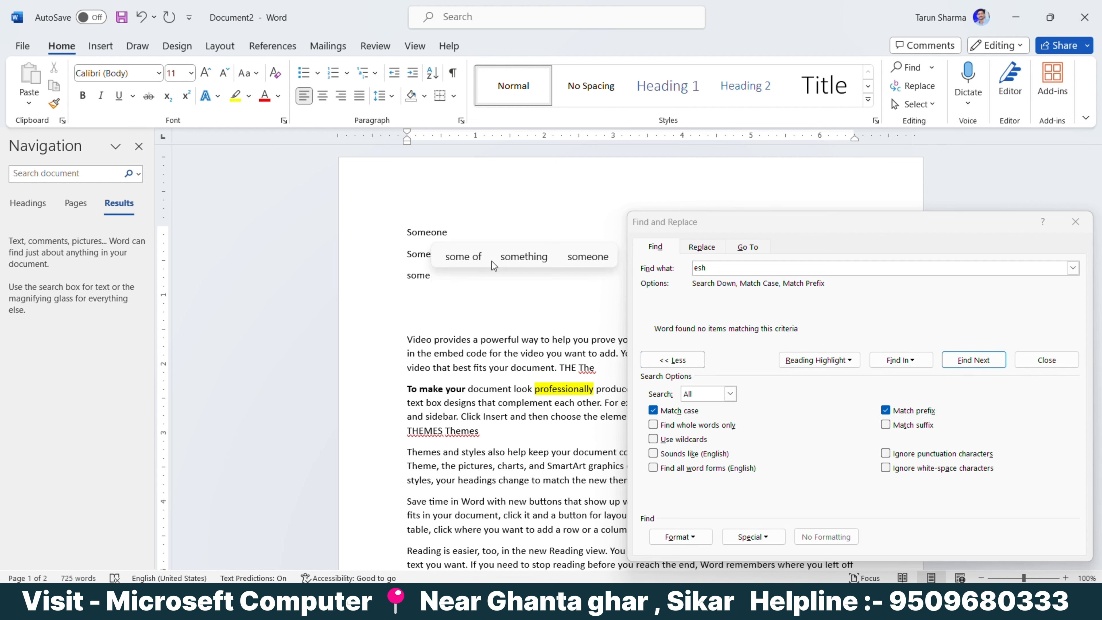
left_click(520, 265)
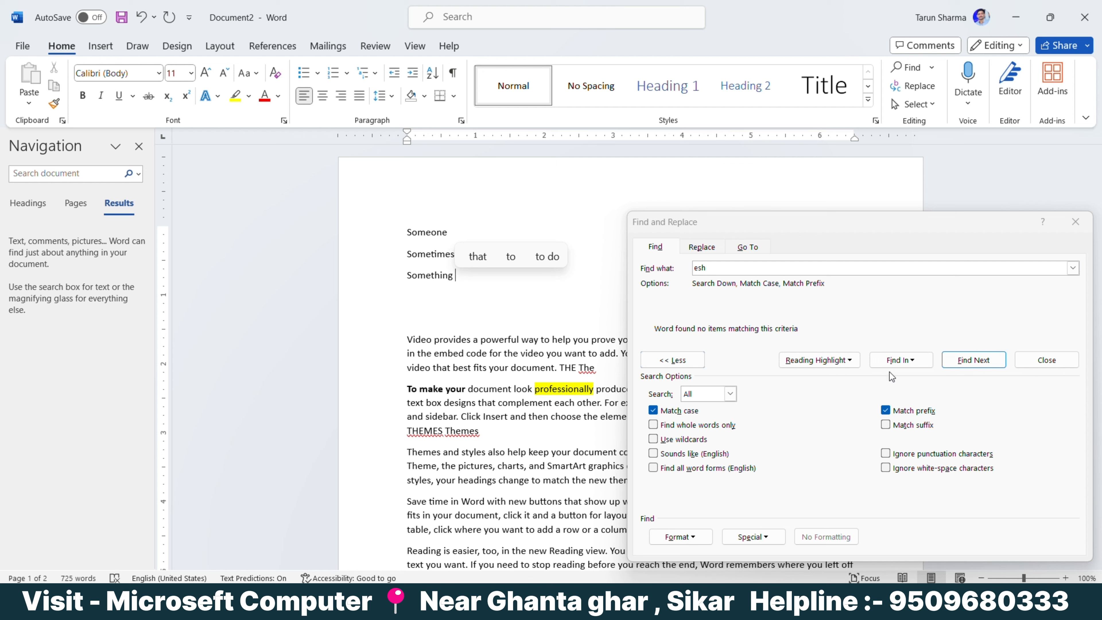
- Replace the search text with "some" and find it in the main document using suffix instead of prefix matching
left_click(1058, 268)
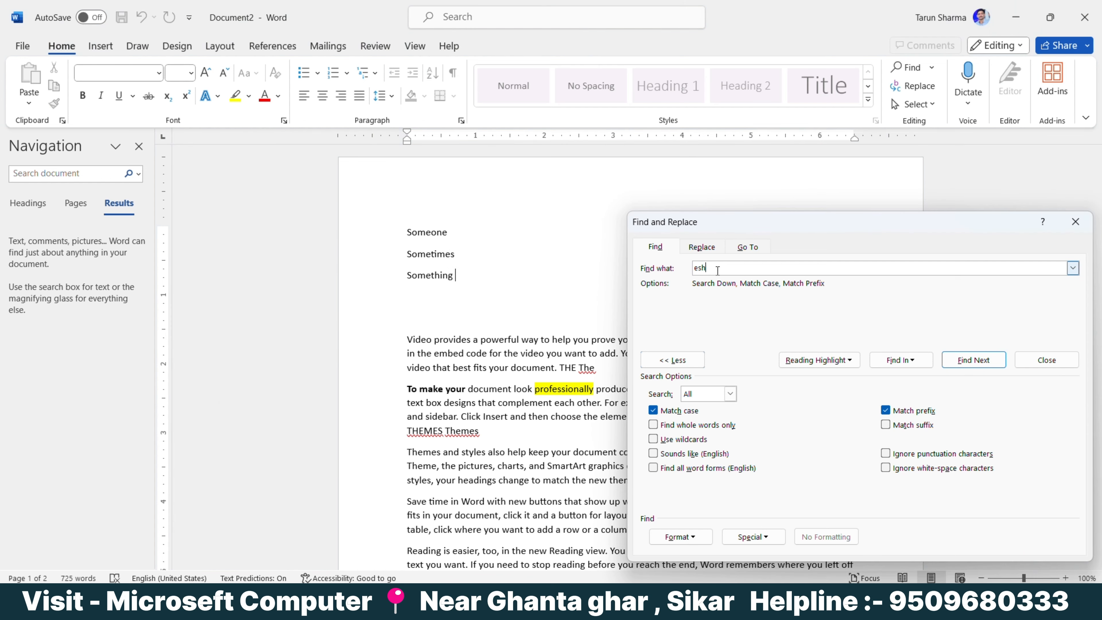
double_click(717, 270)
type("some")
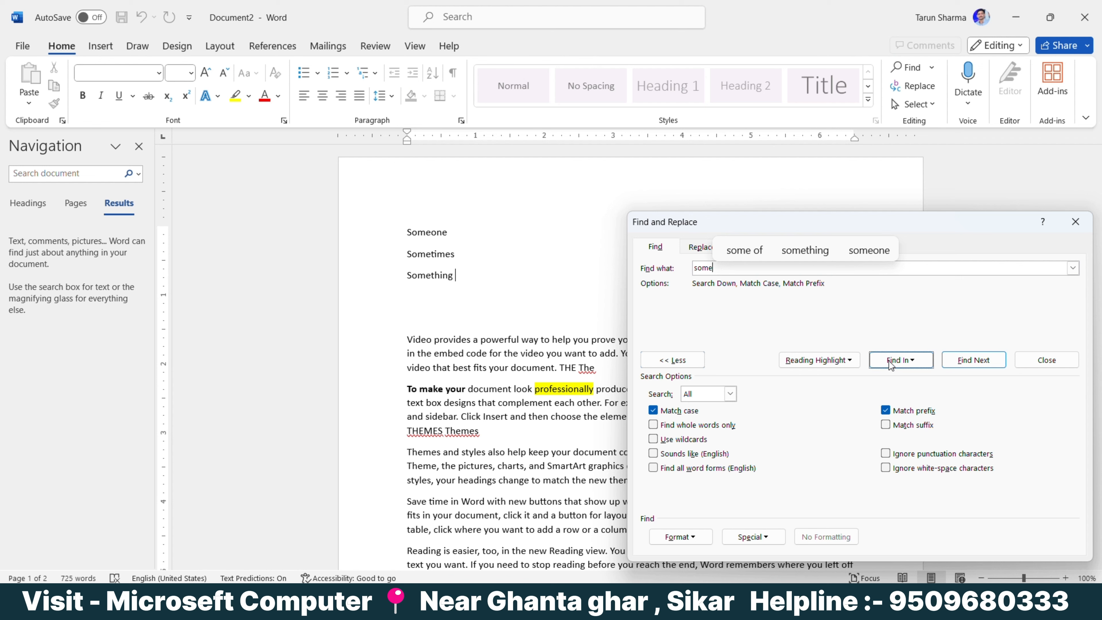
left_click(887, 425)
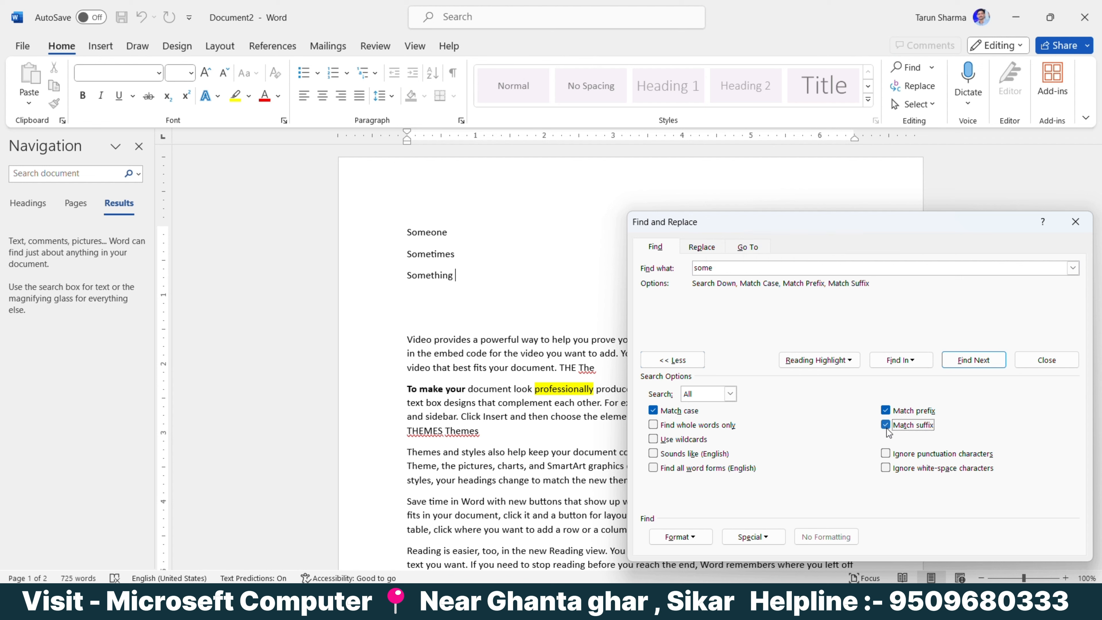
left_click(886, 410)
left_click(892, 360)
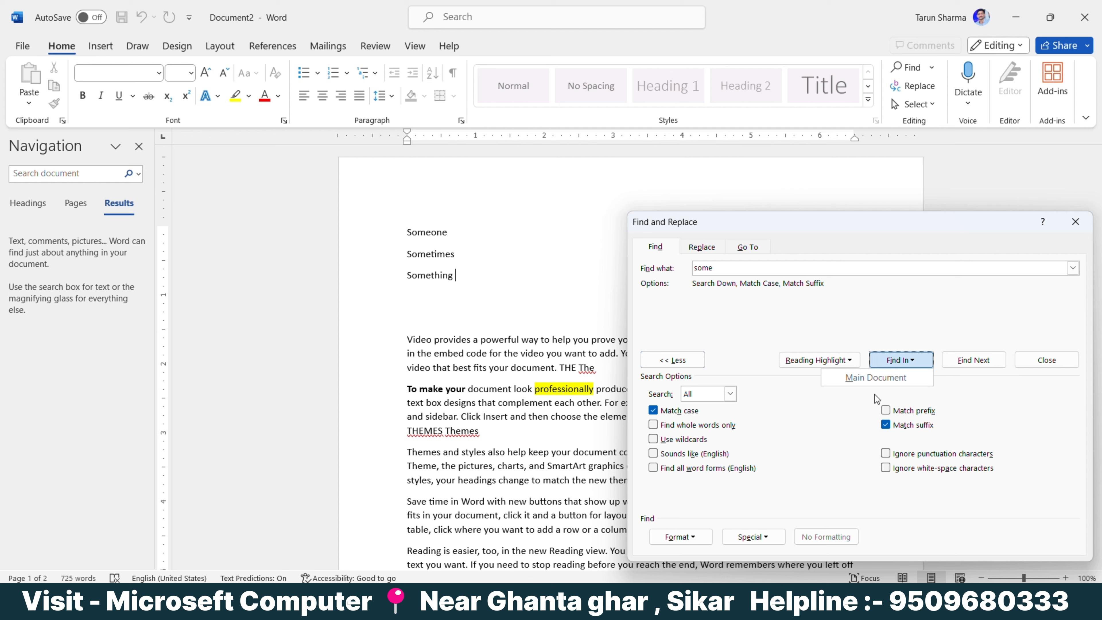
left_click(873, 384)
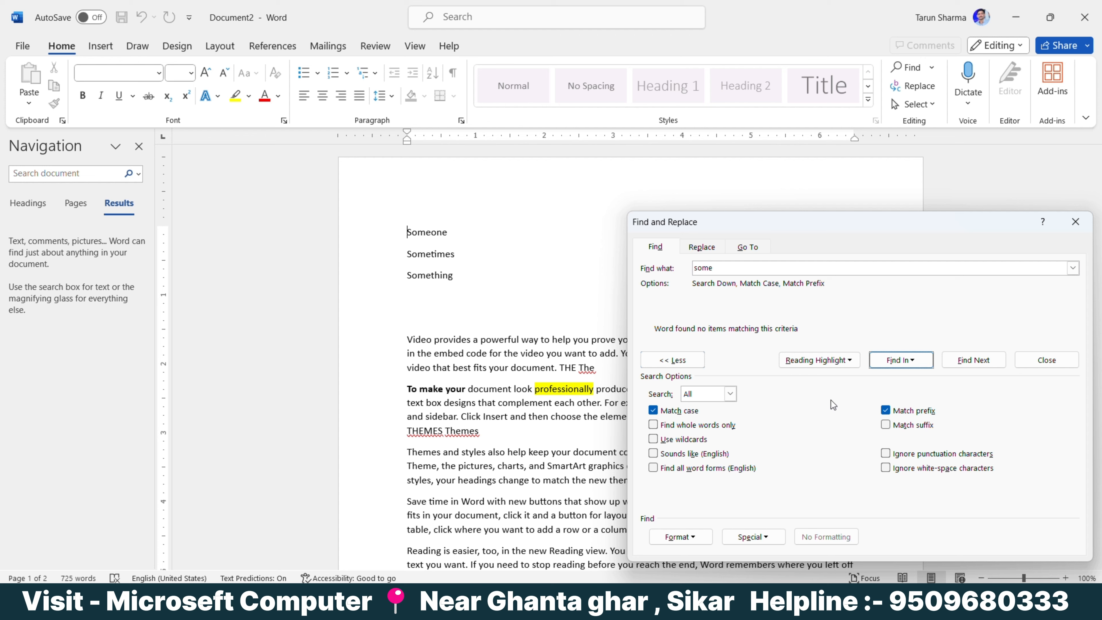
- Find "some" in the main document using prefix matching with case matching on
left_click(902, 355)
left_click(882, 377)
left_click(725, 267)
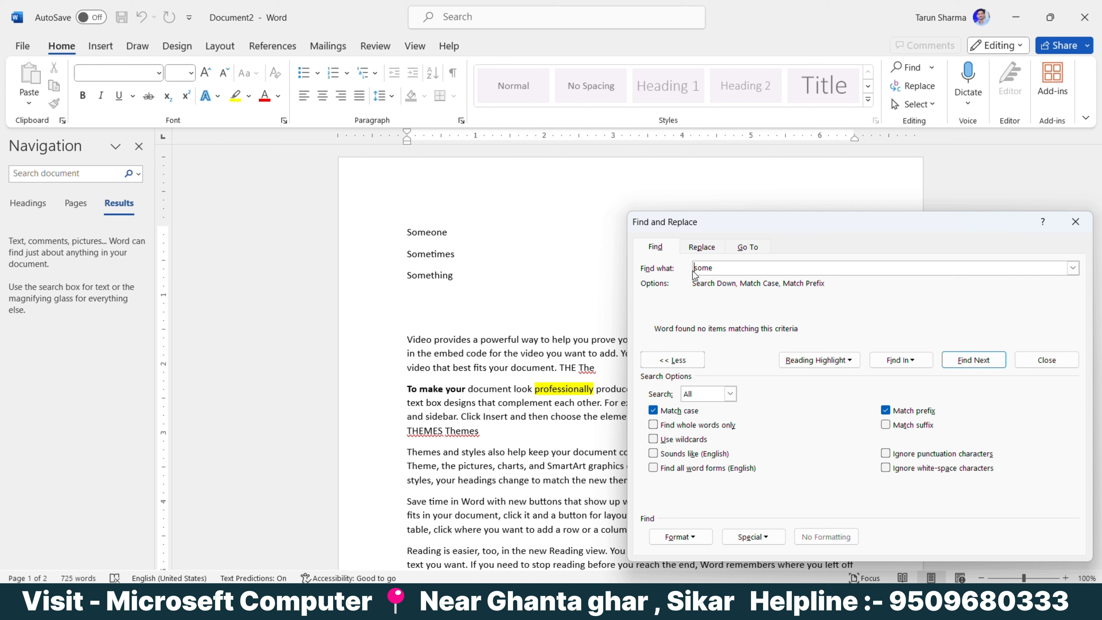
- Turn off case matching and find "some" as a prefix in the main document
left_click(665, 412)
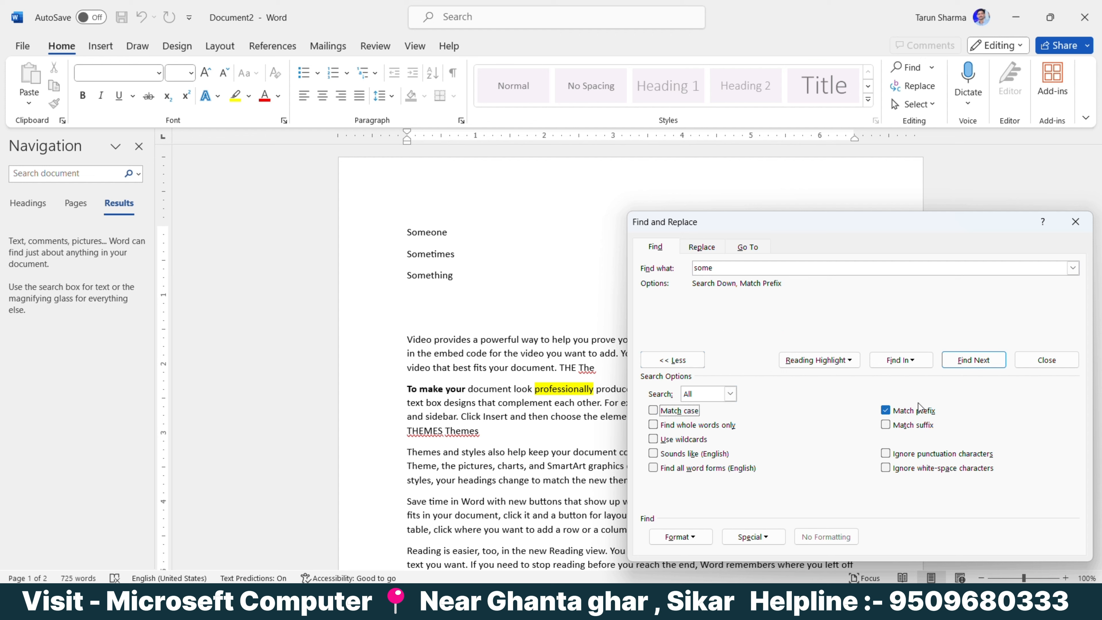
left_click(909, 361)
left_click(902, 377)
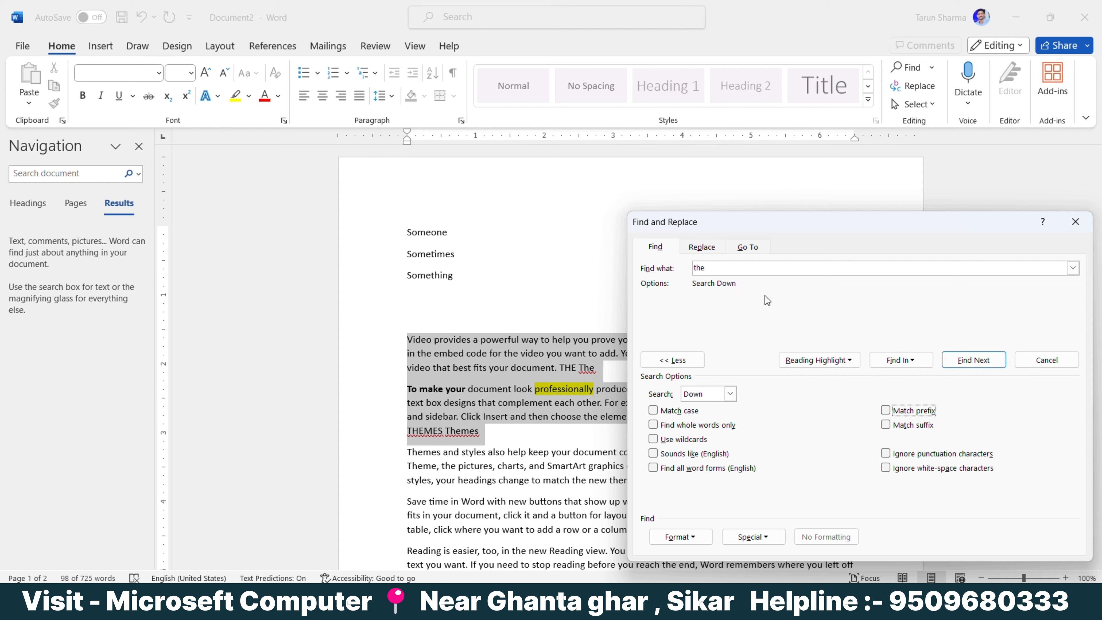
- Find "the" within the two selected paragraphs with all matching options off and the search direction Down
left_click(894, 365)
left_click(916, 363)
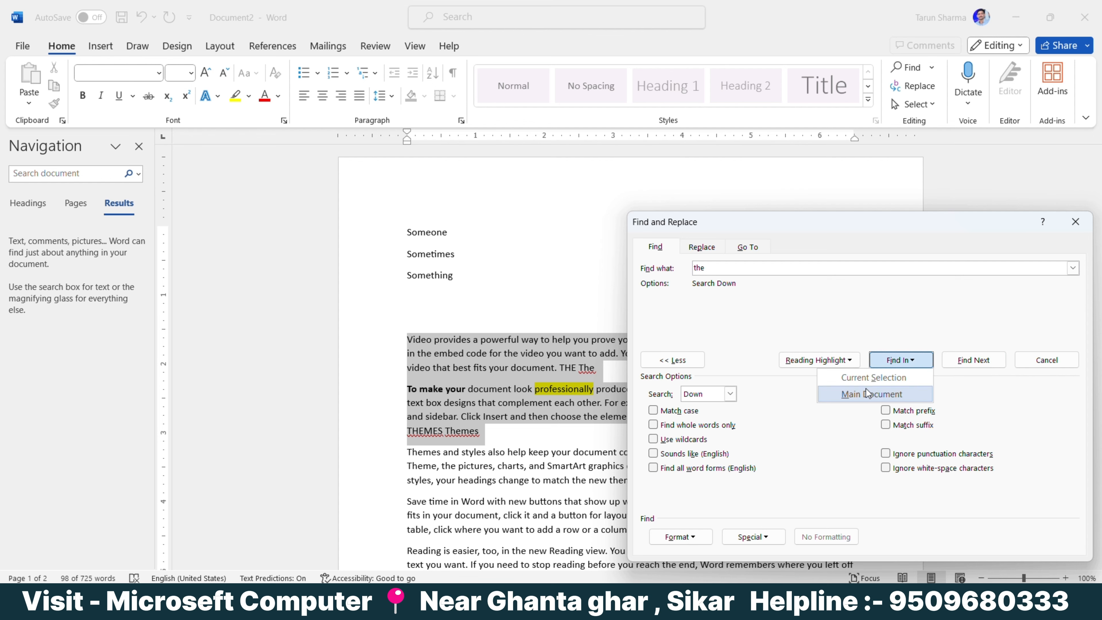
left_click(866, 378)
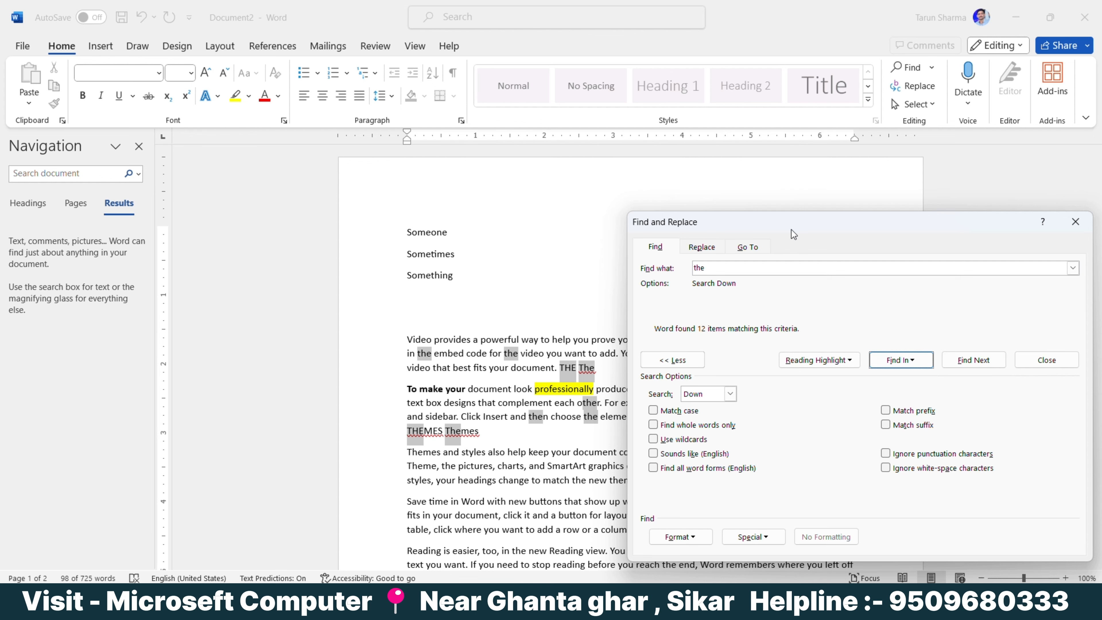
- Turn on case matching and find "the" within the current selection
mouse_move(791, 229)
left_mouse_down()
mouse_move(821, 267)
mouse_move(868, 273)
mouse_move(856, 229)
mouse_move(802, 210)
left_mouse_up()
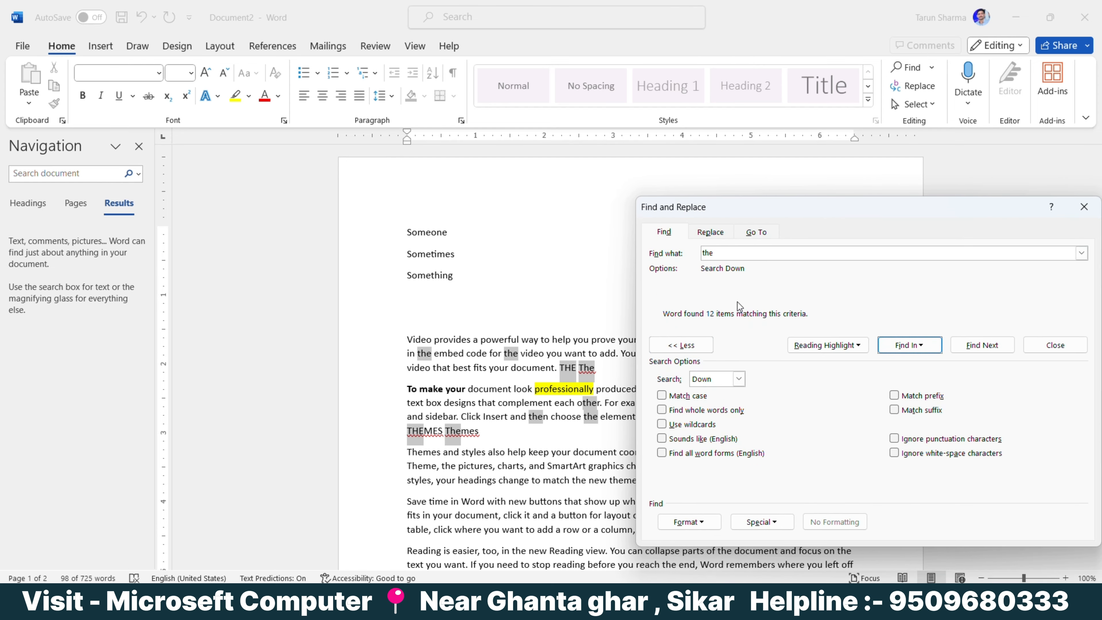
left_click(661, 395)
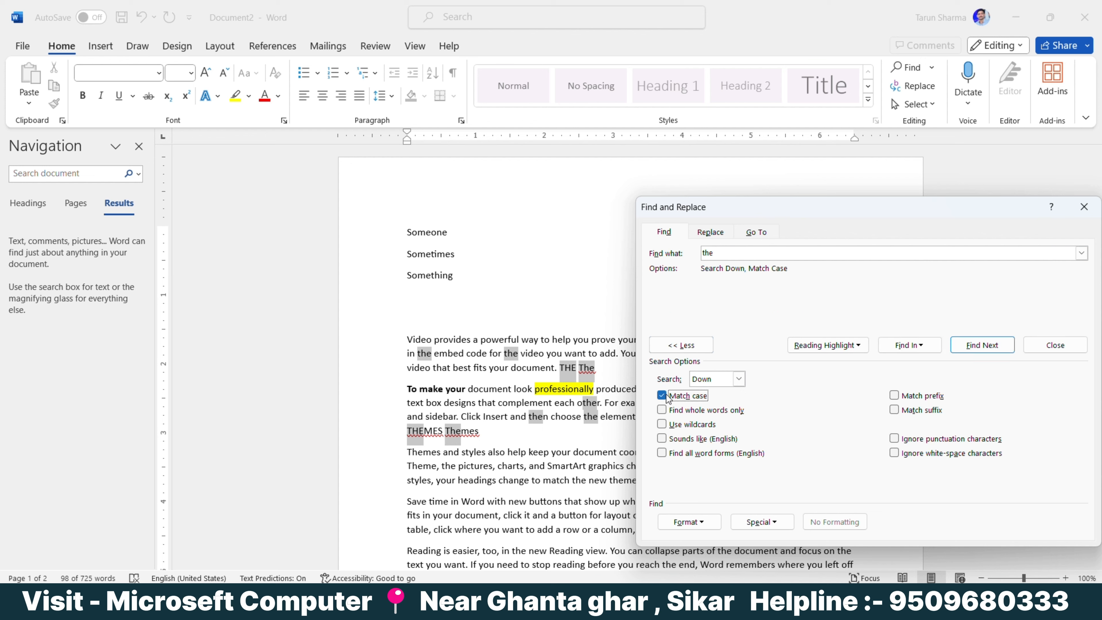
left_click(911, 347)
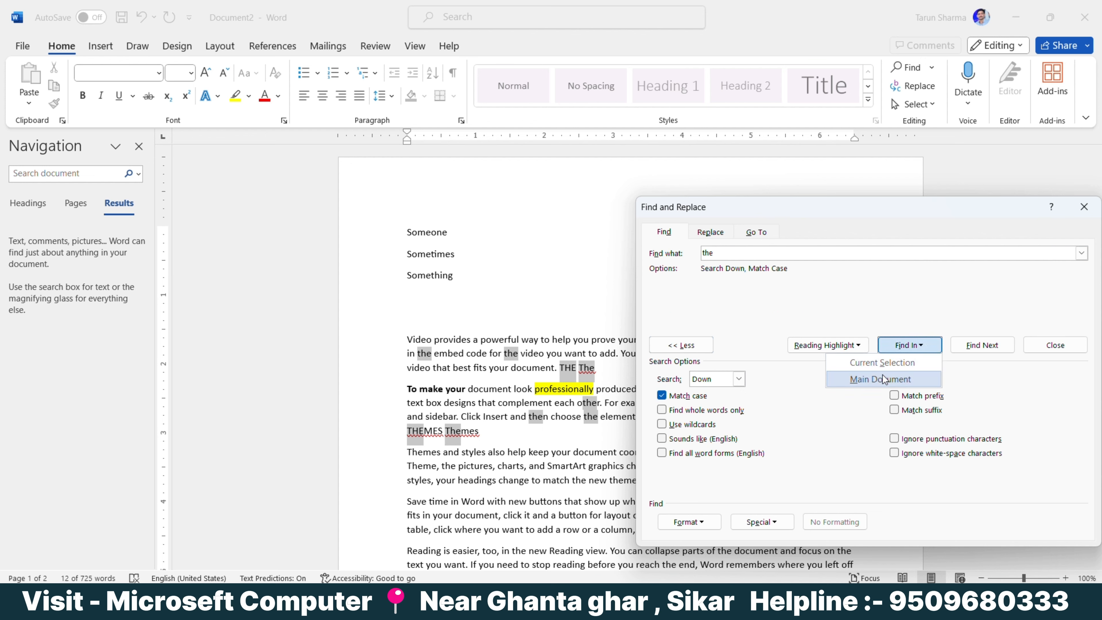
left_click(872, 373)
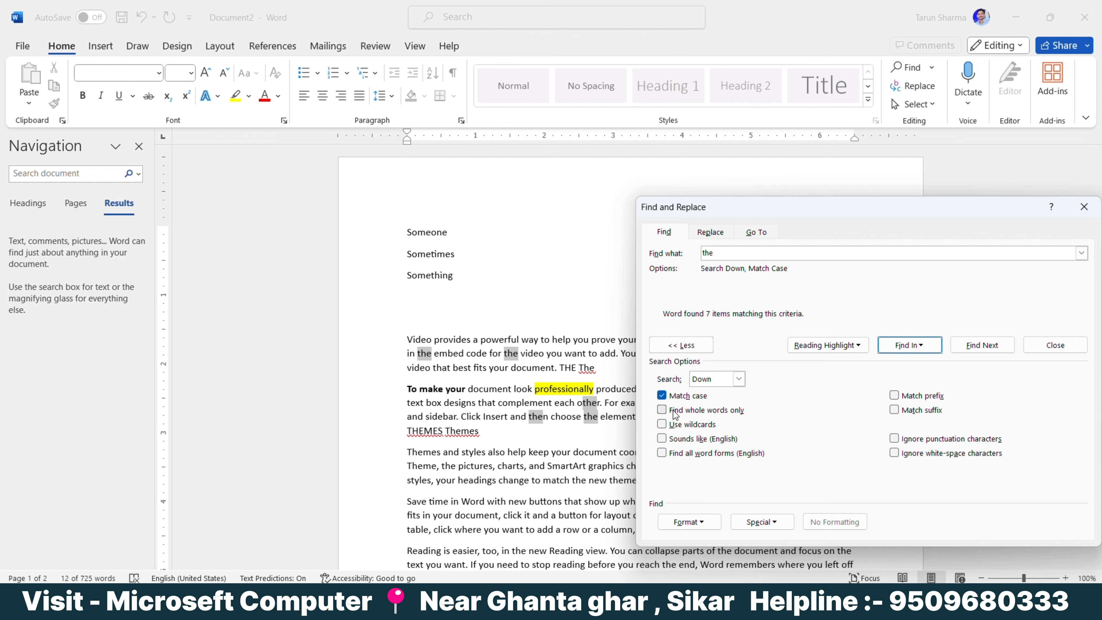
- Limit the search to whole words as well and find "the" within the current selection
left_click(662, 411)
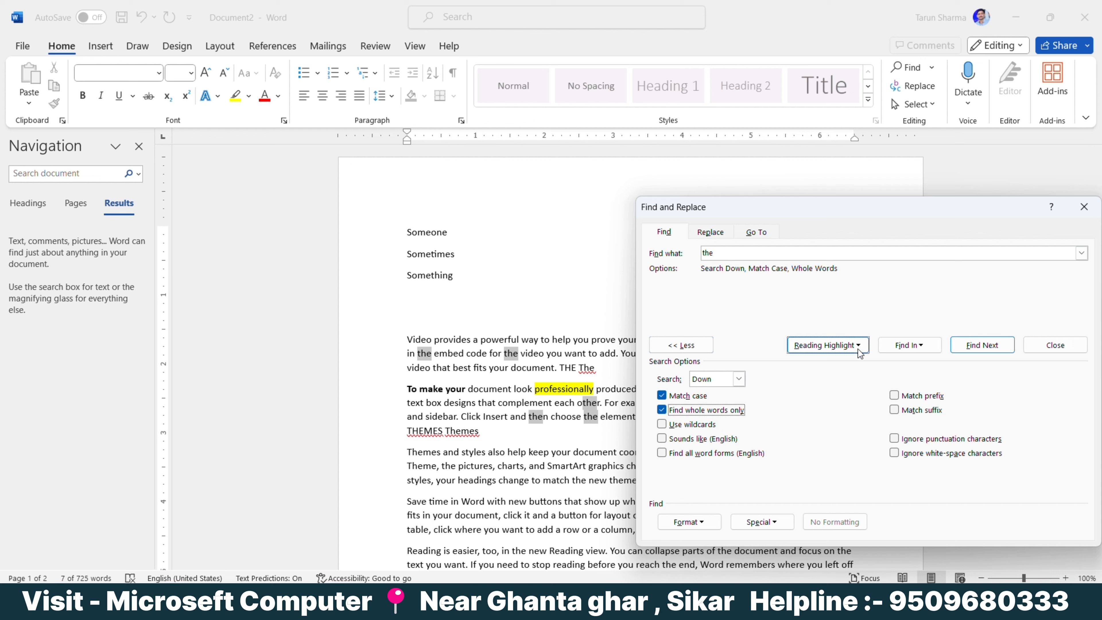
left_click(891, 350)
left_click(897, 362)
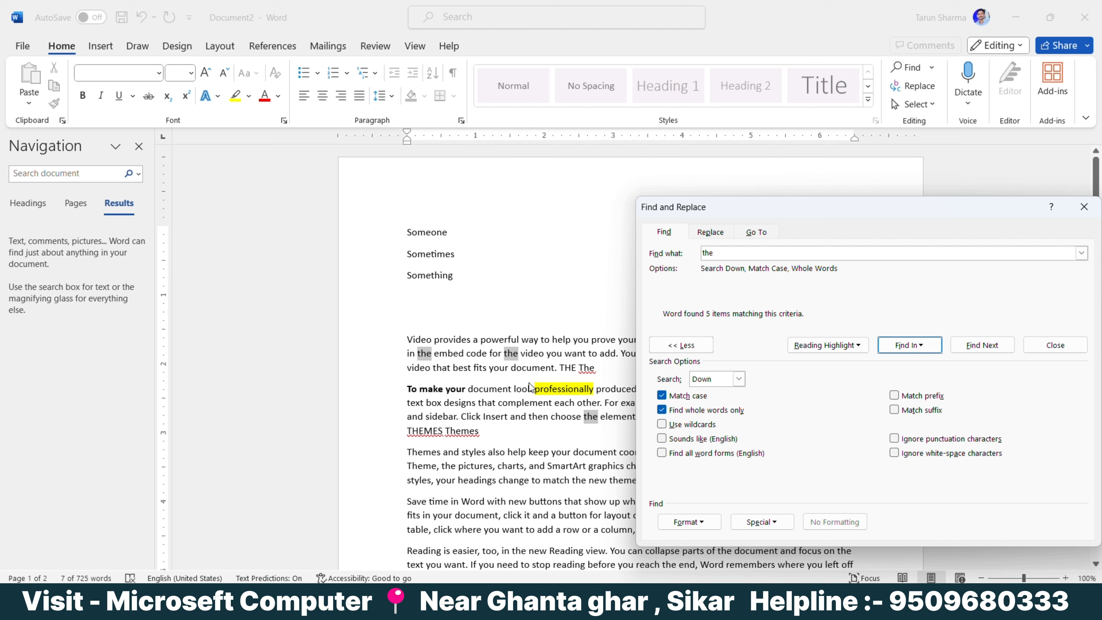
key("space")
key("Return")
- Replace all matches of "the" in the selection with "microseft computer" and decline searching the rest of the document
left_click(709, 233)
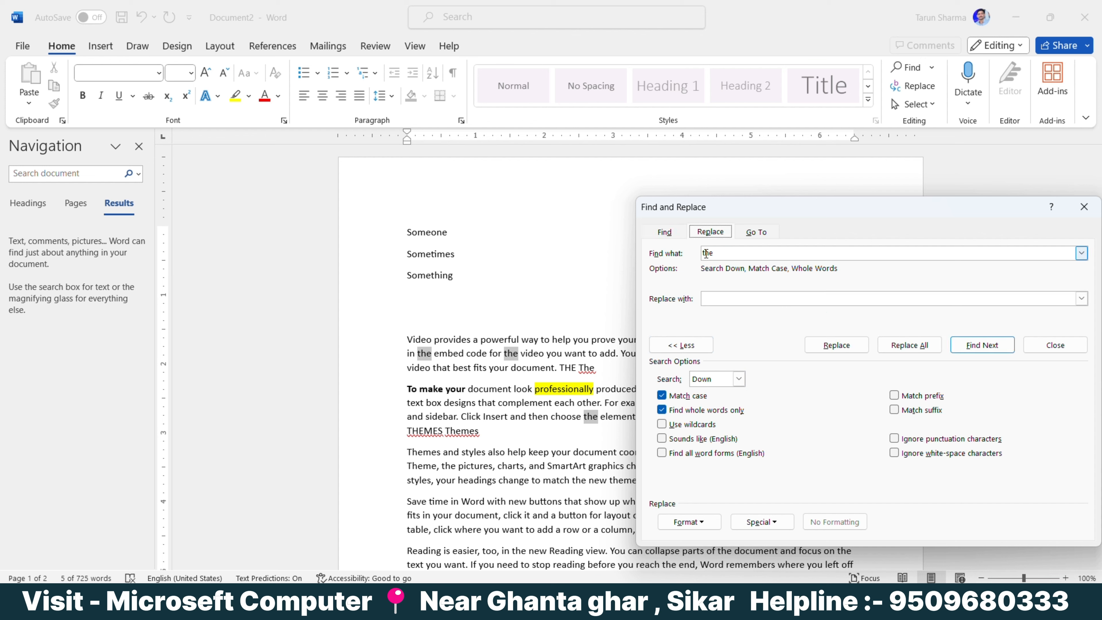
left_click(708, 300)
type("microseft computer")
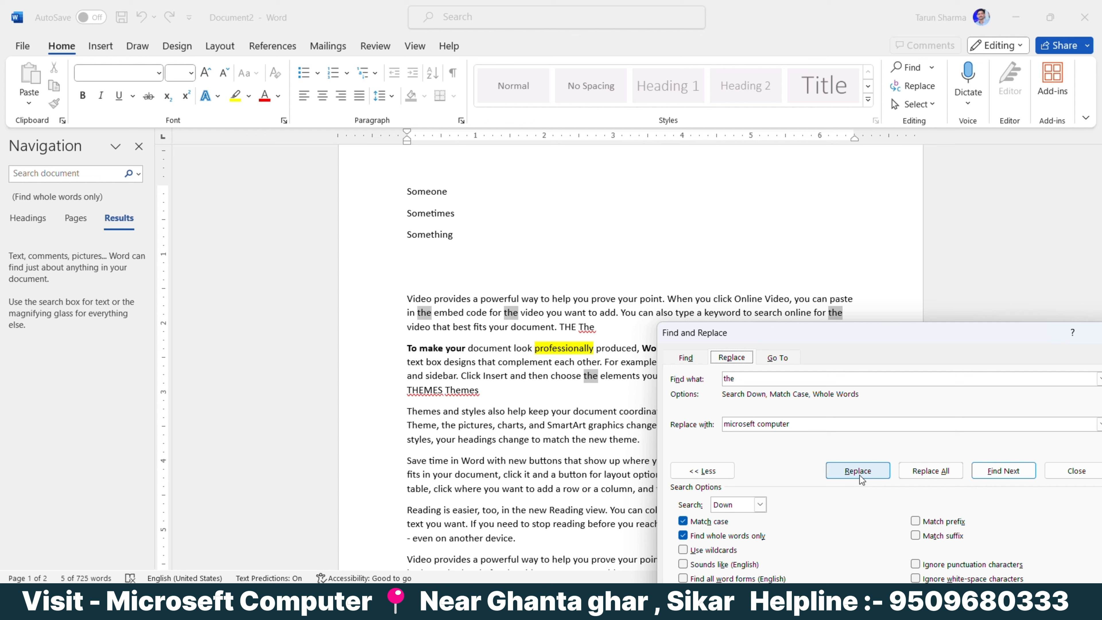
left_click(921, 469)
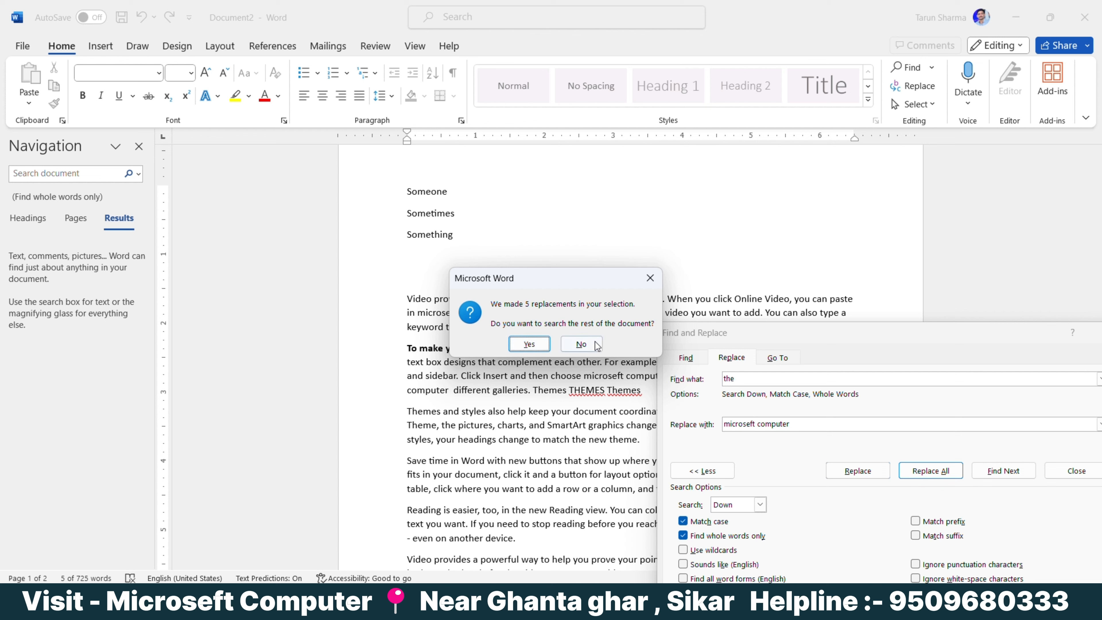
left_click(581, 344)
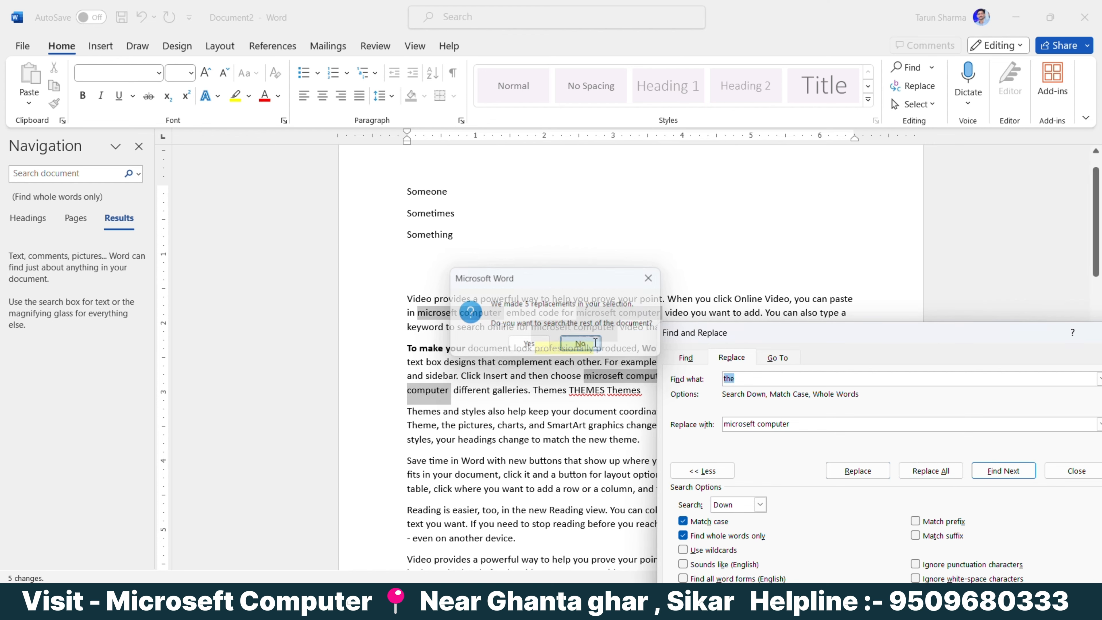
scroll(633, 319, "down", 3)
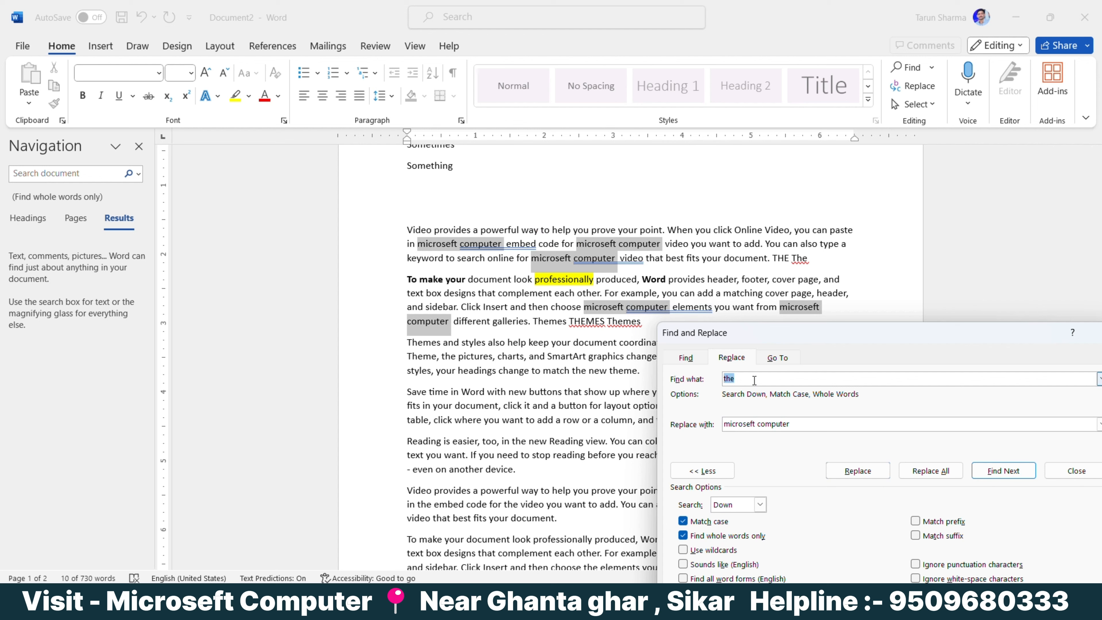
- Close Find and Replace and undo the replacements made in the two paragraphs
key("ctrl+z")
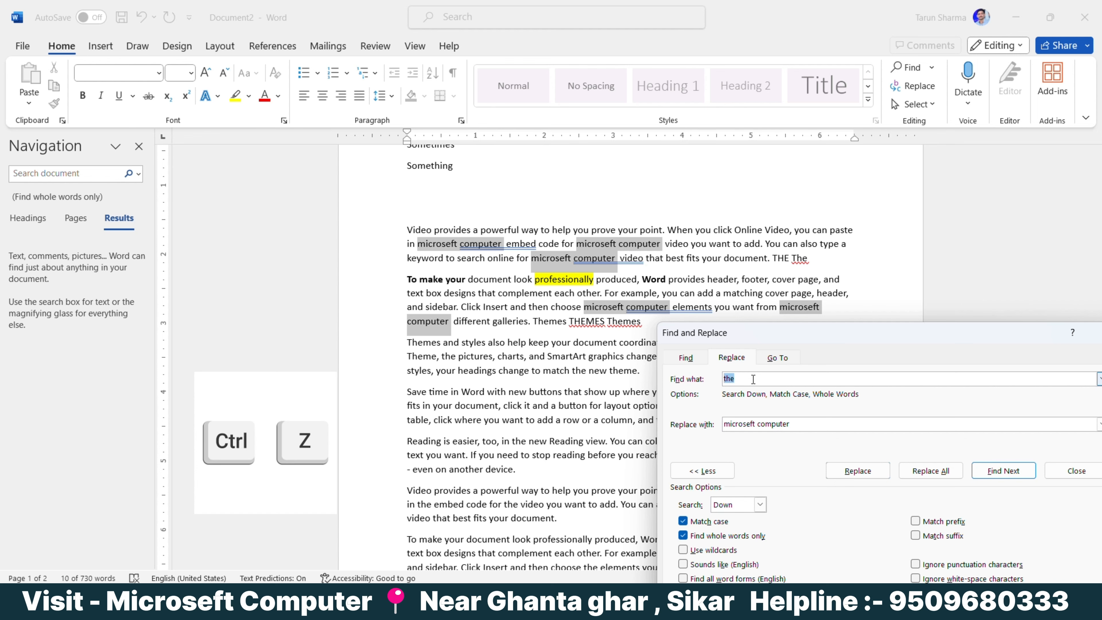
left_click_drag(1043, 331, 925, 350)
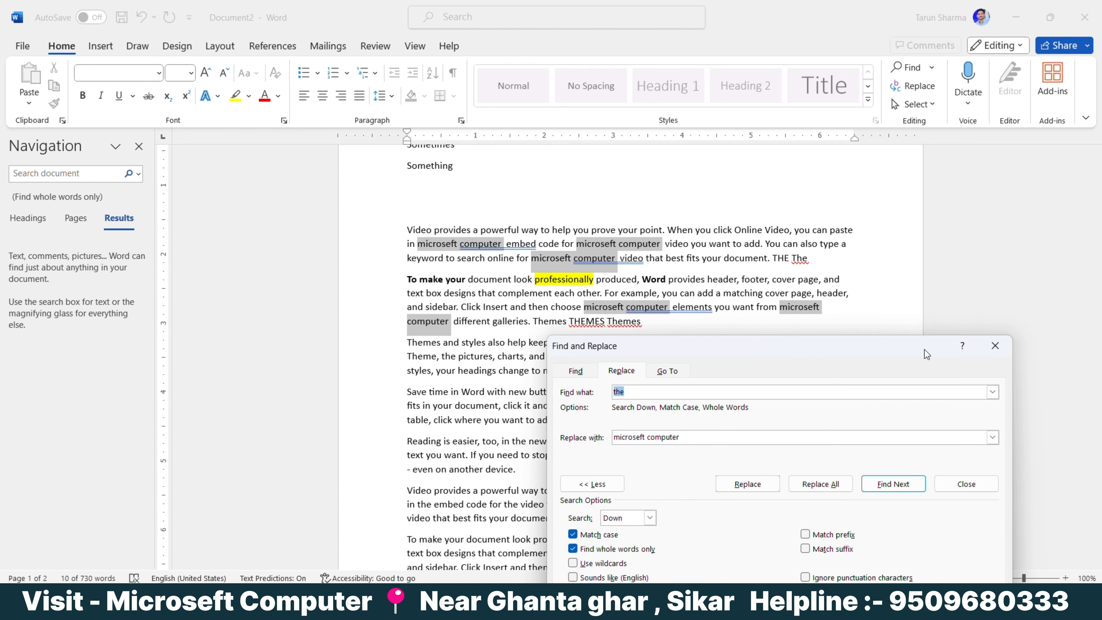
left_click(1000, 349)
key("ctrl+z")
key("ctrl+z")
key("ctrl+z")
key("ctrl+z")
key("ctrl+z")
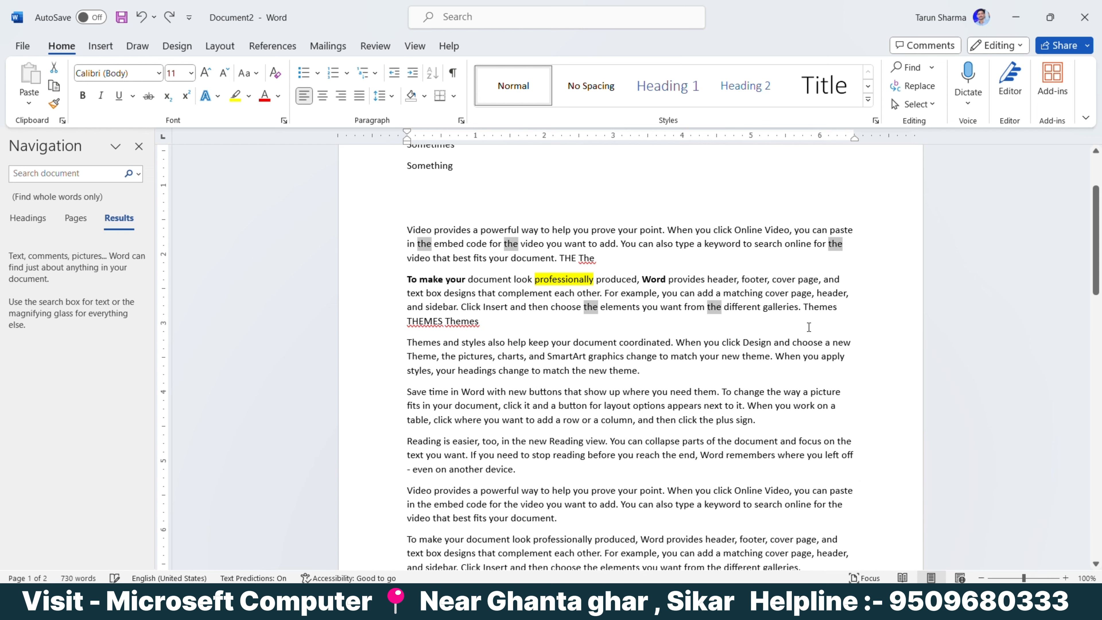
- Replace all selected matches of "the" with "microseft computer", extending the replacement to the rest of the document and from its beginning
left_click(930, 68)
left_click(924, 108)
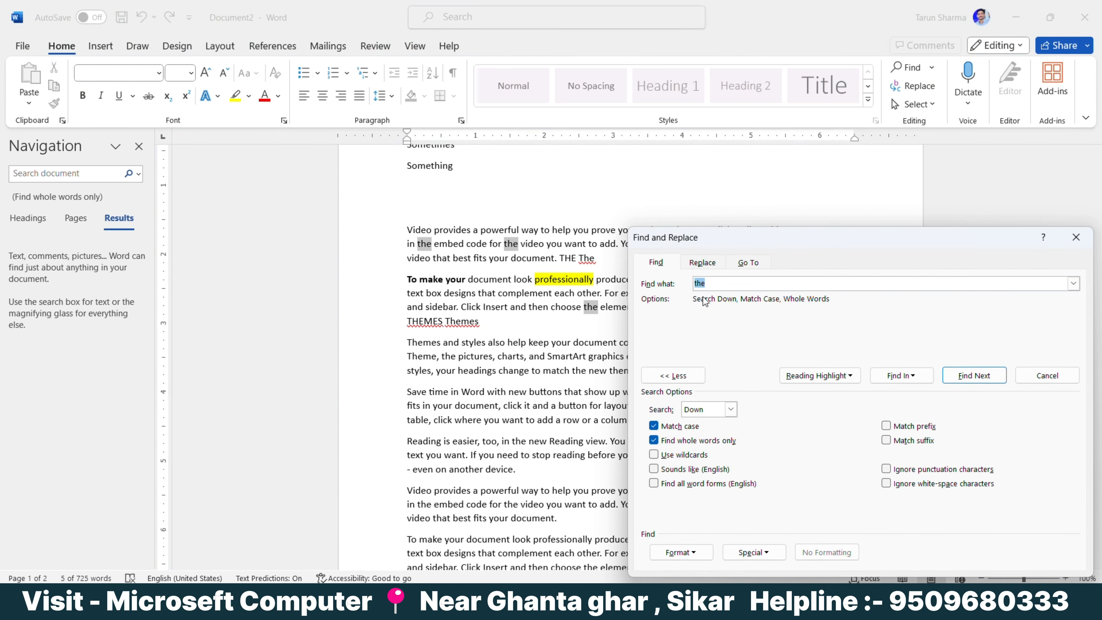
left_click(701, 262)
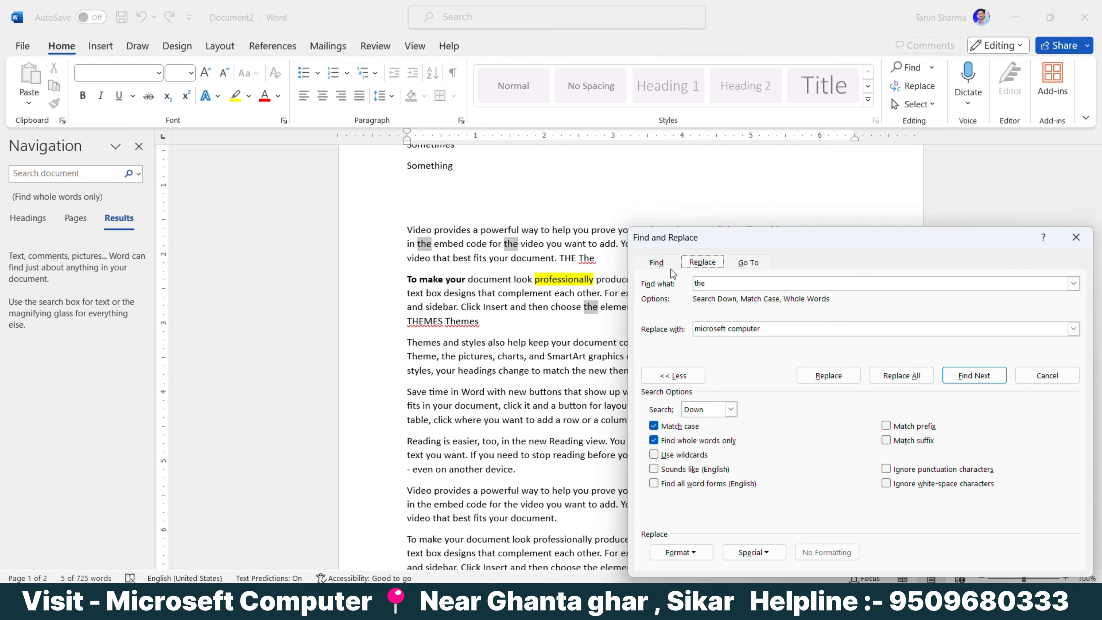
left_click(890, 379)
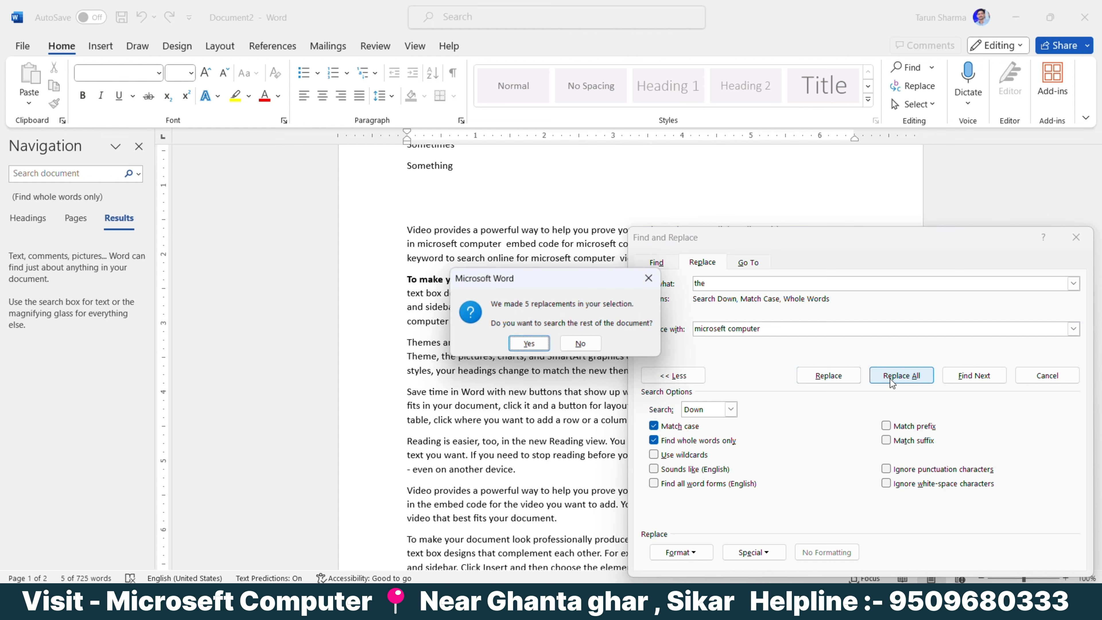
left_click(536, 346)
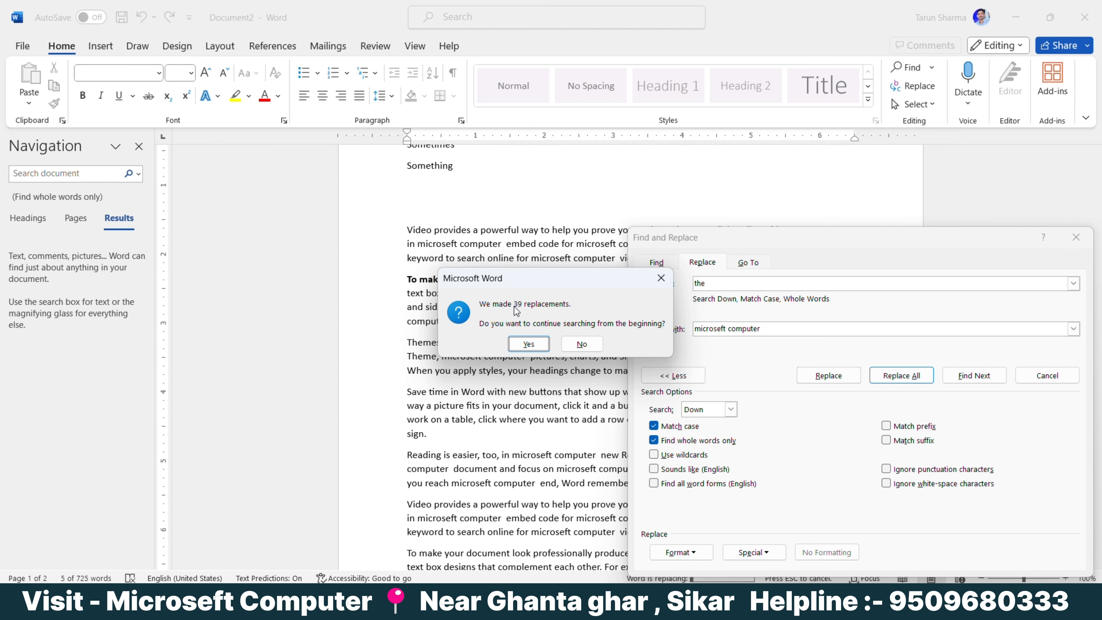
left_click(527, 345)
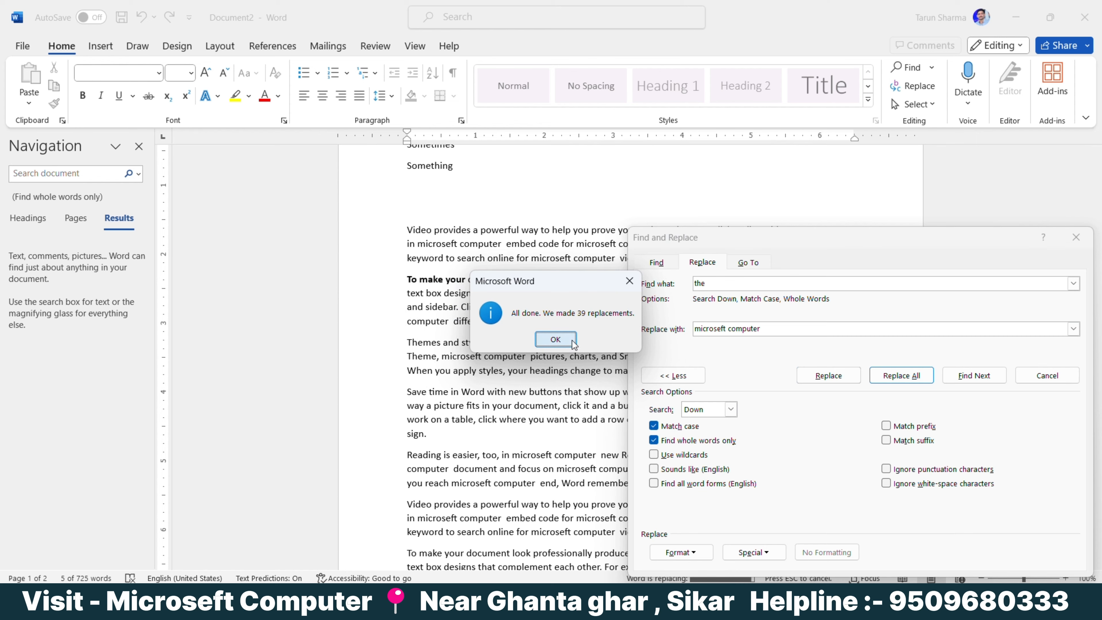
left_click(572, 342)
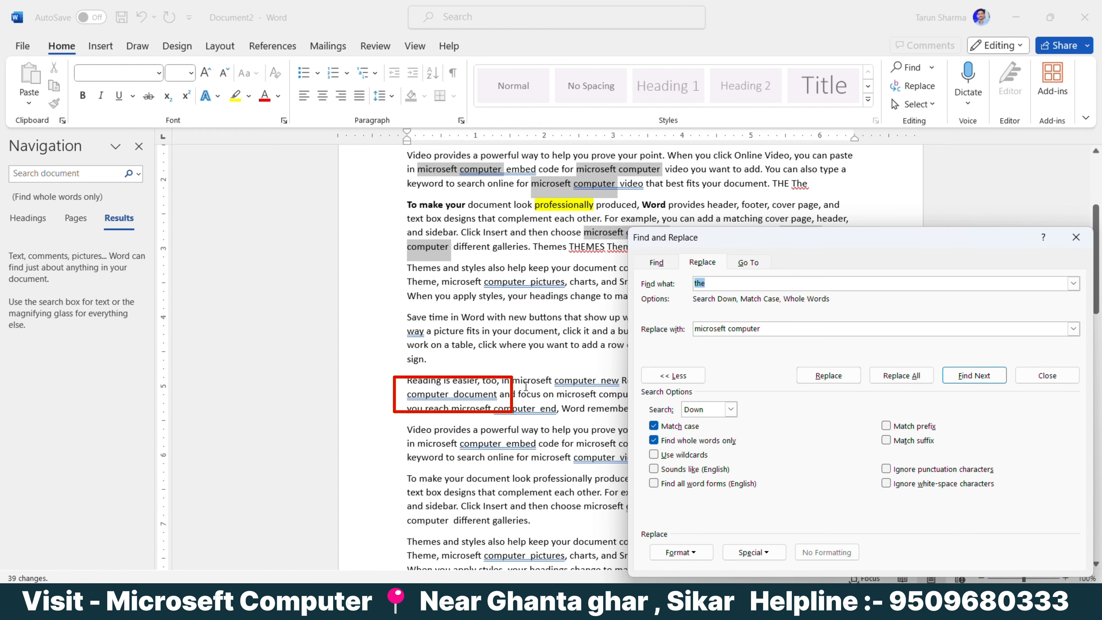
scroll(423, 402, "down", 3)
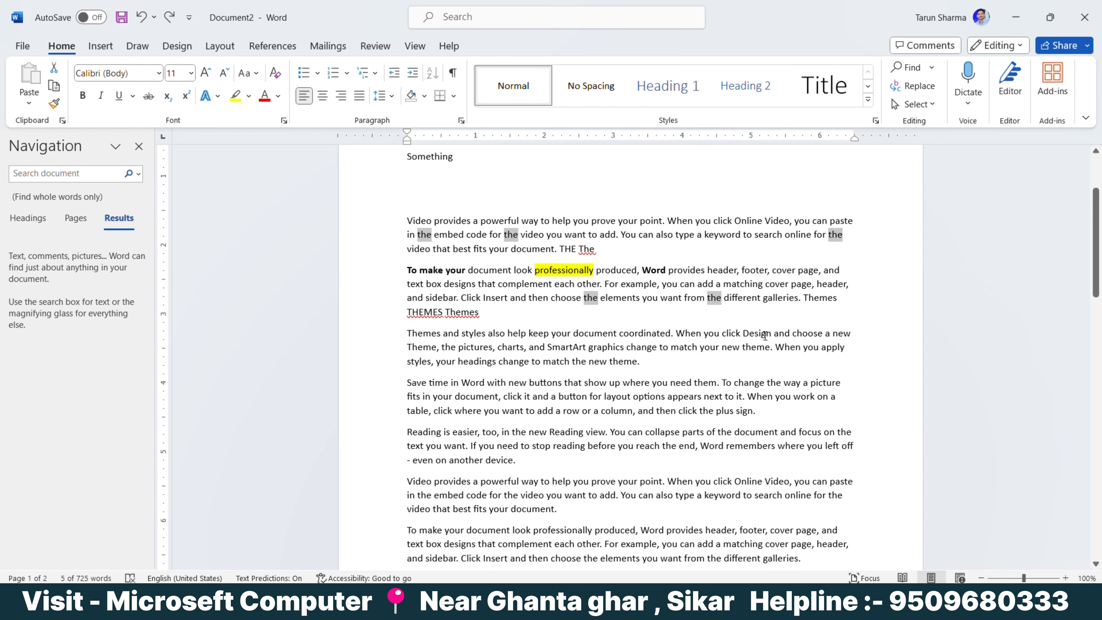
- Find "the" in the main document with case matching and whole-word matching on
key("ctrl+h")
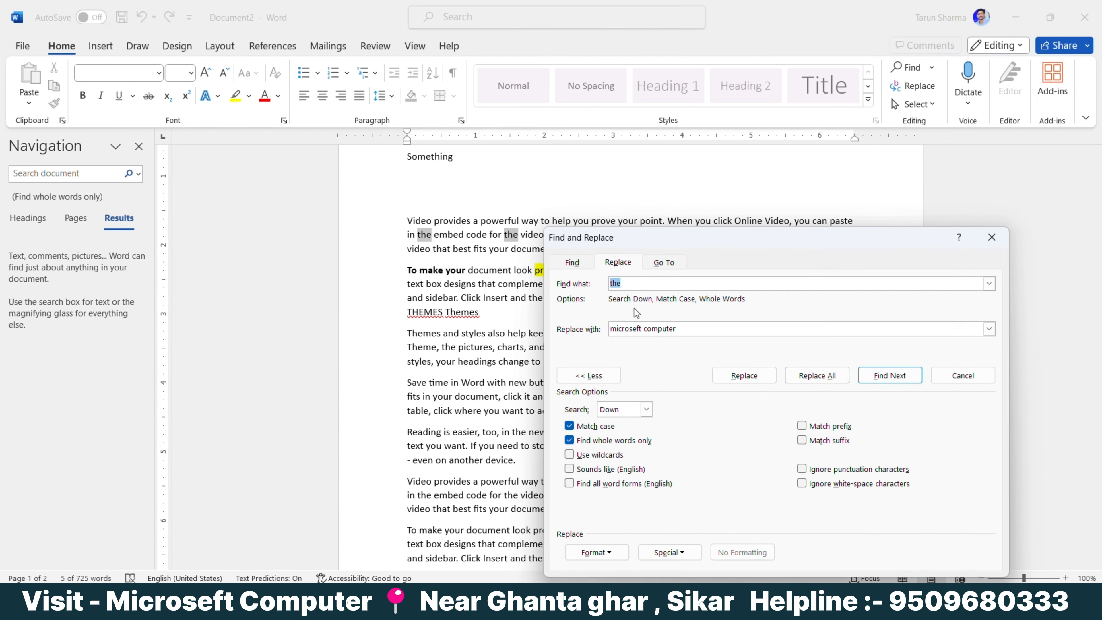
left_click(571, 263)
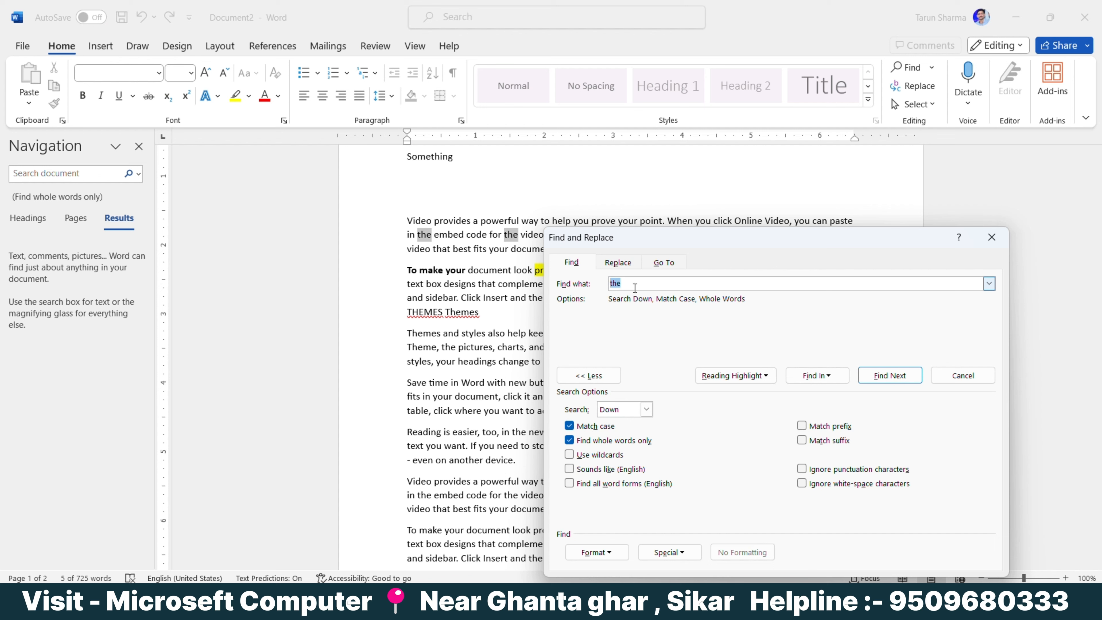
left_click(580, 440)
left_click(580, 426)
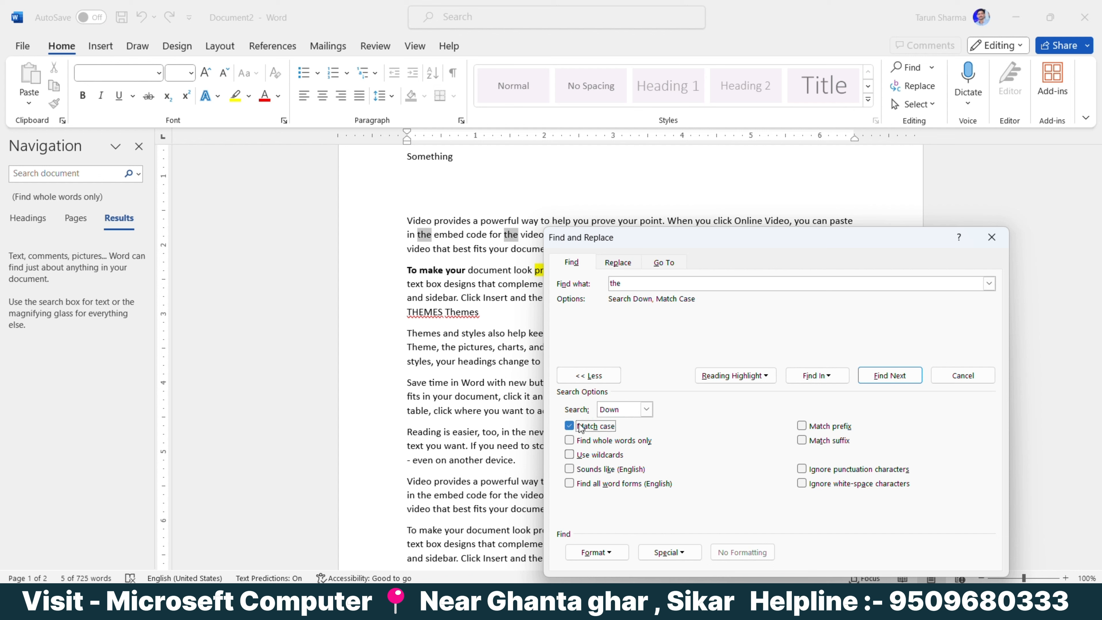
left_click(579, 440)
left_click(581, 426)
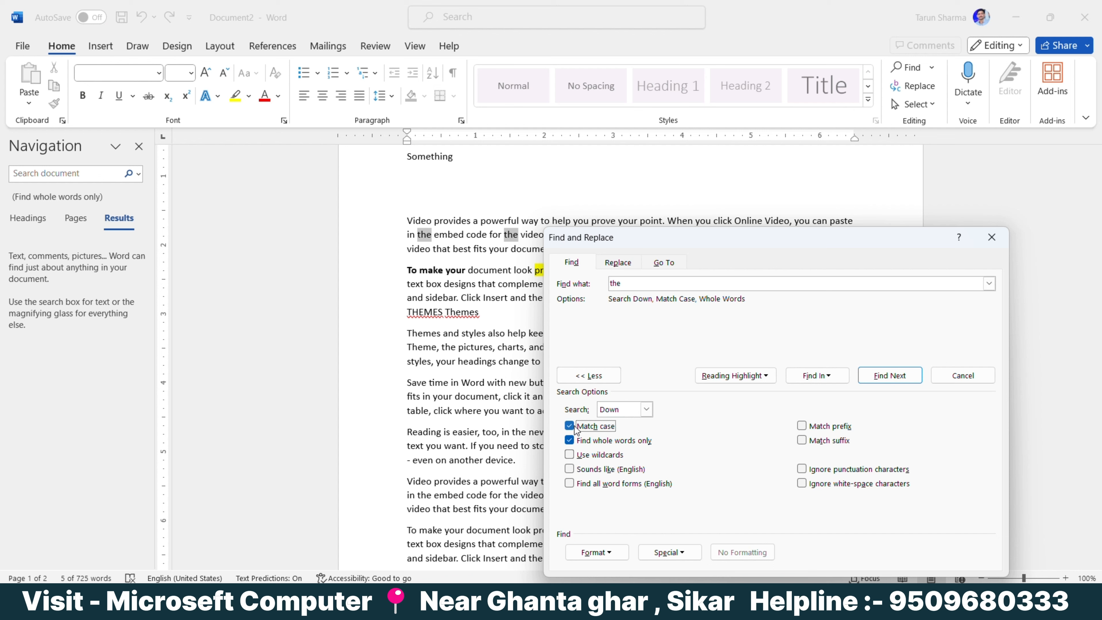
left_click(792, 378)
left_click(780, 412)
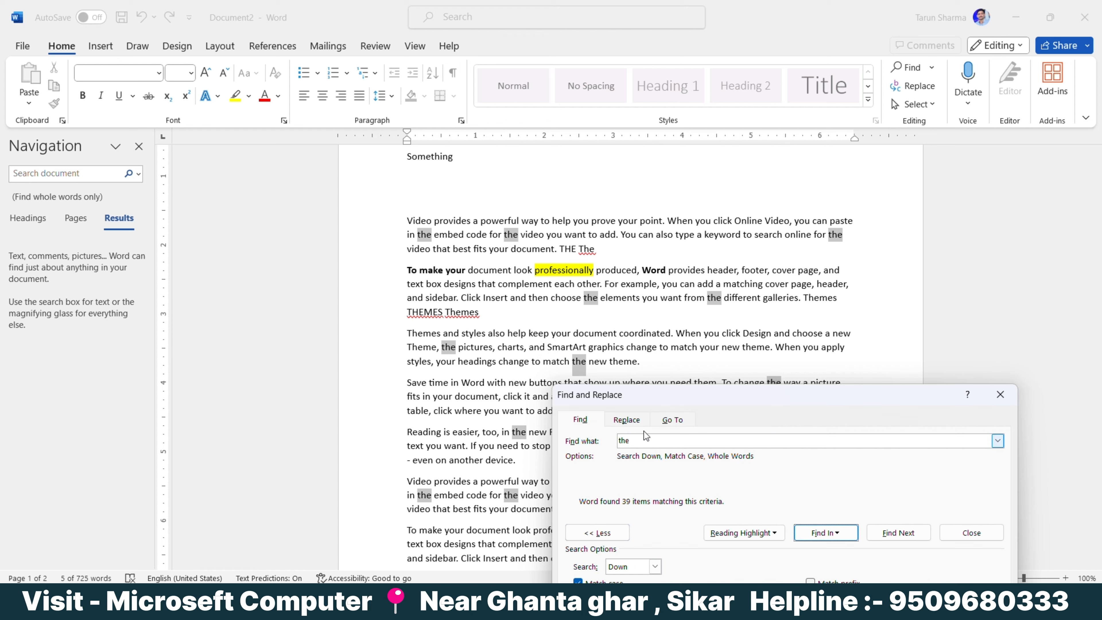
- Replace all matches of "the" found across the main document with "microseft computer", accepting the continued searches
left_click(626, 419)
double_click(636, 486)
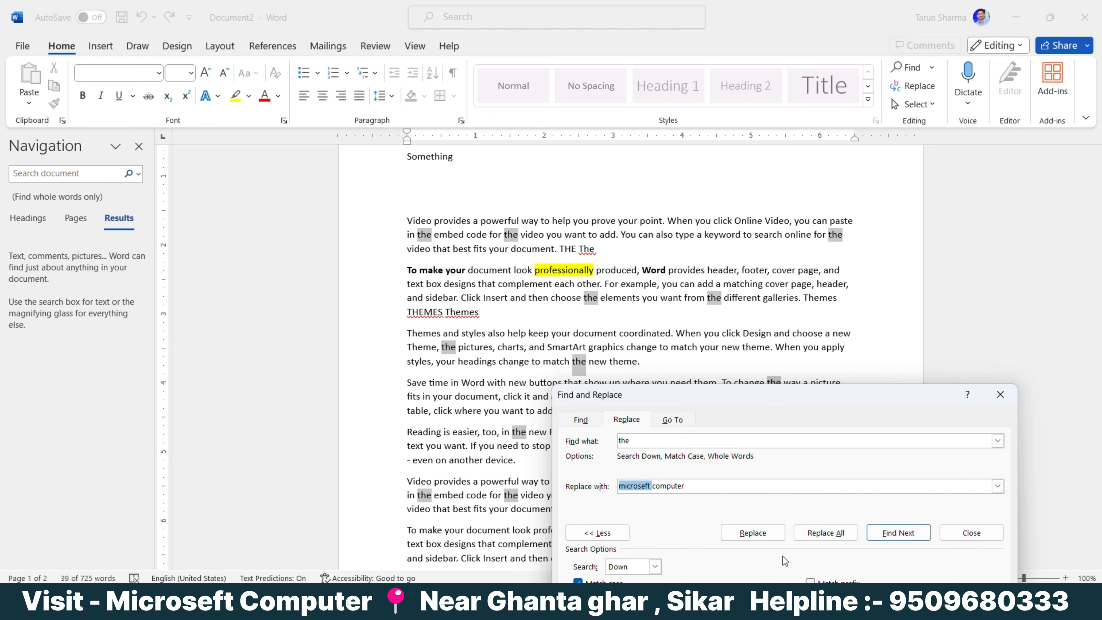
left_click(811, 538)
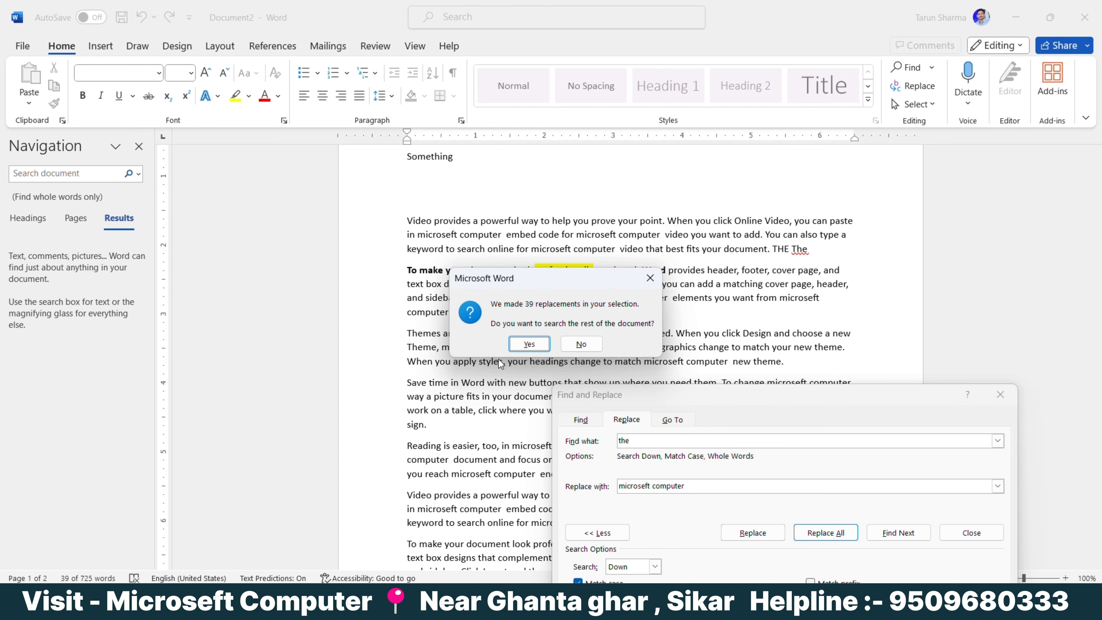
left_click(529, 347)
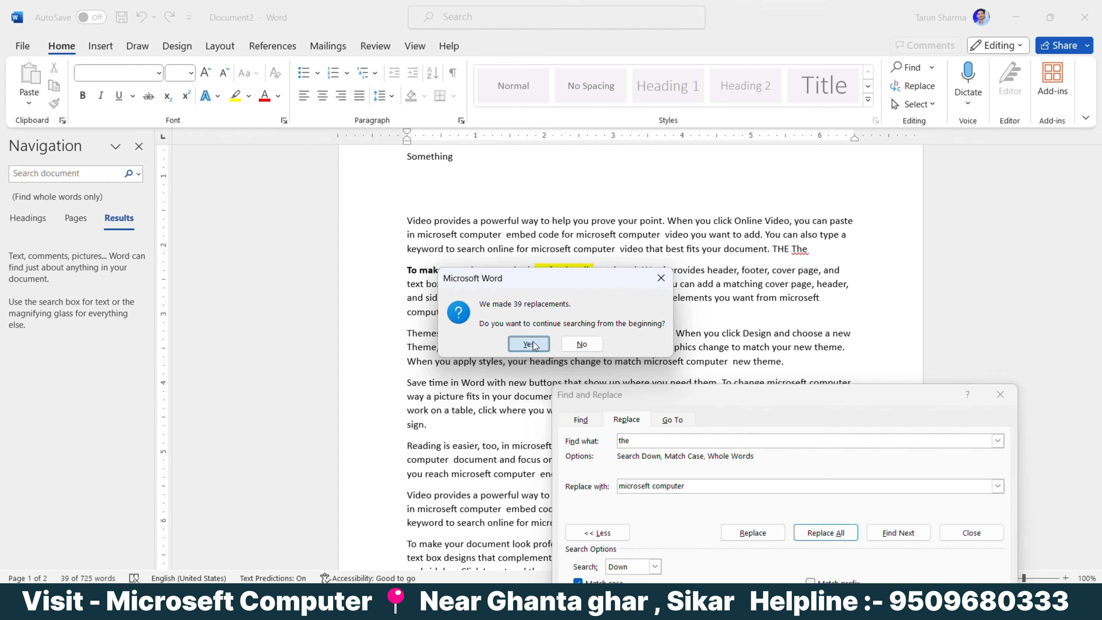
left_click(528, 344)
left_click(556, 340)
scroll(655, 339, "down", 7)
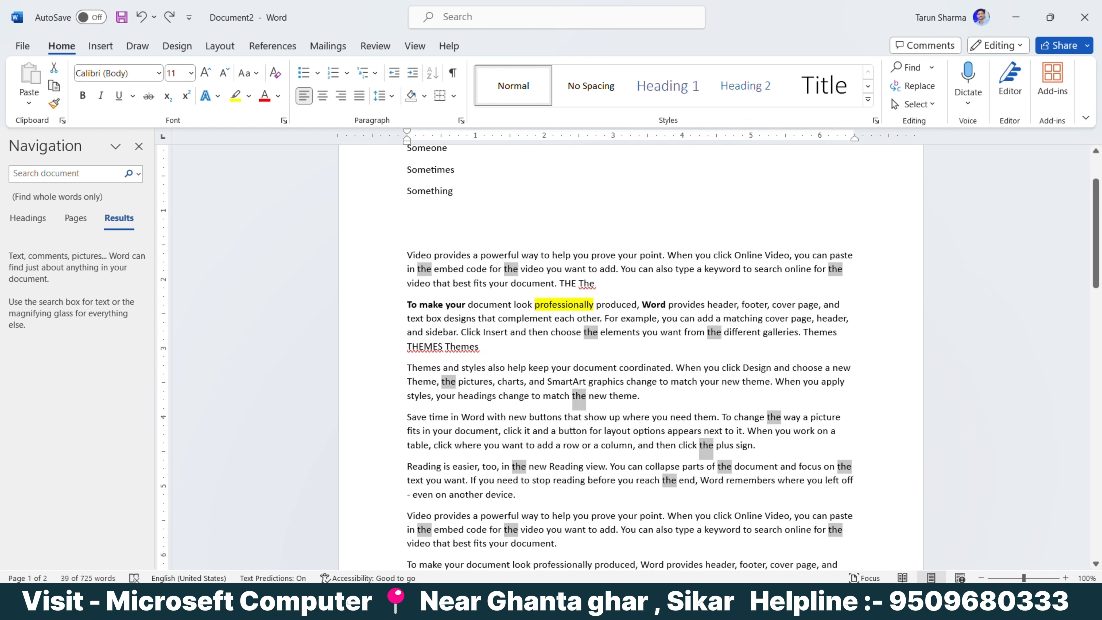
- Open Advanced Find and turn off whole-word matching and case matching
left_click(931, 67)
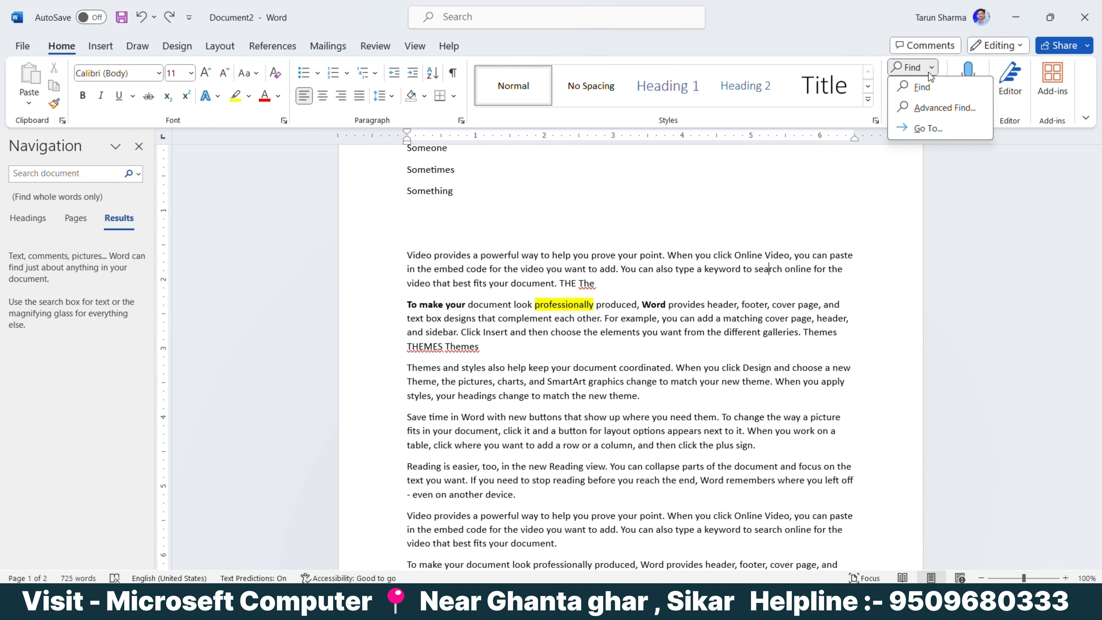
left_click(920, 107)
left_click(607, 456)
left_click(597, 442)
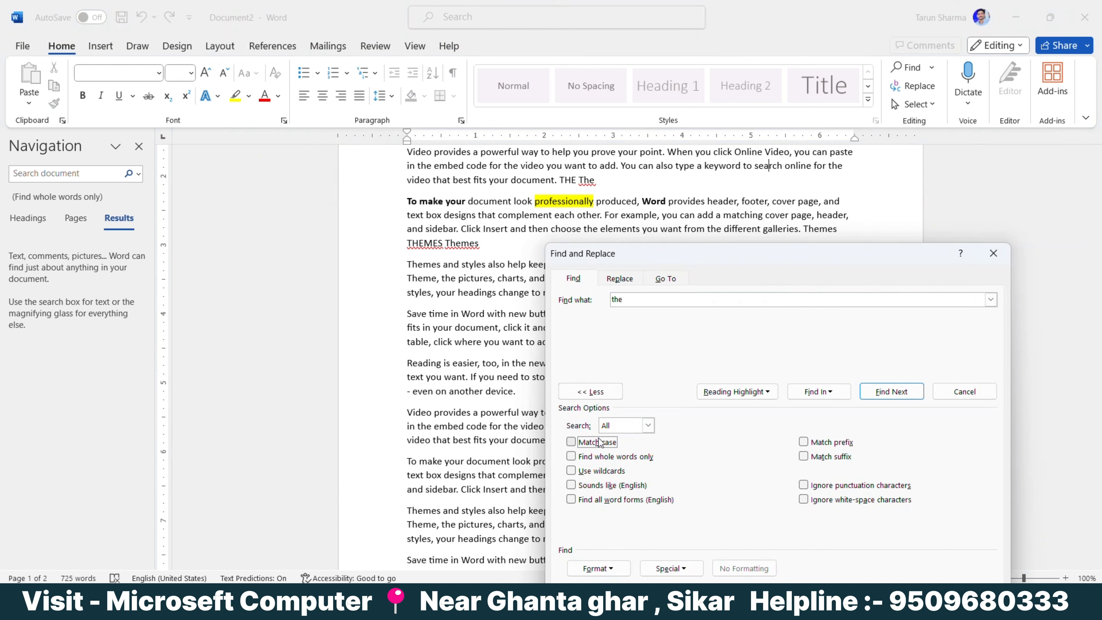
- Find "THE" in the main document with case matching turned on
scroll(719, 212, "up", 2)
scroll(707, 207, "down", 1)
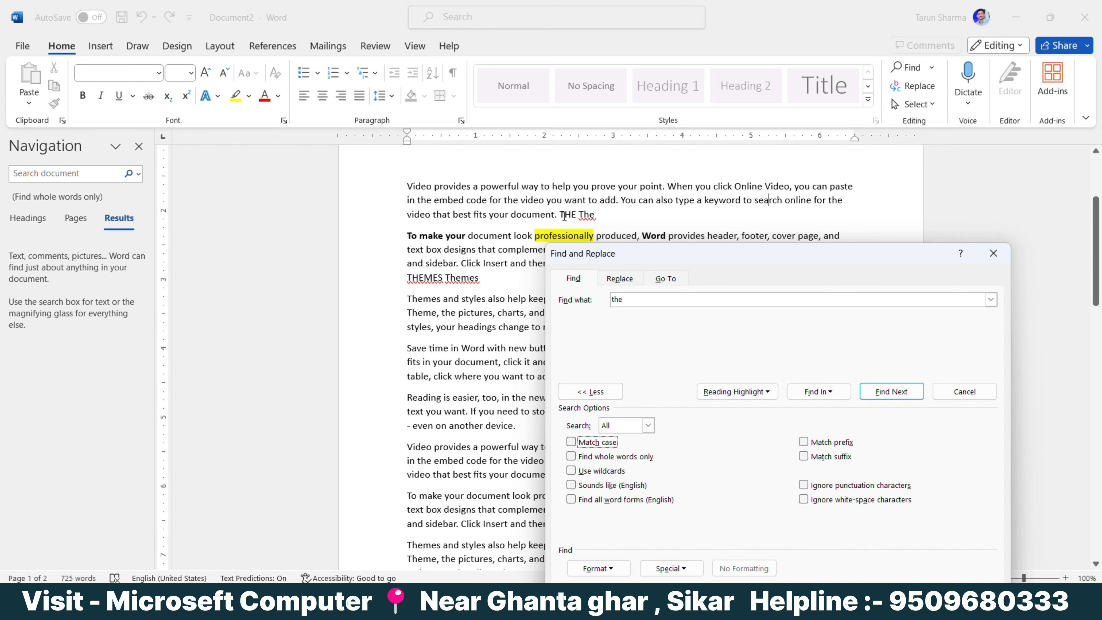
left_click(642, 298)
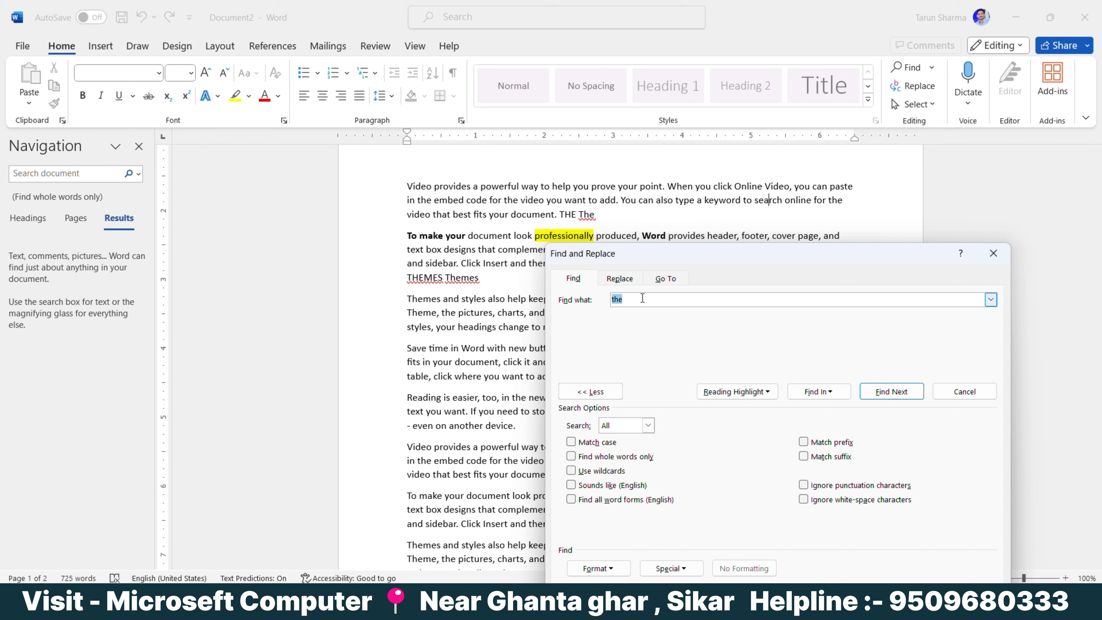
key("BackSpace")
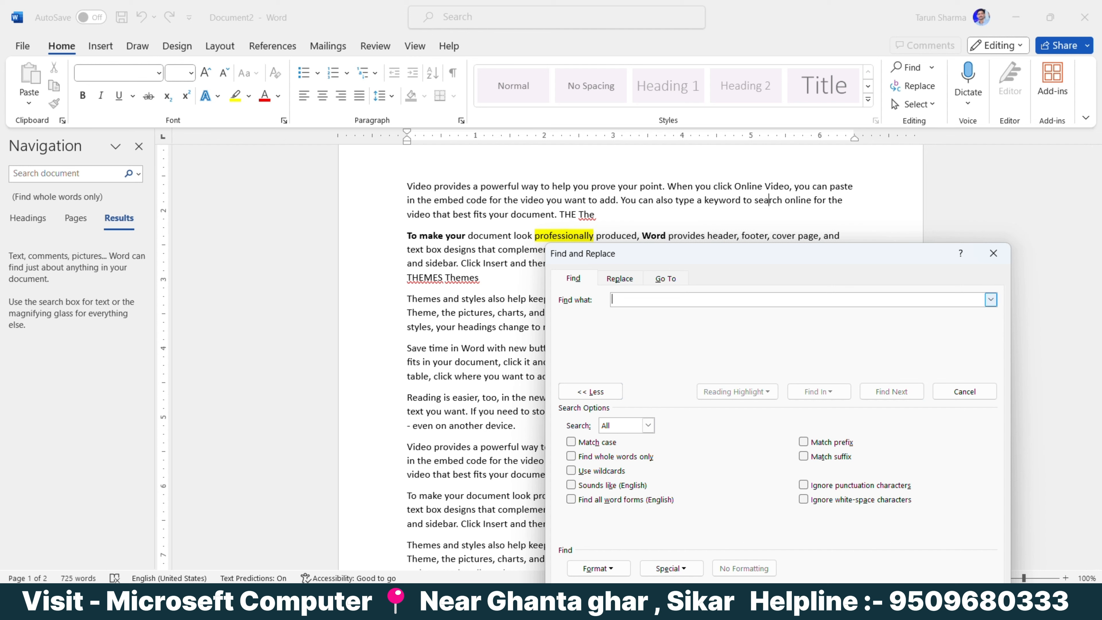
type("THE")
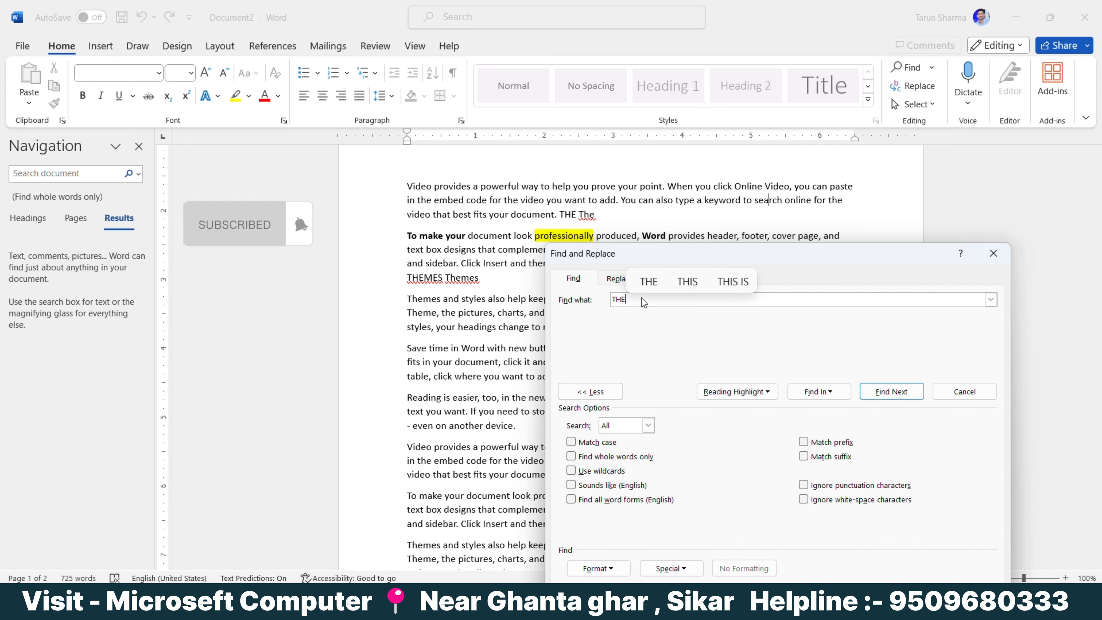
left_click(592, 446)
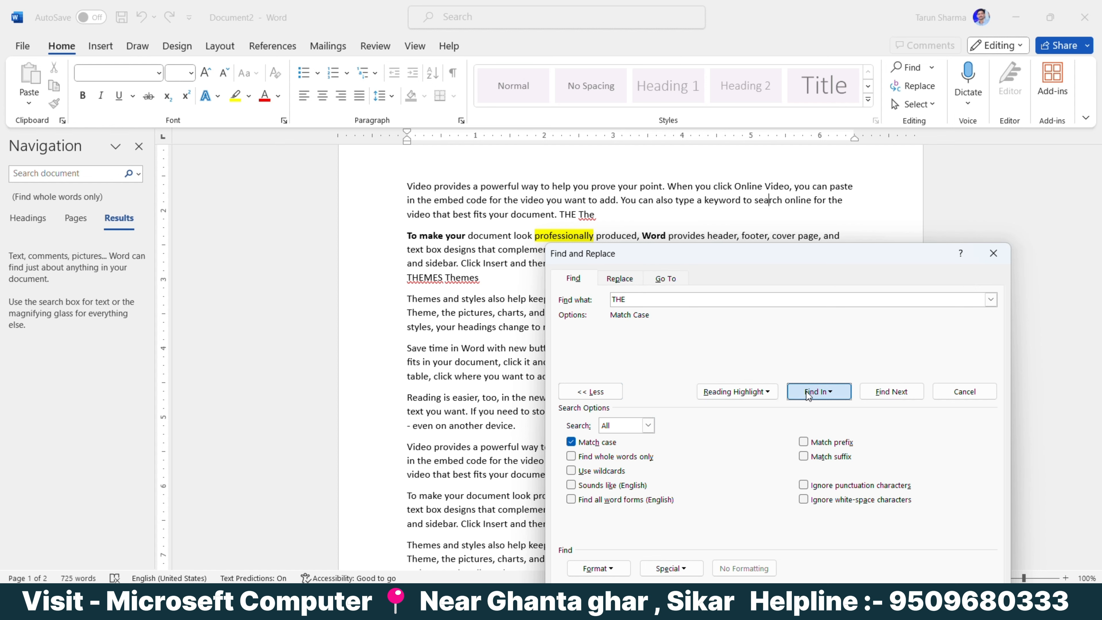
left_click(815, 392)
left_click(794, 409)
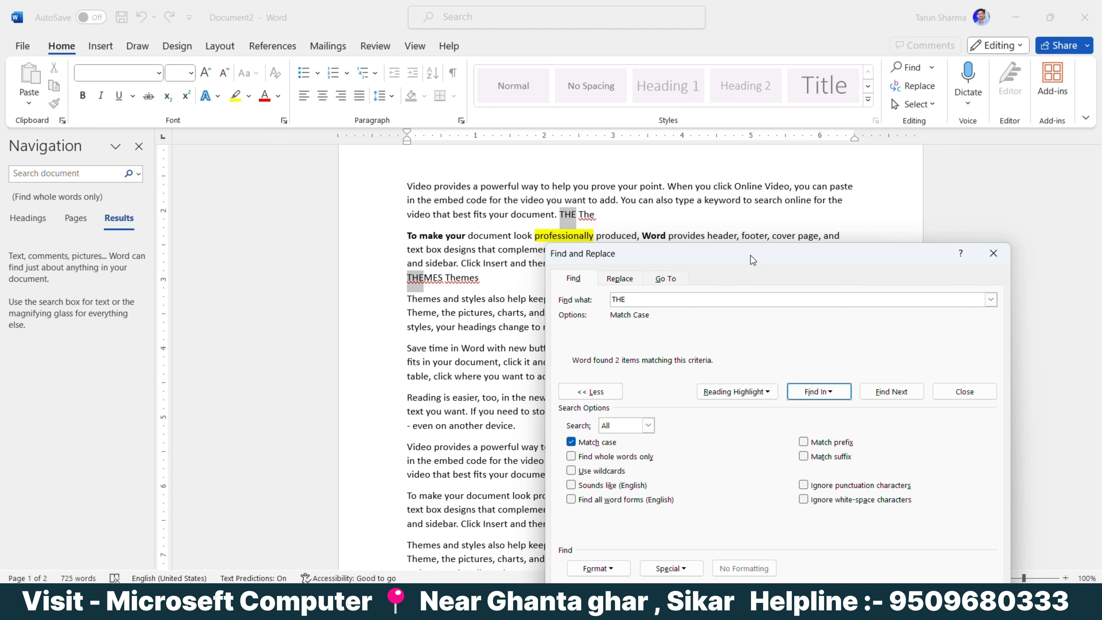
- Move the Find and Replace dialog off the opening paragraphs and turn on whole-word matching
left_click_drag(752, 260, 852, 416)
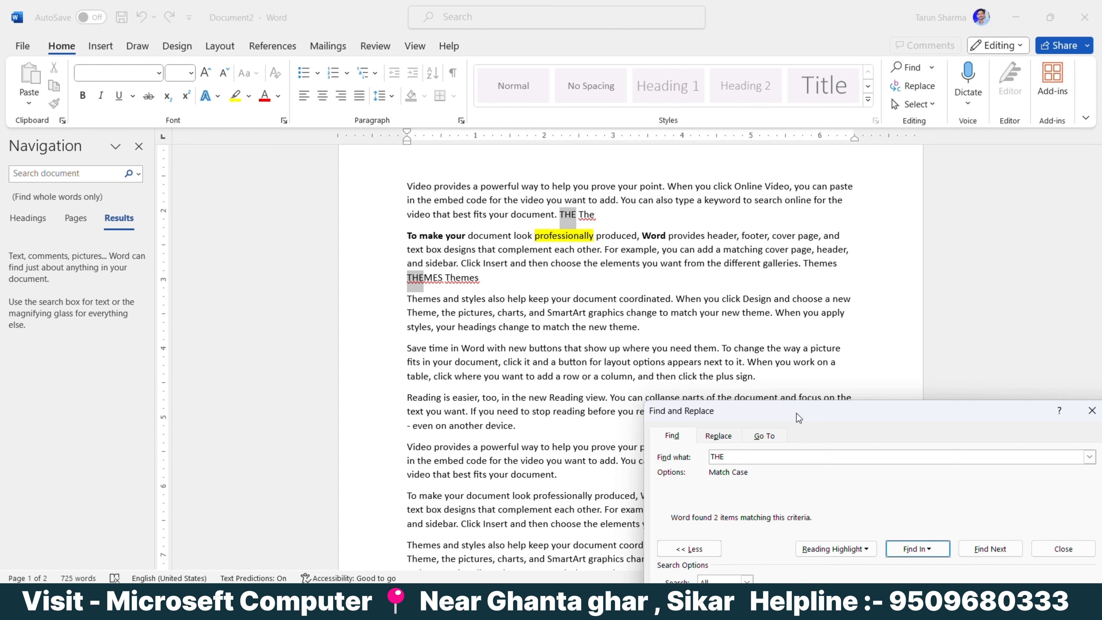
left_click_drag(788, 412, 800, 209)
left_click(698, 401)
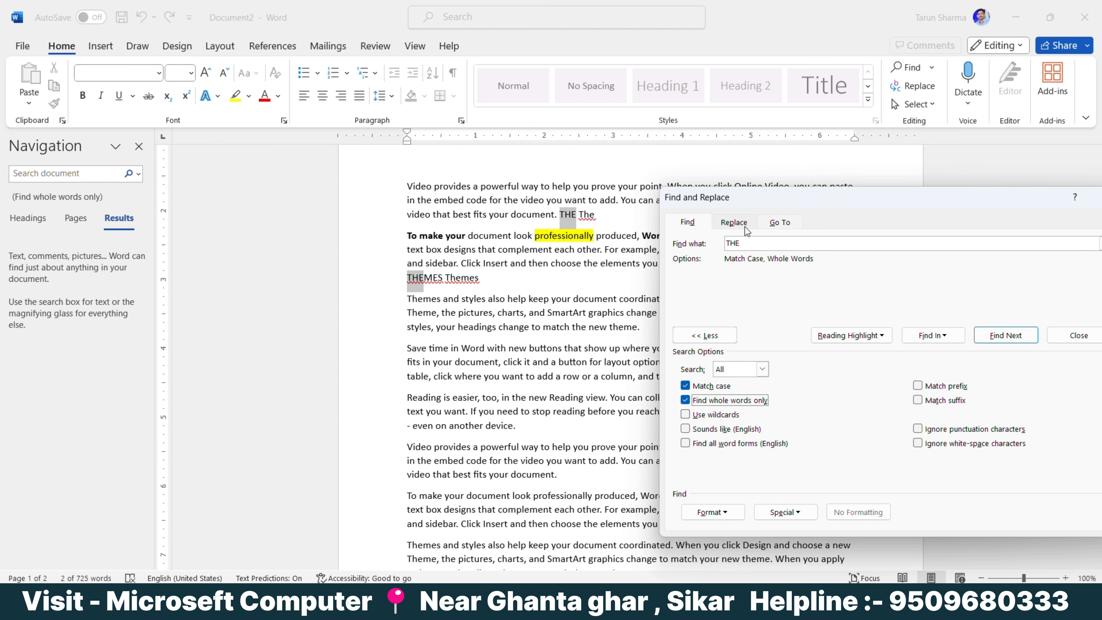
- Replace the case-matched whole word "THE" with "microseft computer" and continue searching beyond the selection
left_click(734, 222)
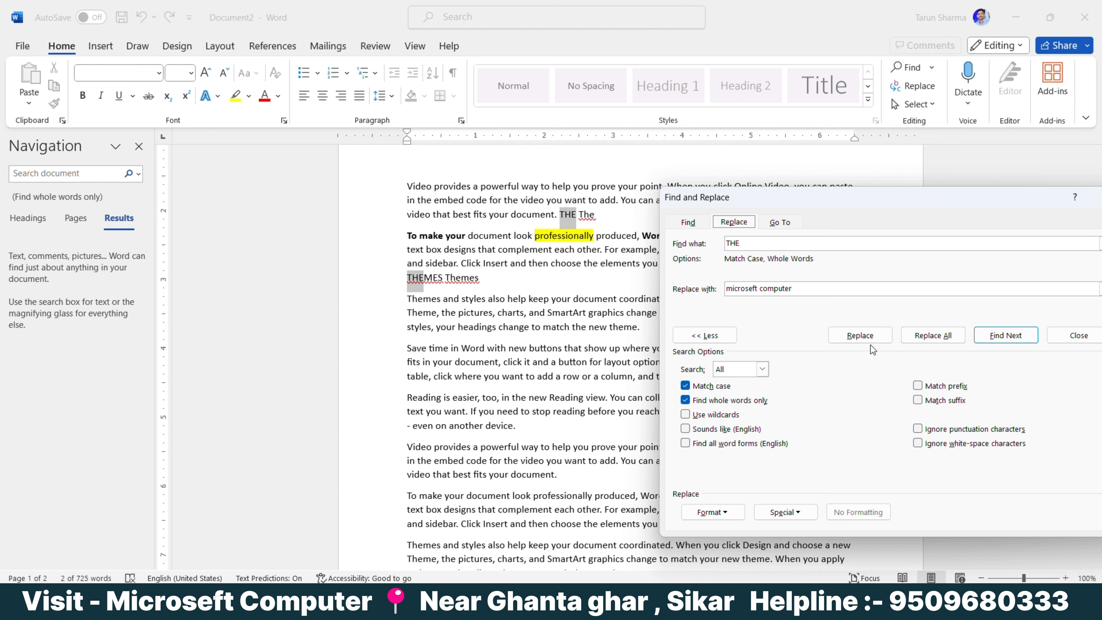
left_click(865, 338)
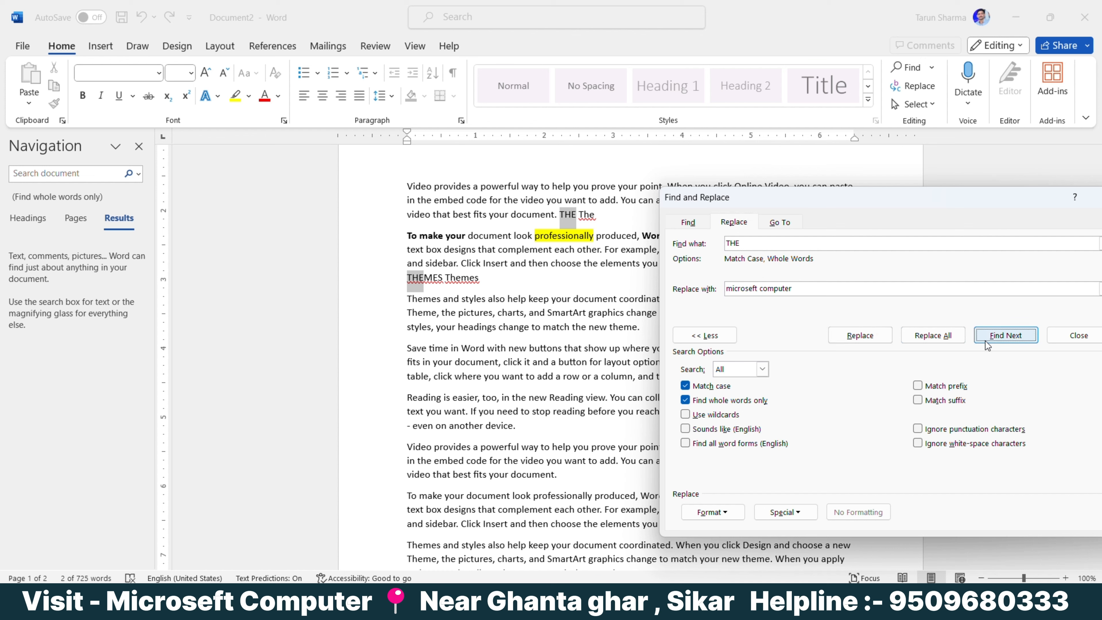
left_click(849, 337)
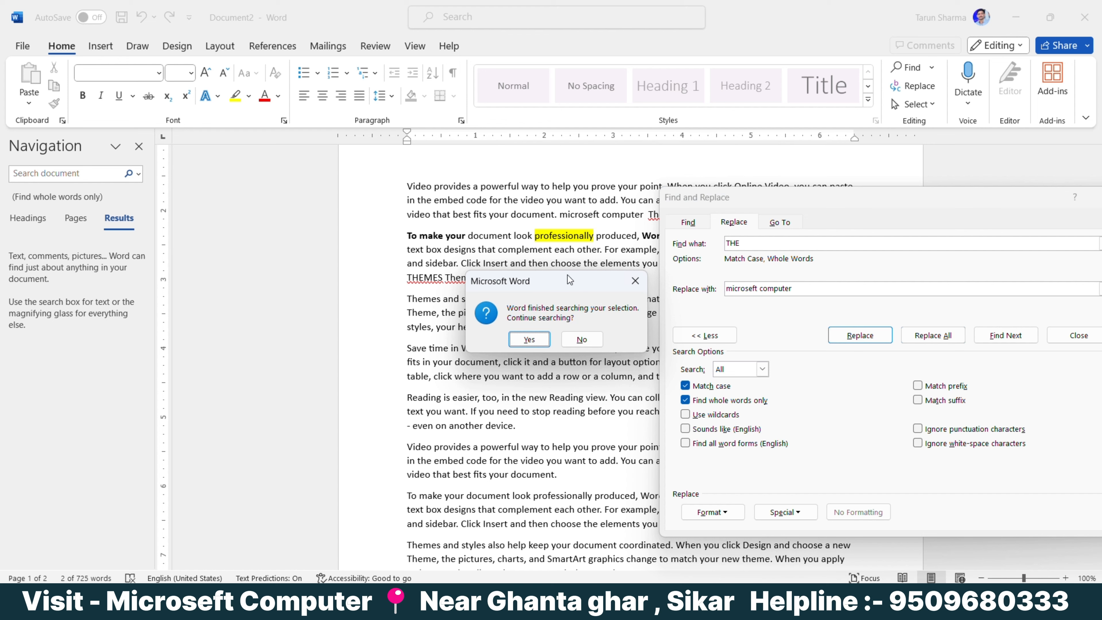
left_click(547, 339)
scroll(577, 206, "up", 1)
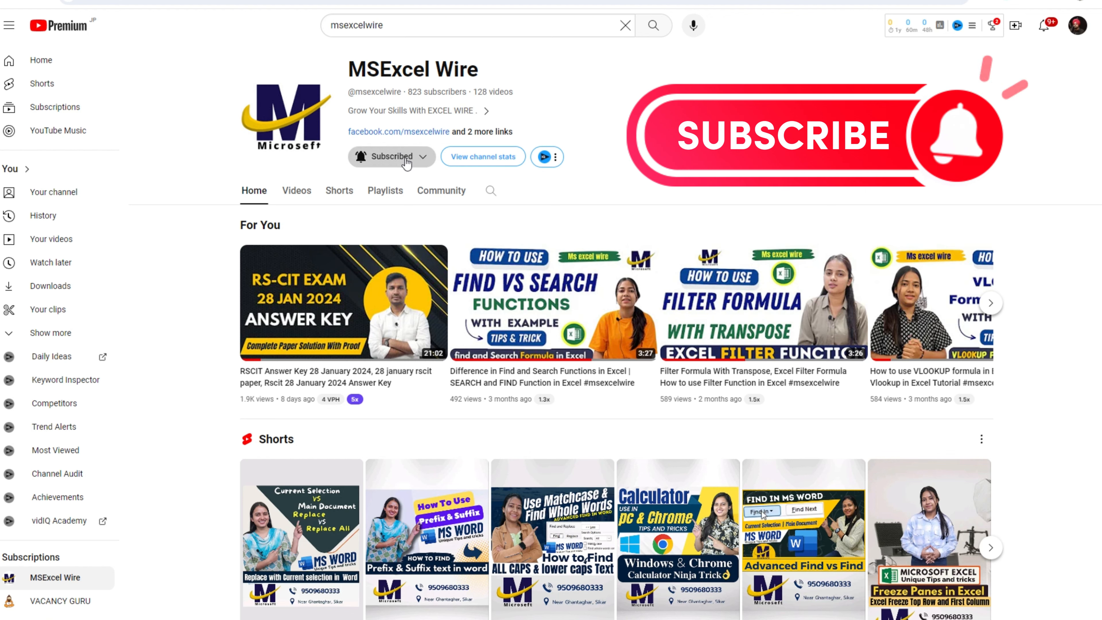
- Switch to YouTube and set the MSExcel Wire channel's notifications to All
left_click(392, 157)
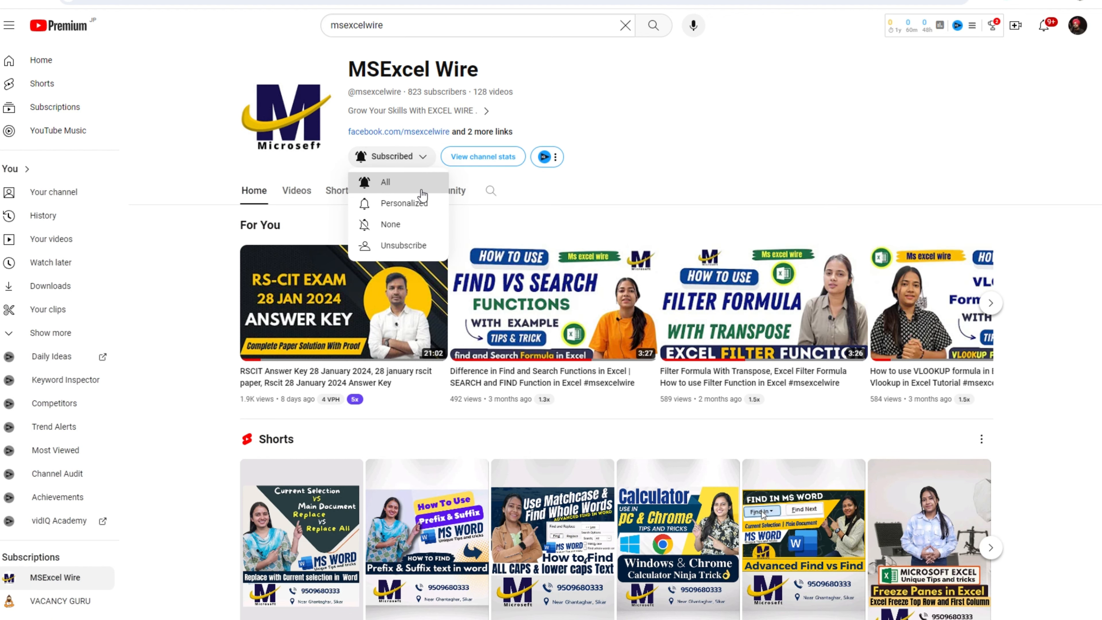
left_click(397, 191)
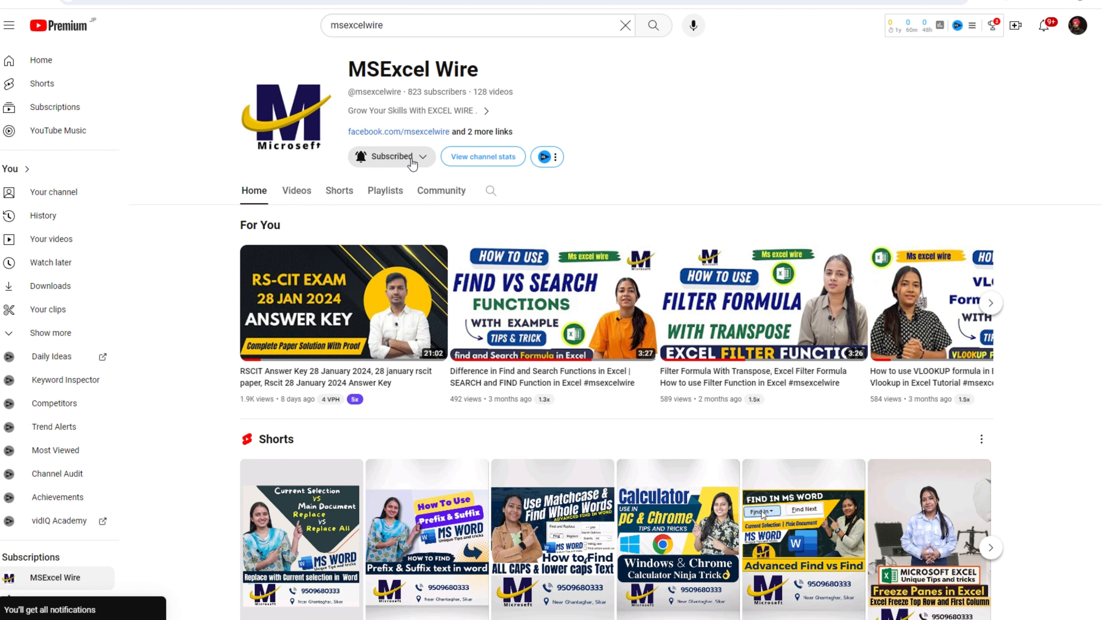